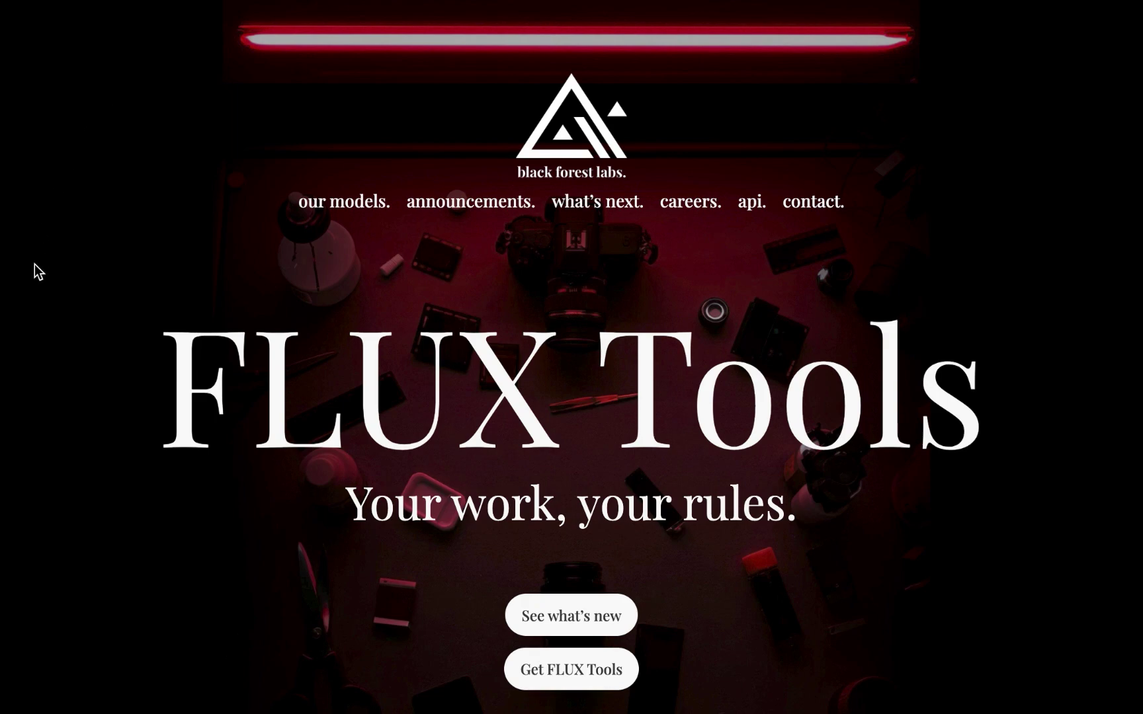
# - Examine the FLUX Tools page, covering the Flux Fill samples and the FLUX.1 Redux image variation and restyling examples
pyautogui.scroll(-10, 35, 264)
pyautogui.scroll(-4, 36, 264)
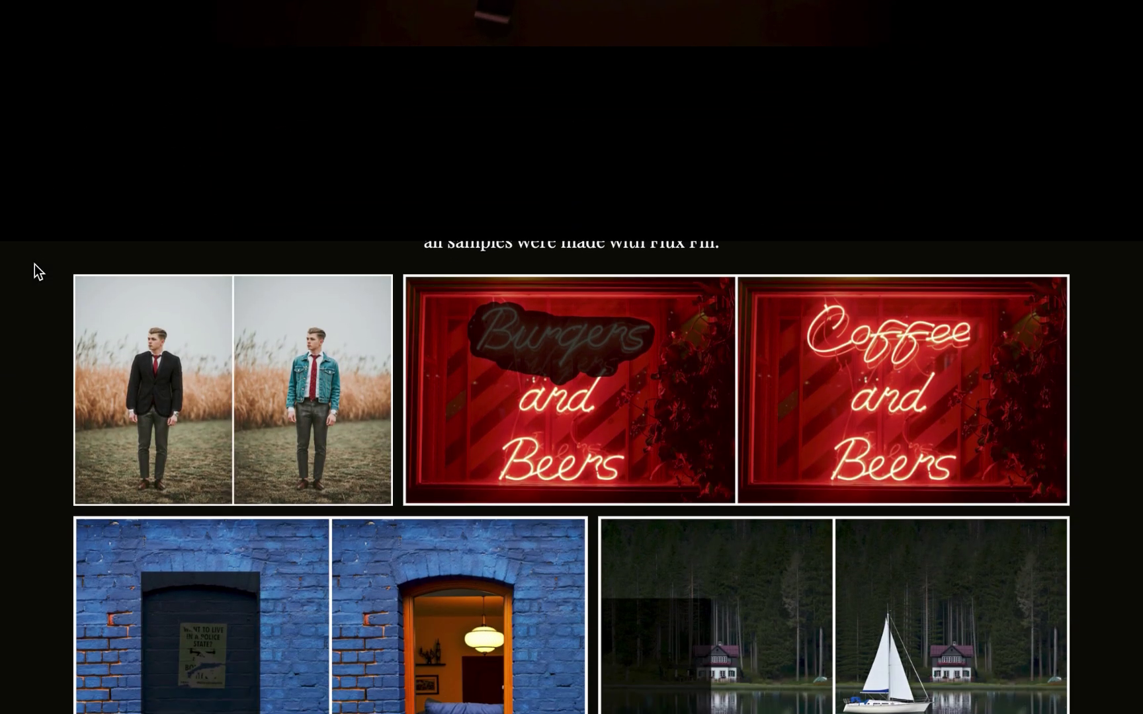
pyautogui.scroll(-1, 35, 265)
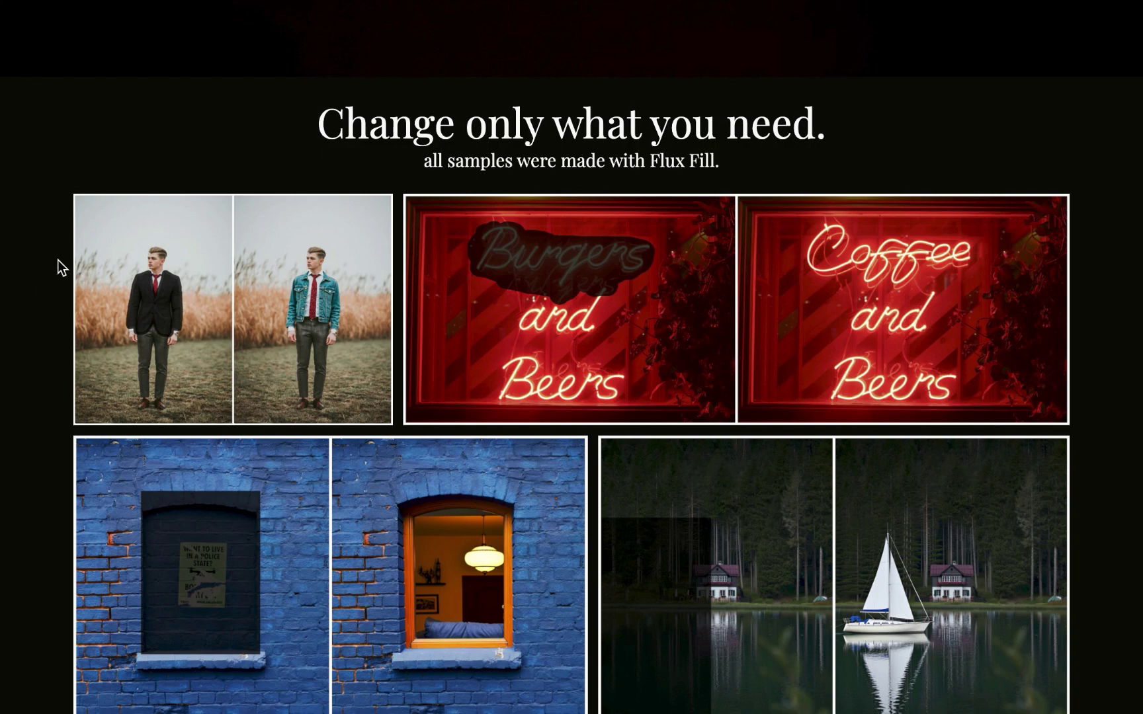
pyautogui.scroll(-2, 57, 260)
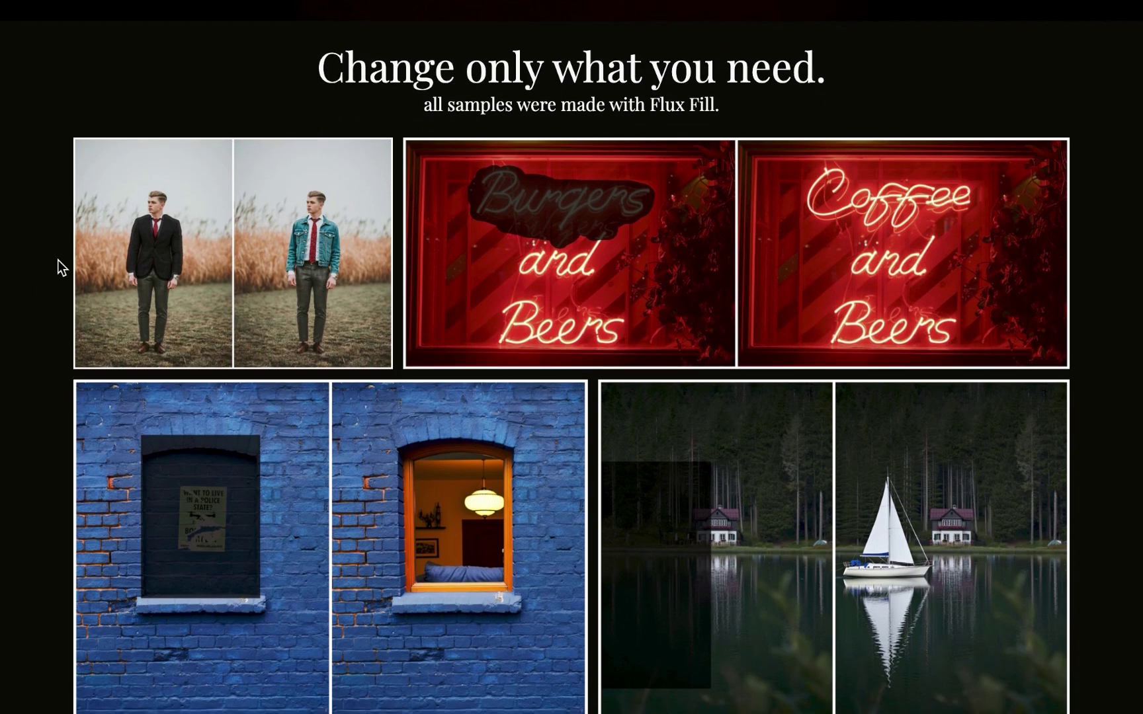
pyautogui.scroll(-1, 57, 260)
pyautogui.scroll(-15, 57, 260)
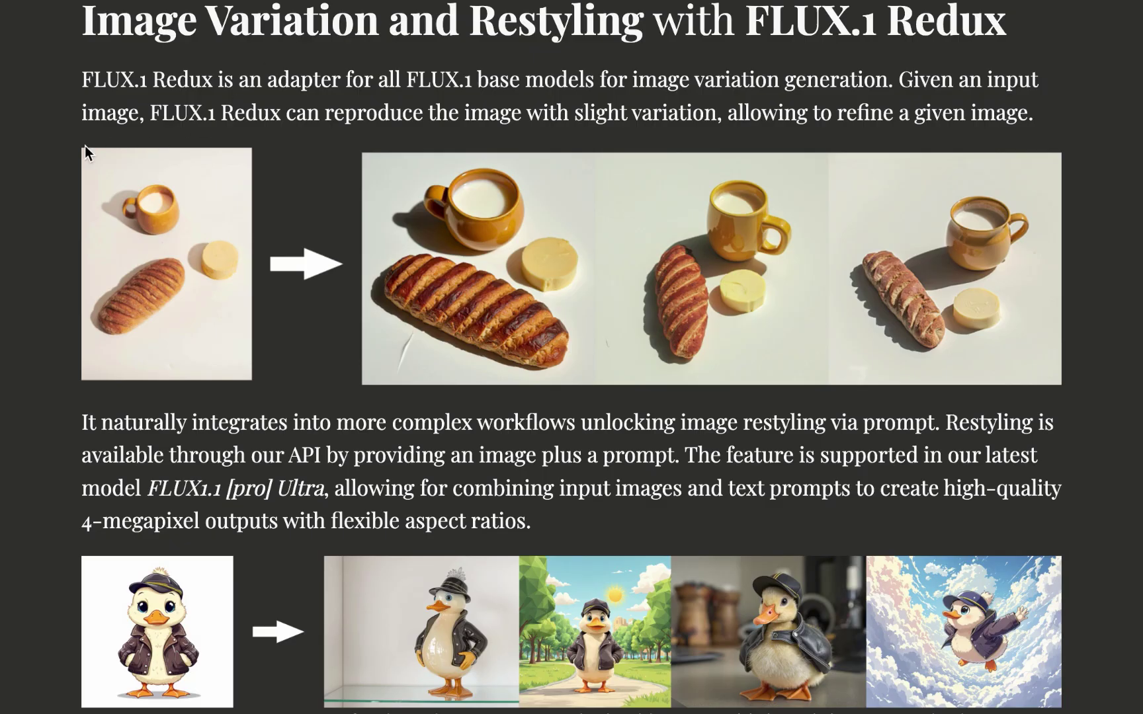
pyautogui.scroll(1, 56, 159)
pyautogui.scroll(-1, 57, 159)
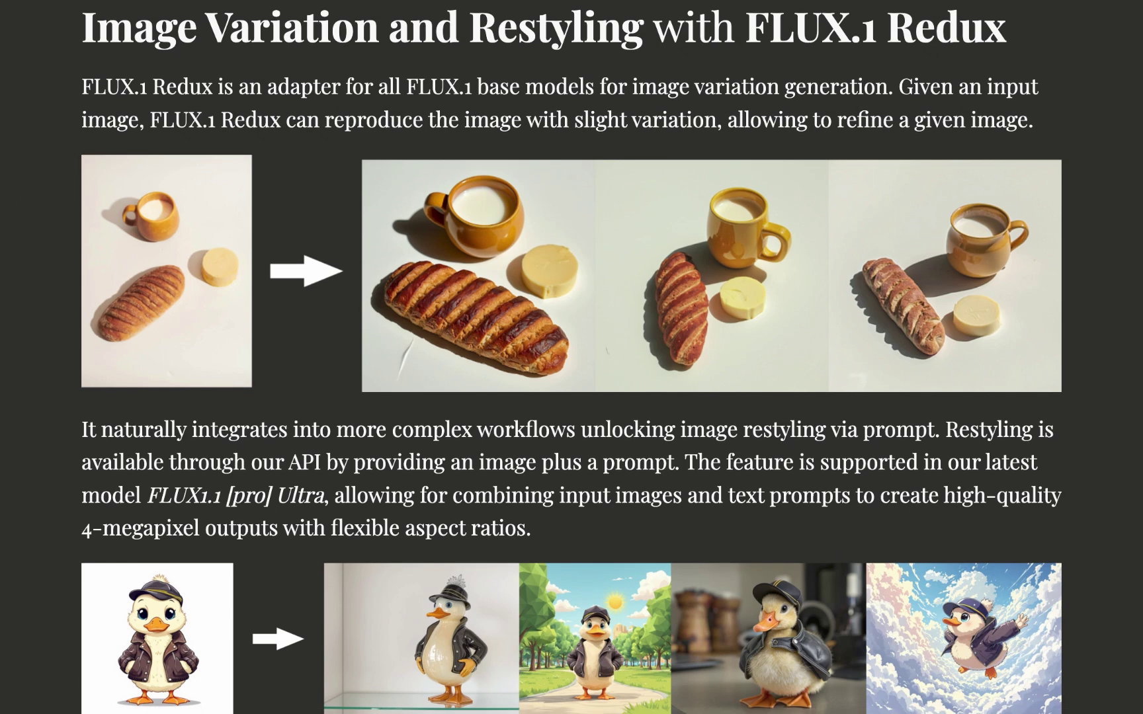
pyautogui.scroll(-2, 2, 330)
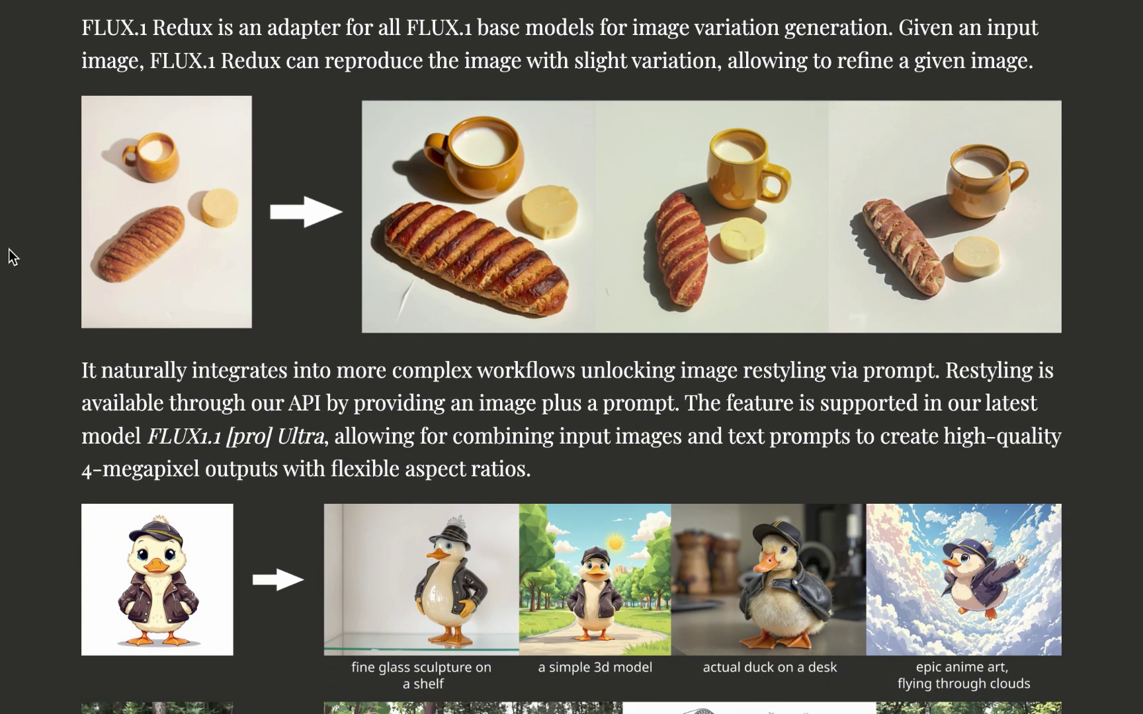
pyautogui.scroll(-5, 12, 256)
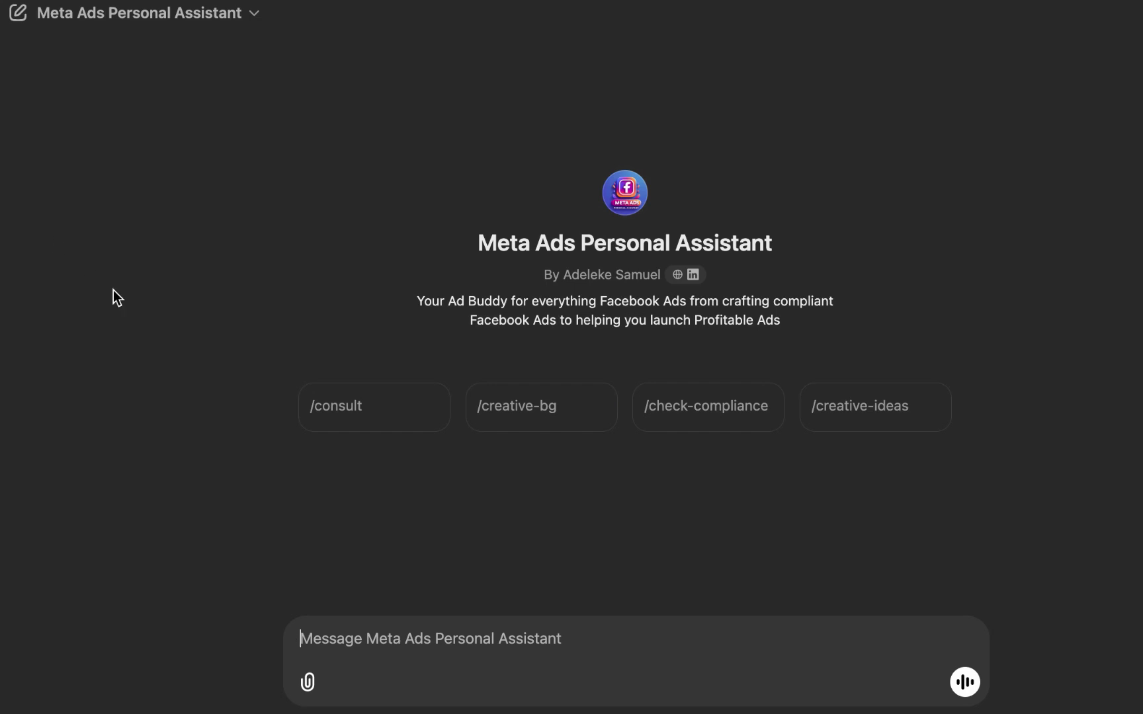
# - Run /creative-bg in the Meta Ads Personal Assistant and submit the popcorn maker product image from the computer
pyautogui.click(534, 411)
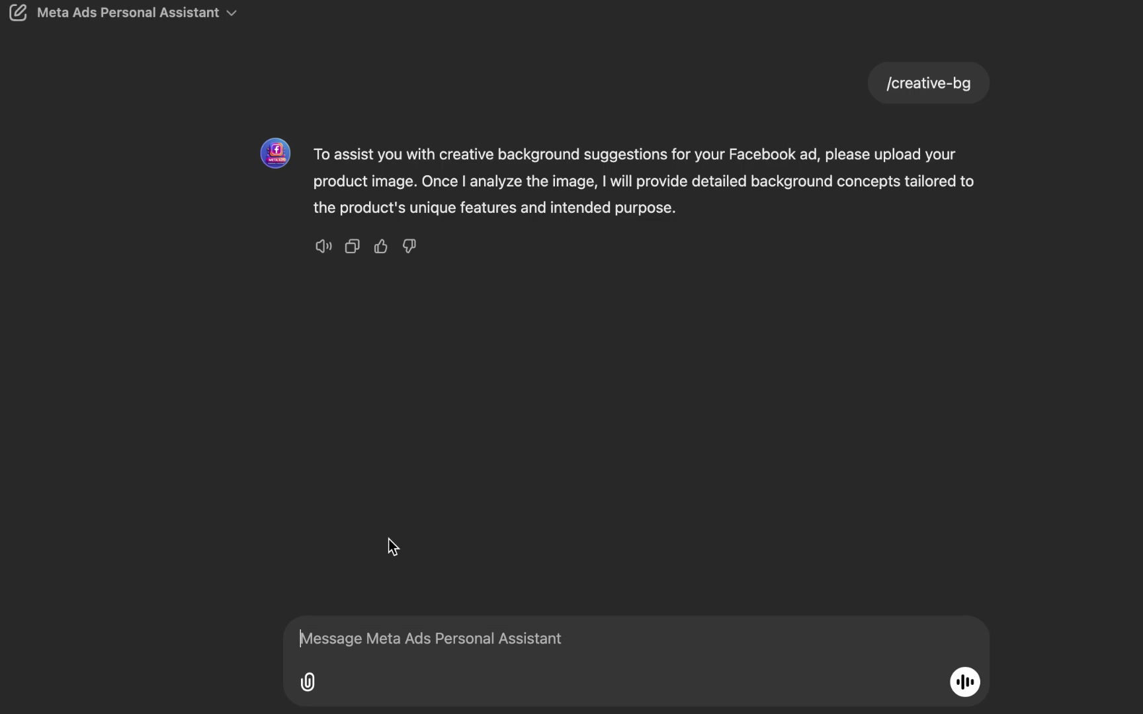
pyautogui.click(308, 682)
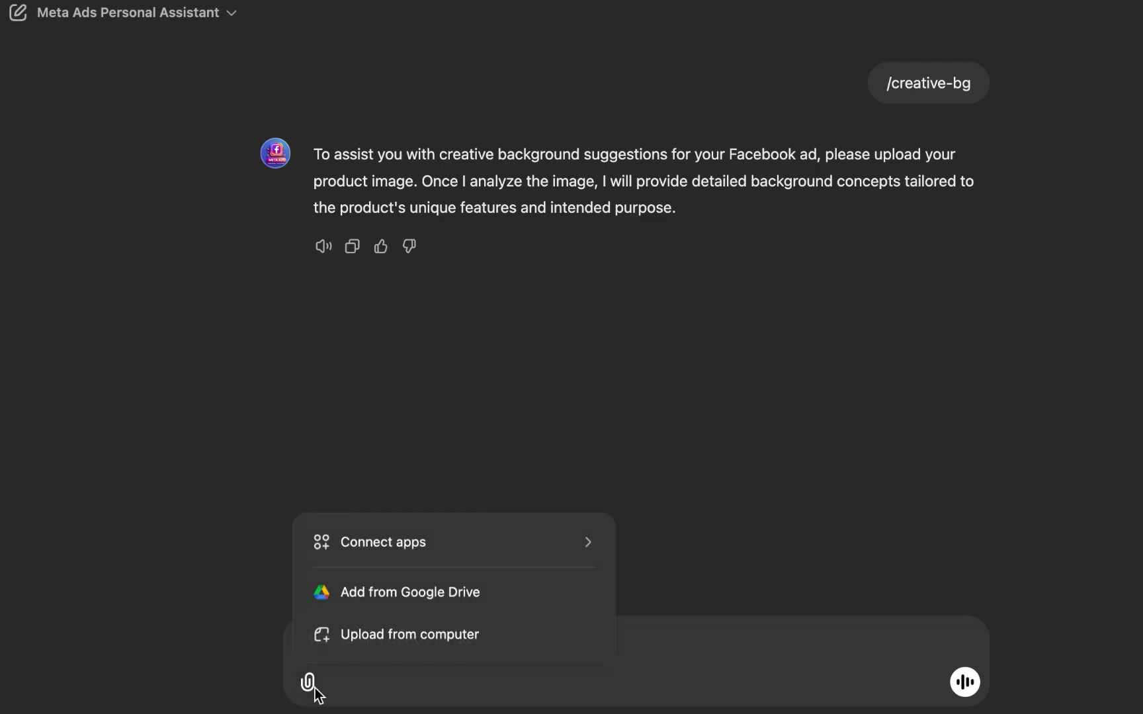
pyautogui.click(434, 640)
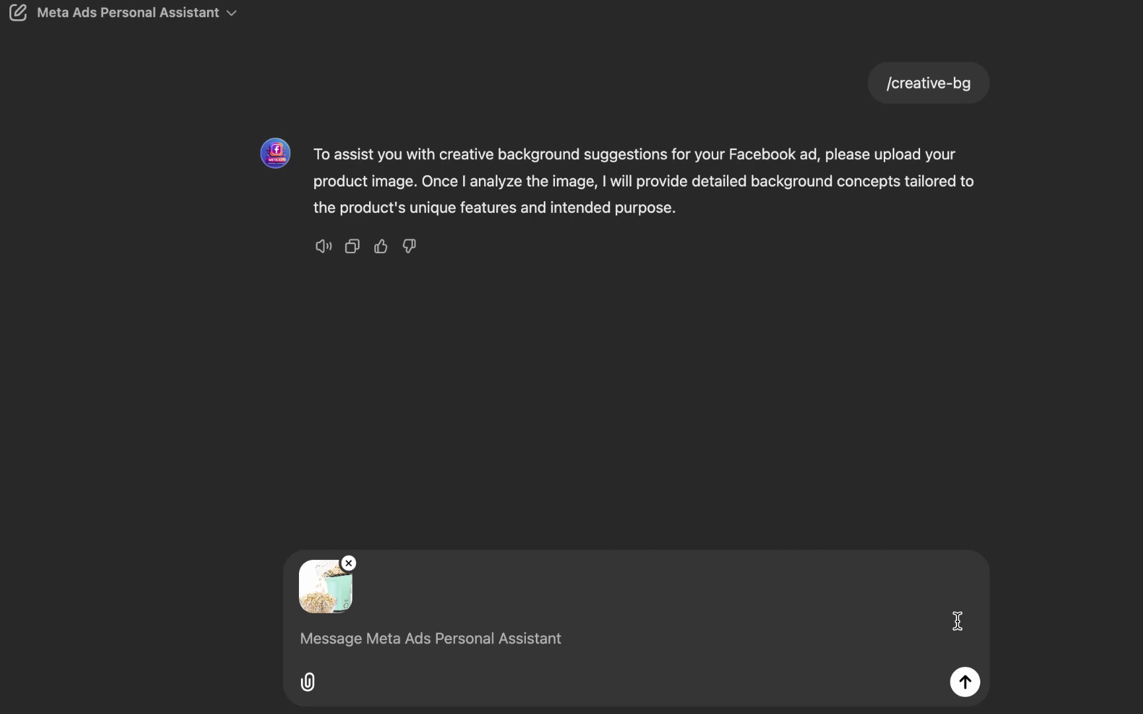
pyautogui.click(965, 682)
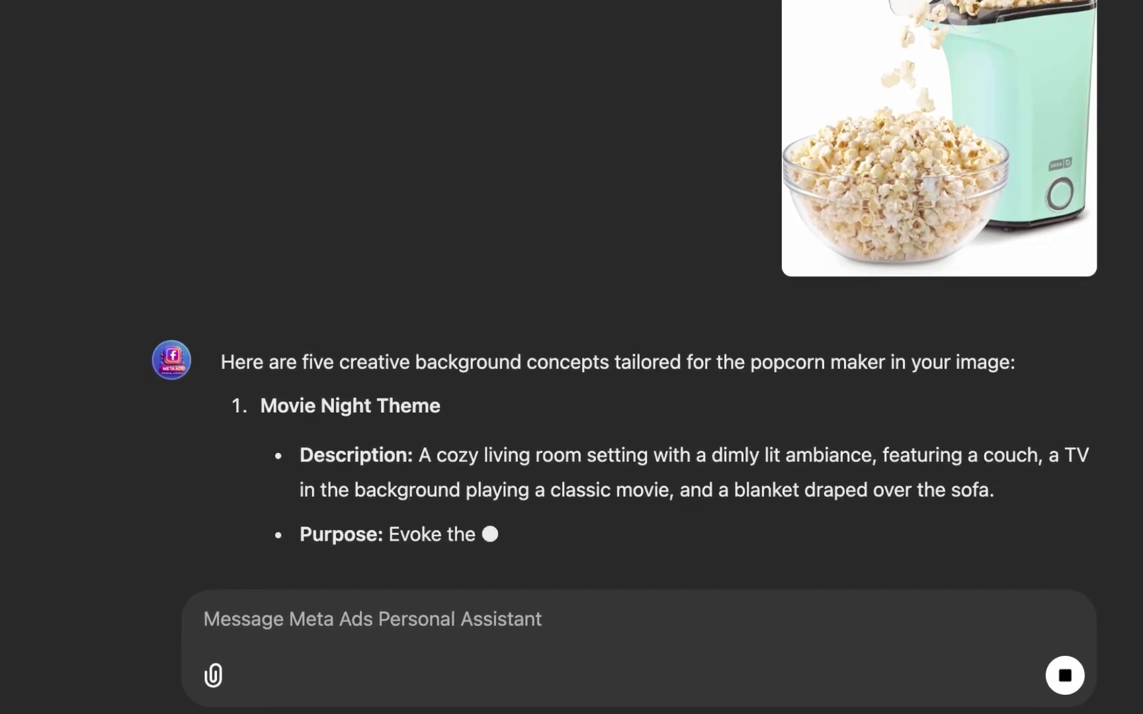
# - Read through the suggested background concepts for the popcorn maker, including each description, purpose and color scheme
pyautogui.scroll(3, 624, 331)
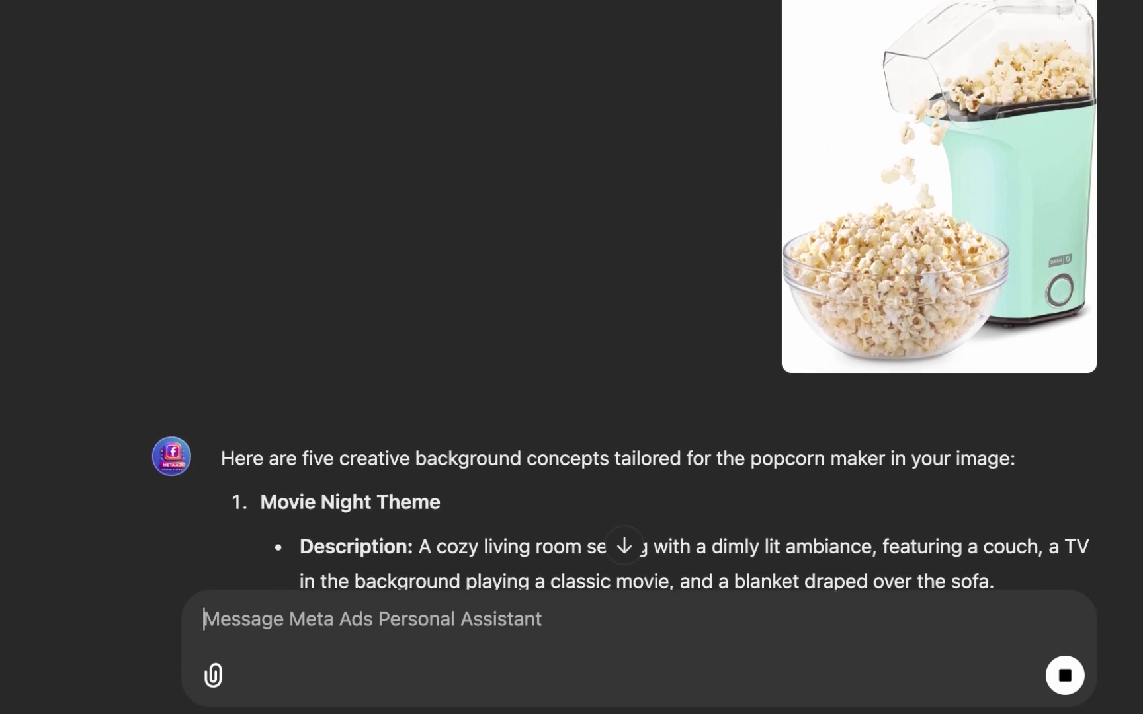
pyautogui.scroll(-2, 625, 296)
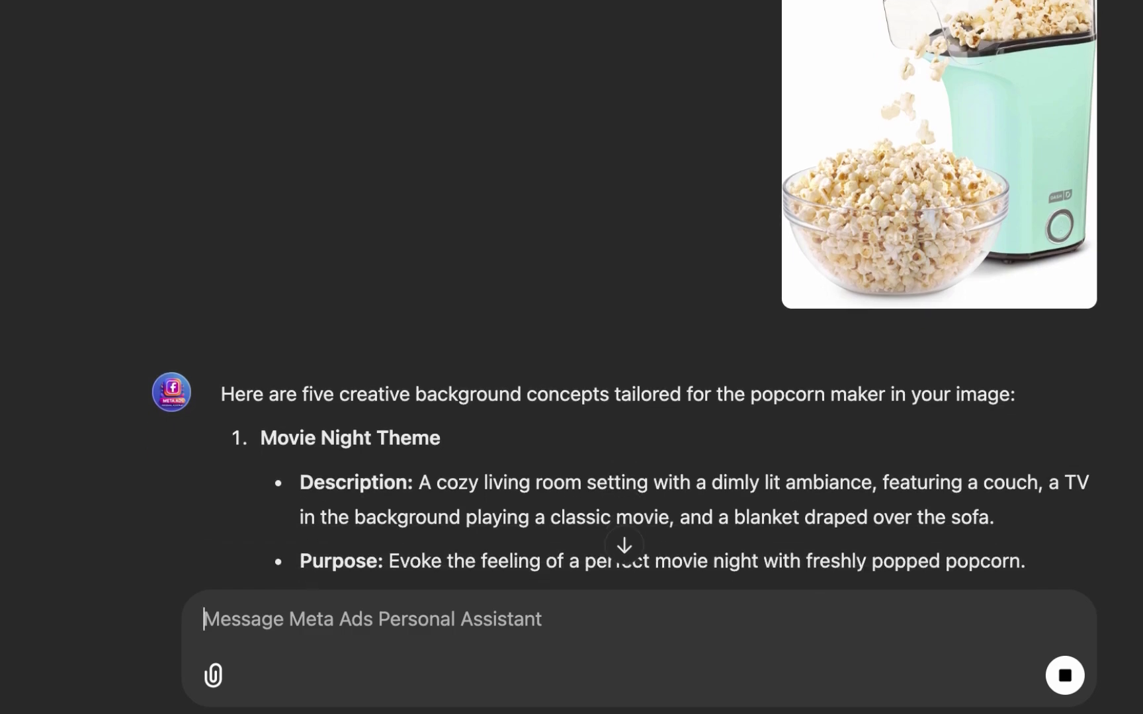
pyautogui.scroll(-1, 624, 295)
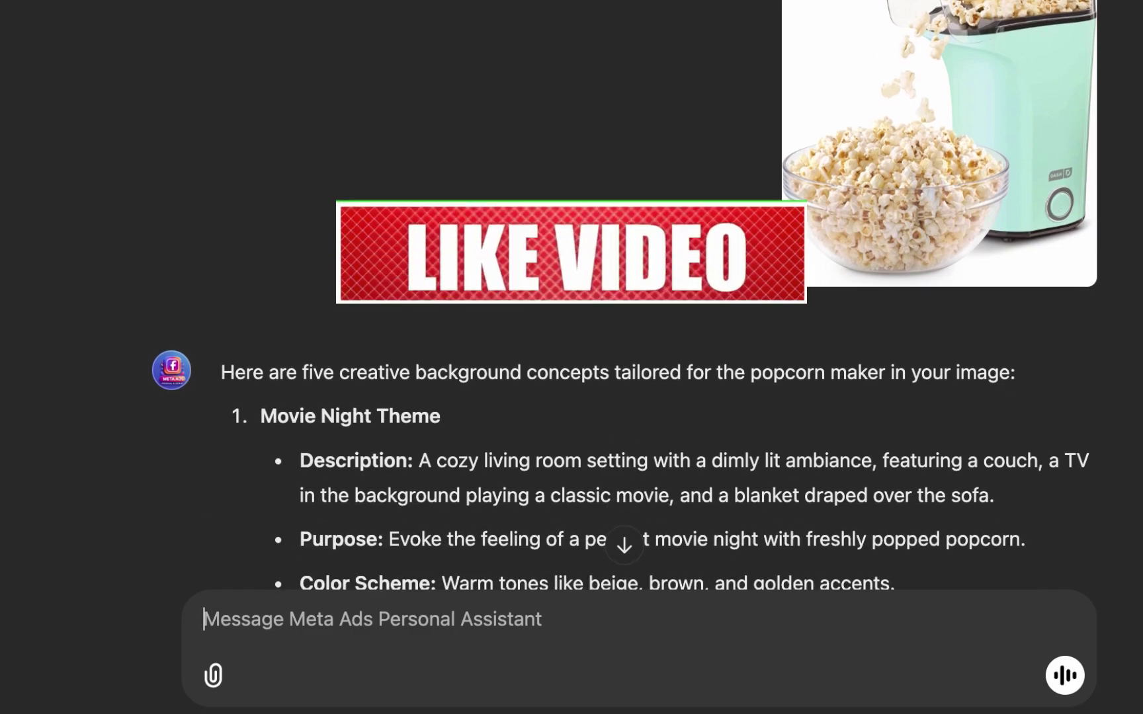
pyautogui.scroll(-10, 624, 295)
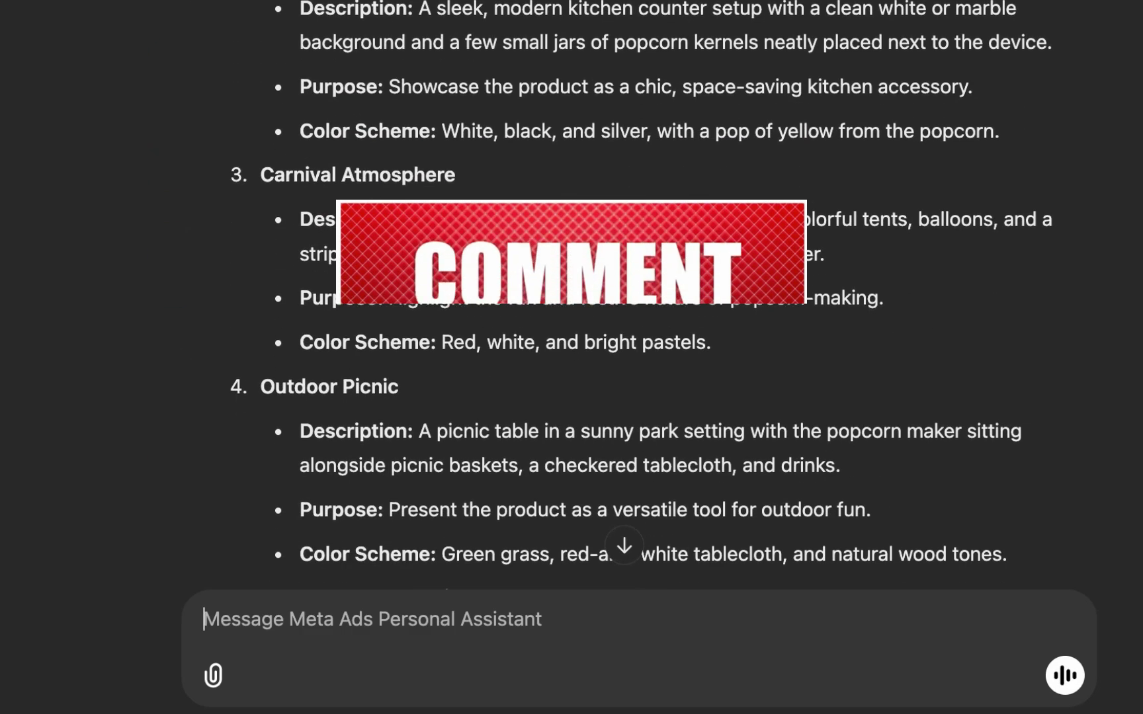
pyautogui.scroll(10, 624, 296)
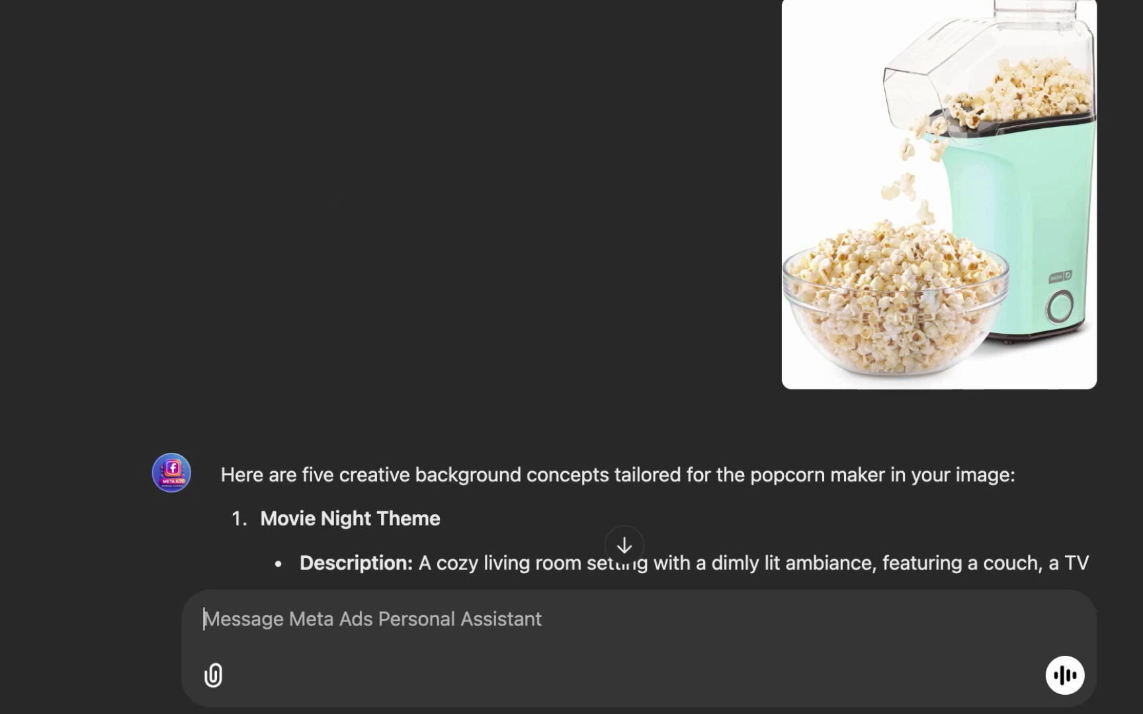
pyautogui.scroll(-6, 625, 316)
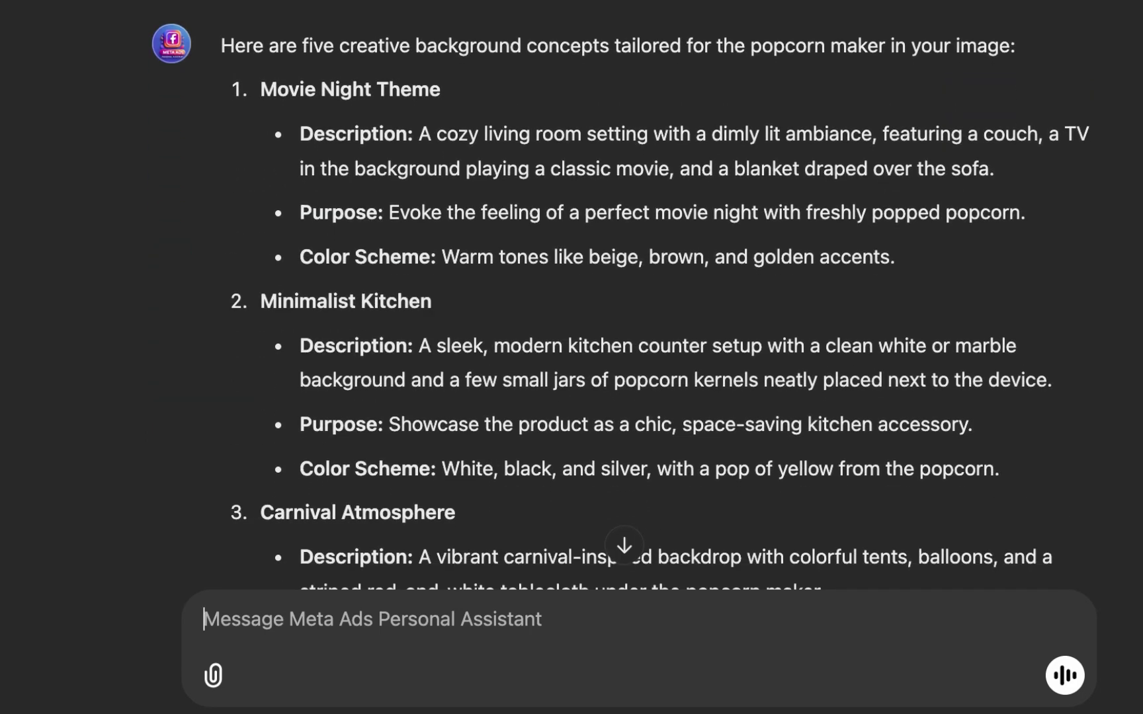
pyautogui.scroll(3, 857, 247)
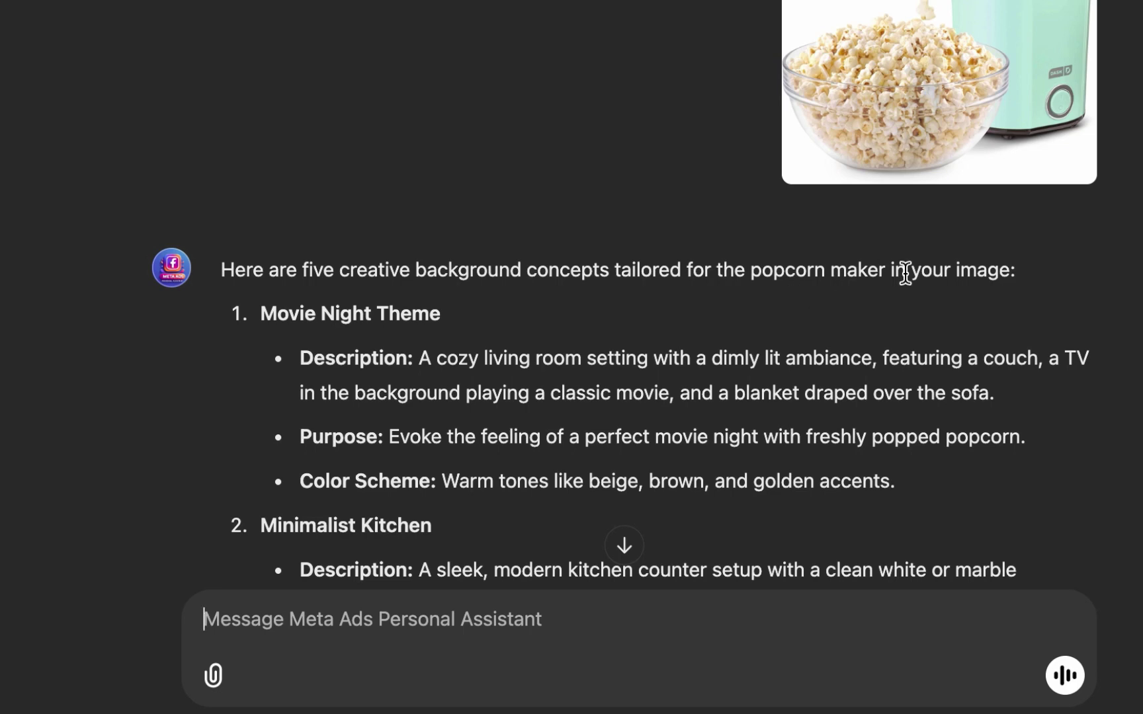
pyautogui.scroll(-3, 1032, 295)
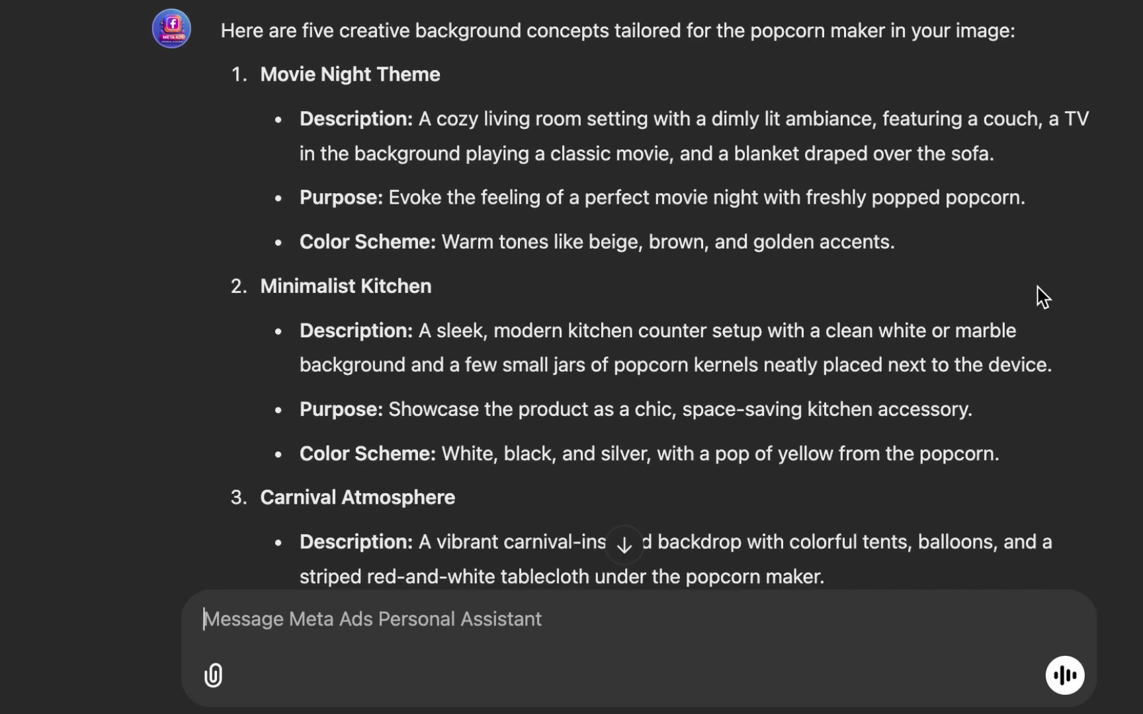
pyautogui.scroll(-5, 1043, 295)
pyautogui.scroll(-5, 1042, 295)
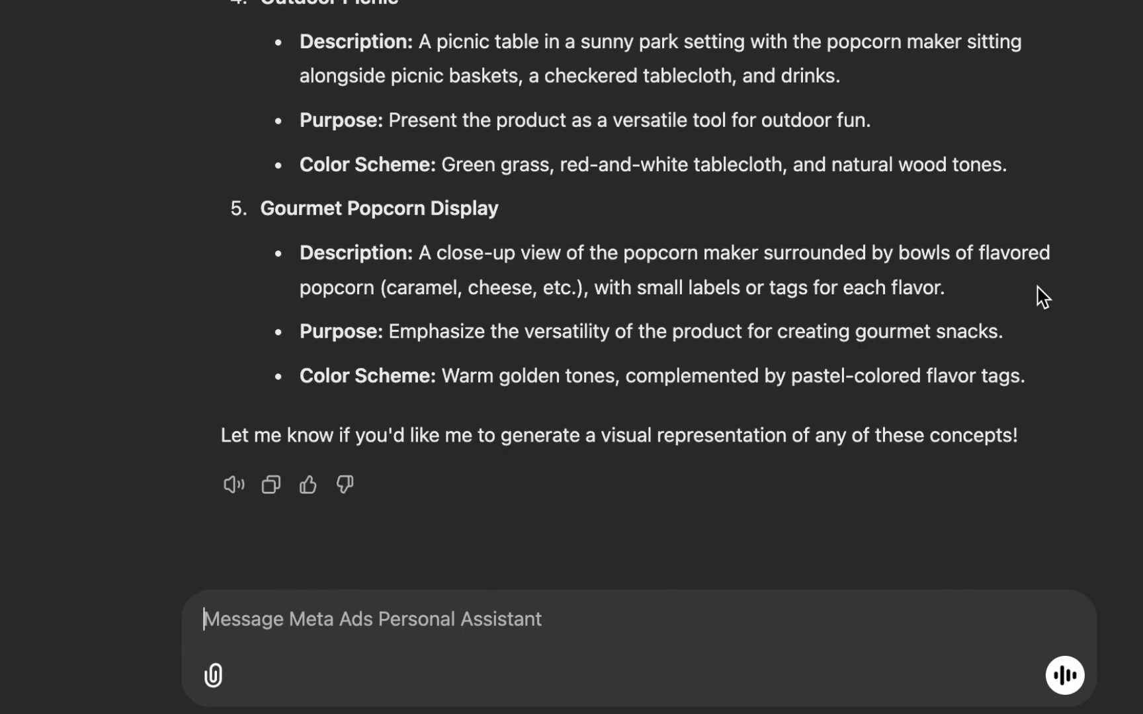
pyautogui.scroll(7, 1041, 295)
pyautogui.scroll(3, 1037, 288)
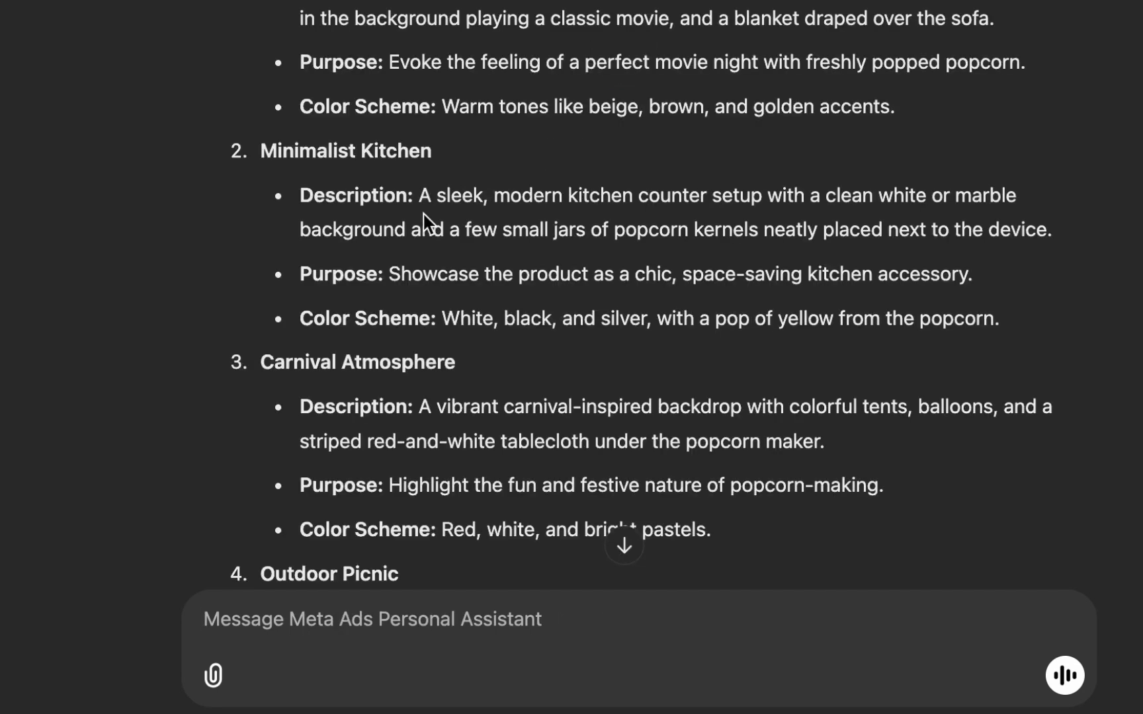
# - Call Imagene - Image Prompt Generator into the chat and have it "transform the Background Concept Ideas into prompts"
pyautogui.write('@')
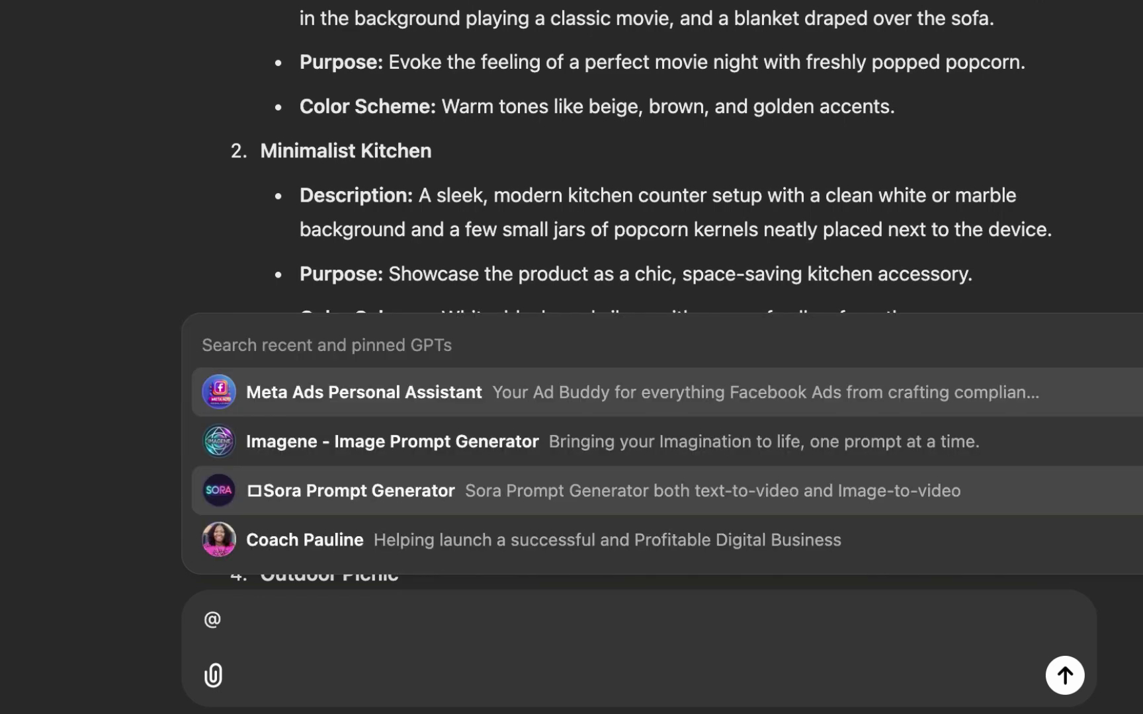
pyautogui.write('imagene')
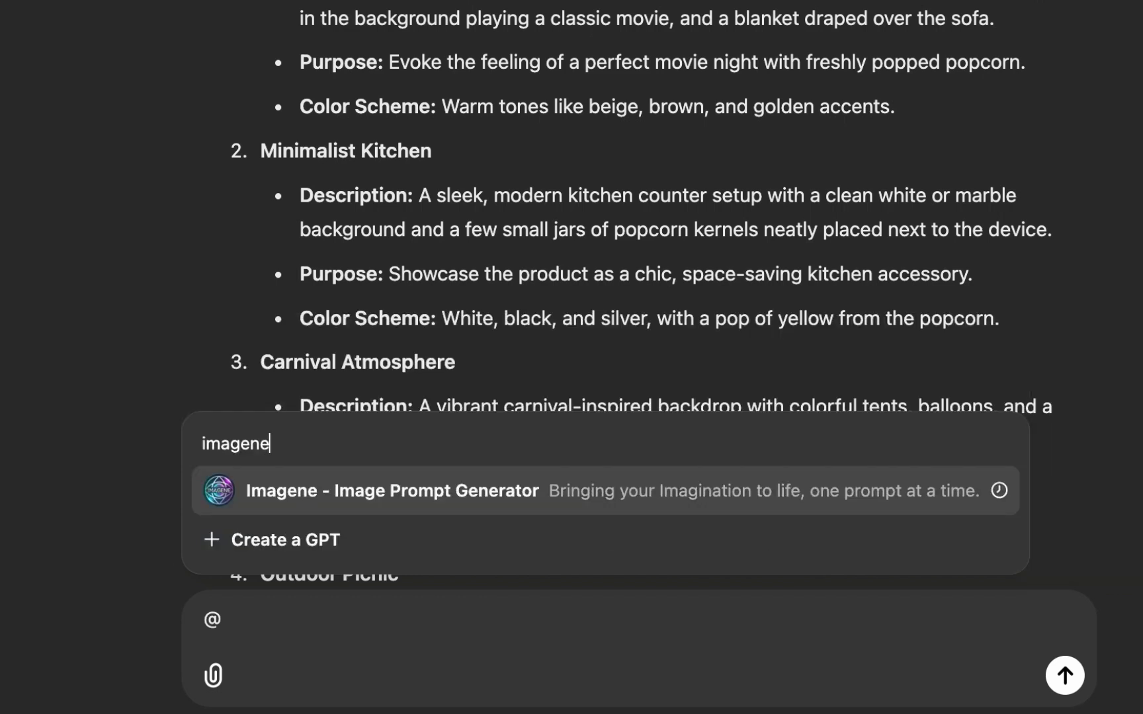
pyautogui.press('Return')
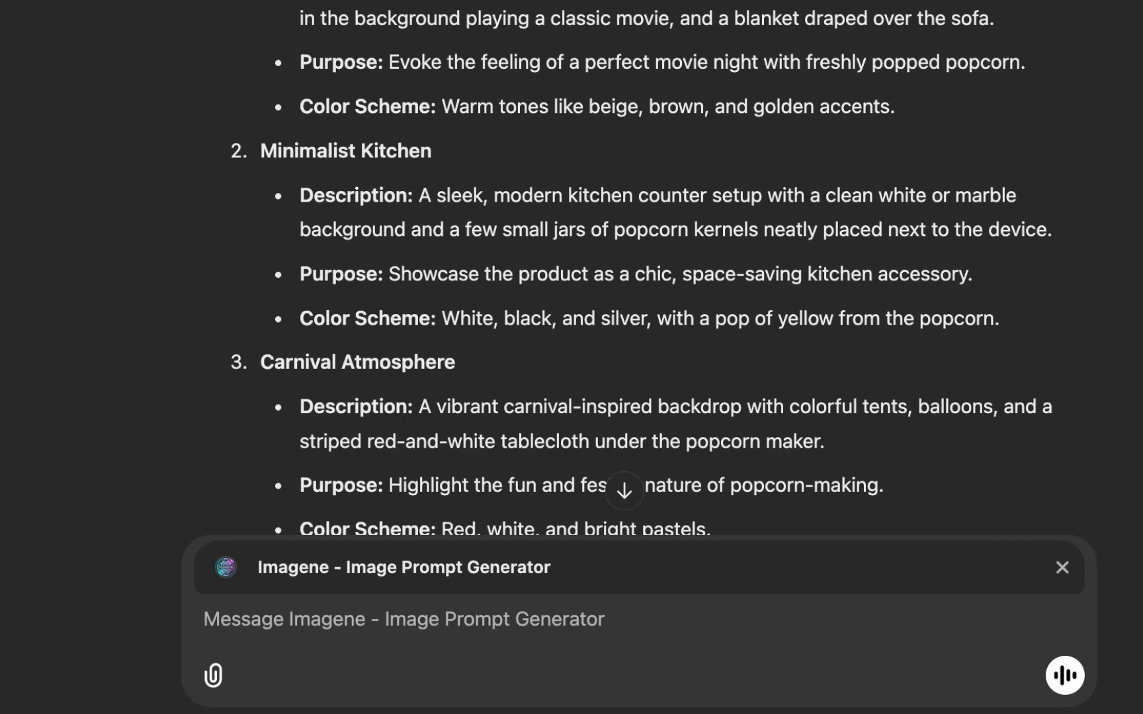
pyautogui.scroll(-10, 635, 265)
pyautogui.scroll(1, 635, 265)
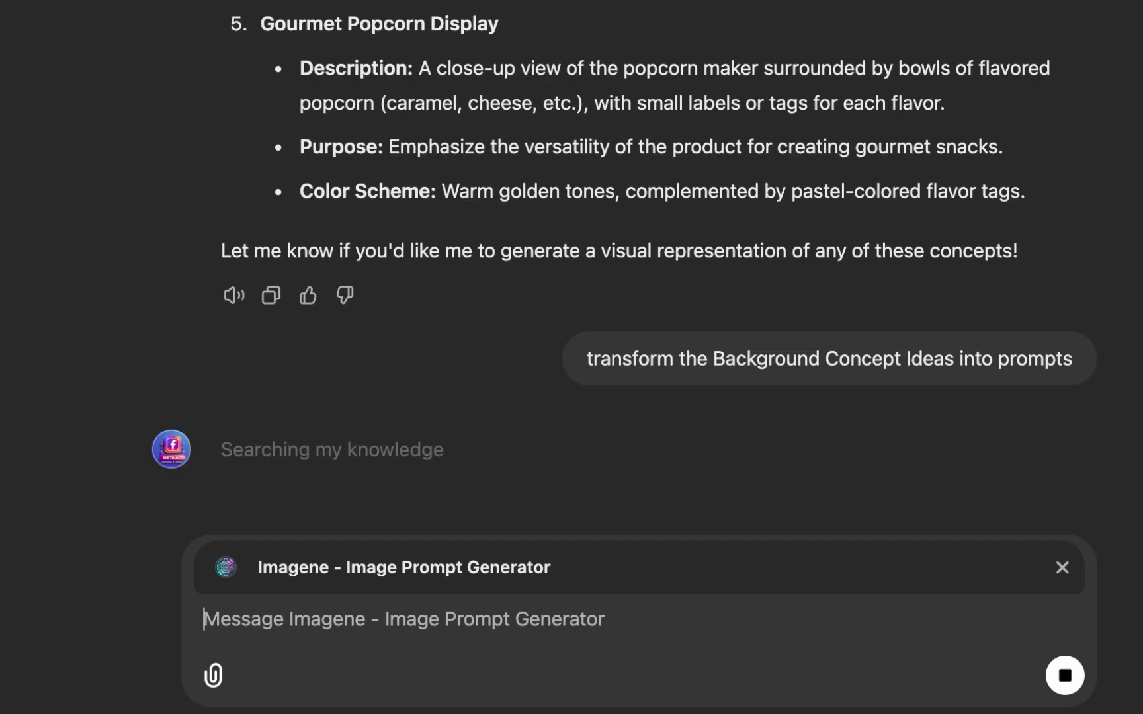
pyautogui.scroll(15, 629, 298)
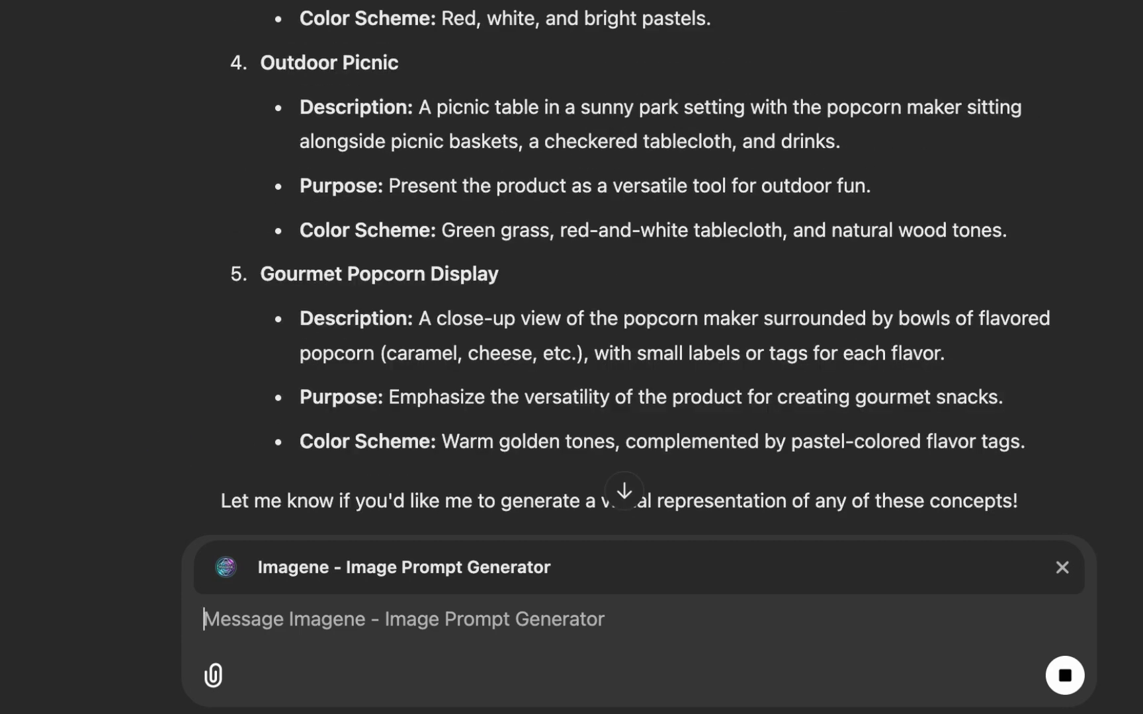
pyautogui.scroll(-15, 628, 298)
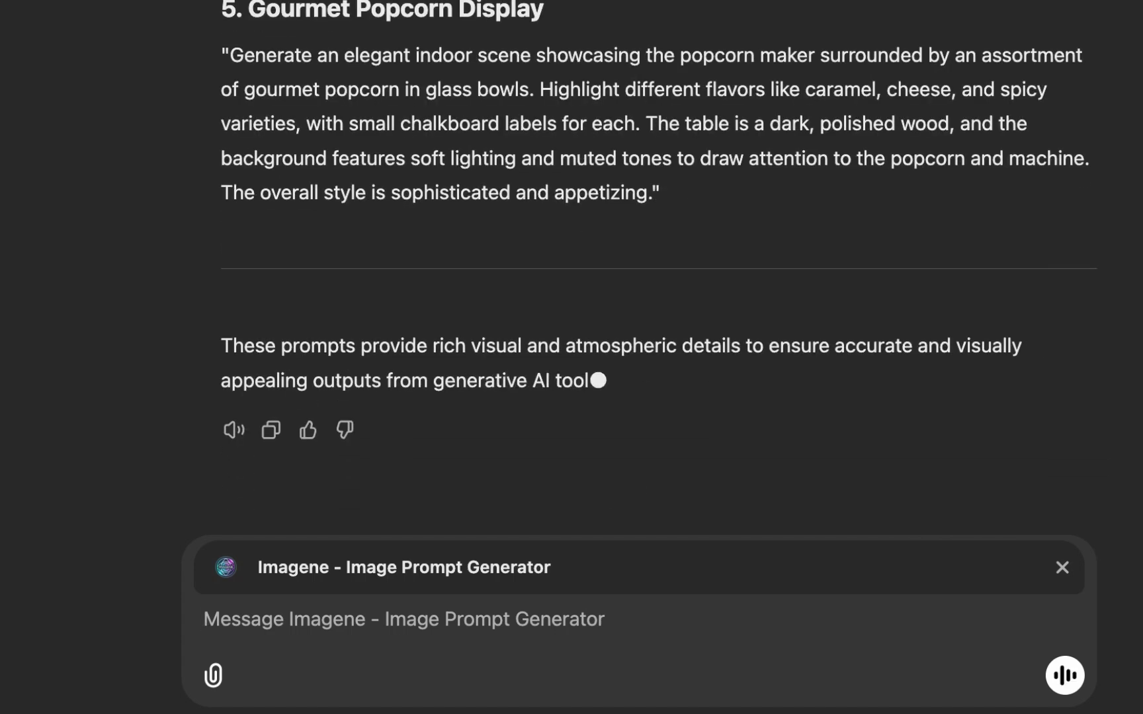
pyautogui.scroll(15, 658, 268)
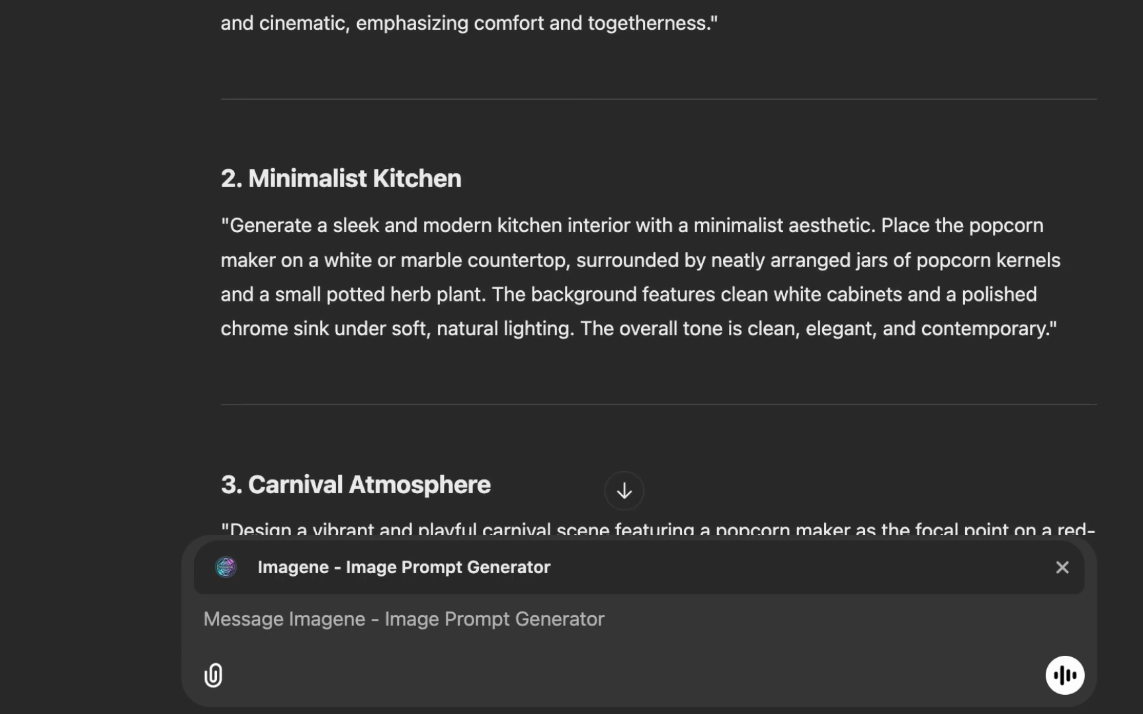
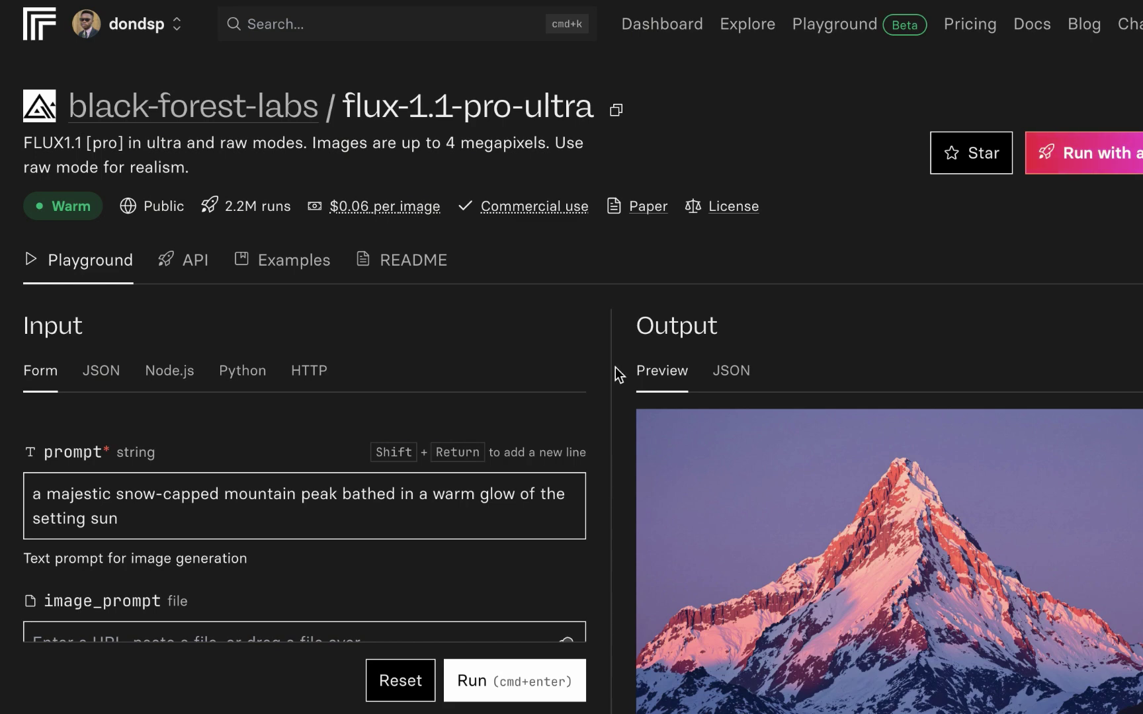
# - Clear the sample mountain peak text from the prompt field of the flux-1.1-pro-ultra input form
pyautogui.scroll(-2, 615, 374)
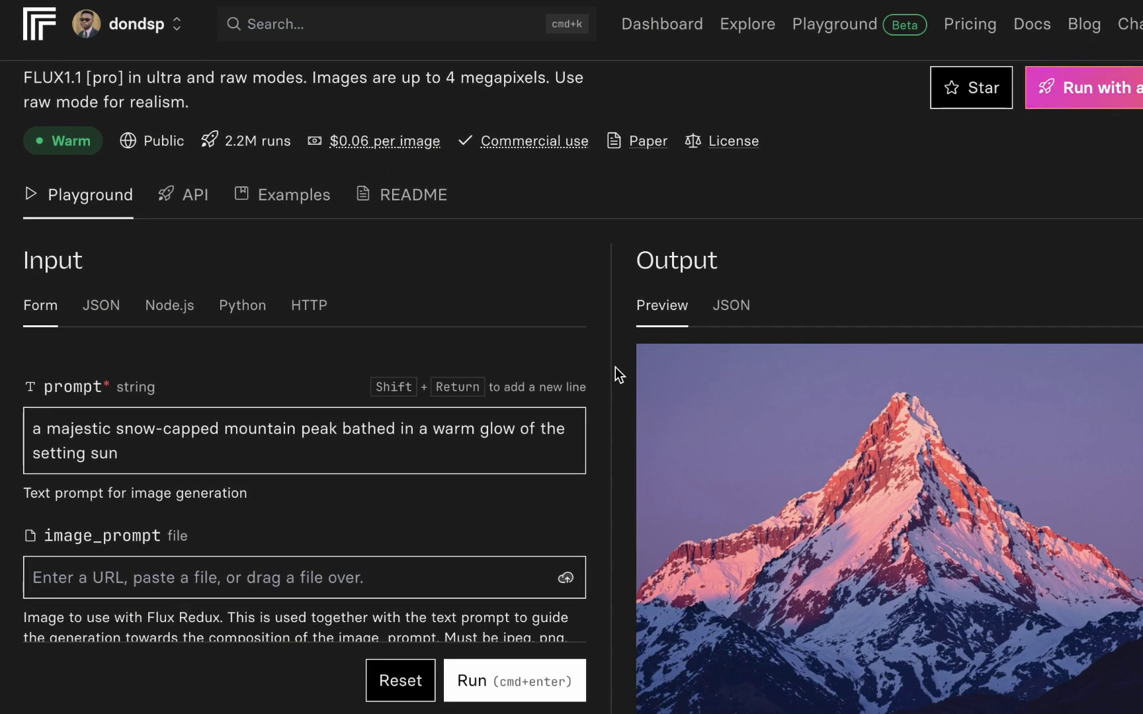
pyautogui.scroll(-2, 618, 374)
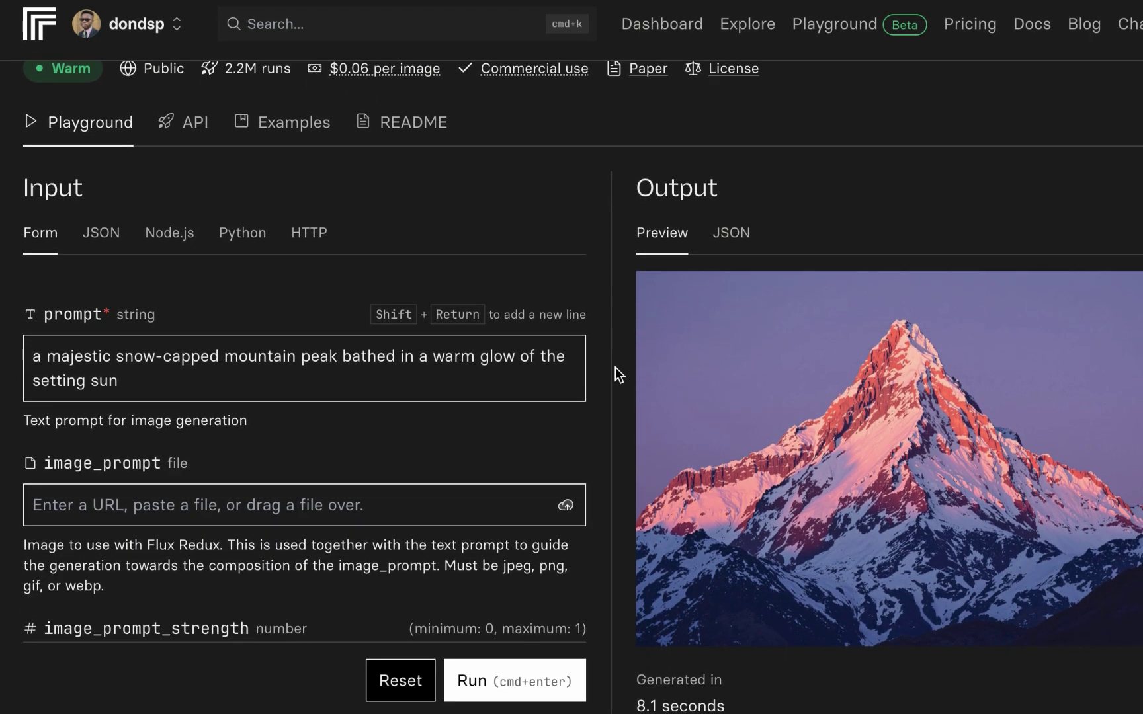
pyautogui.scroll(-2, 615, 367)
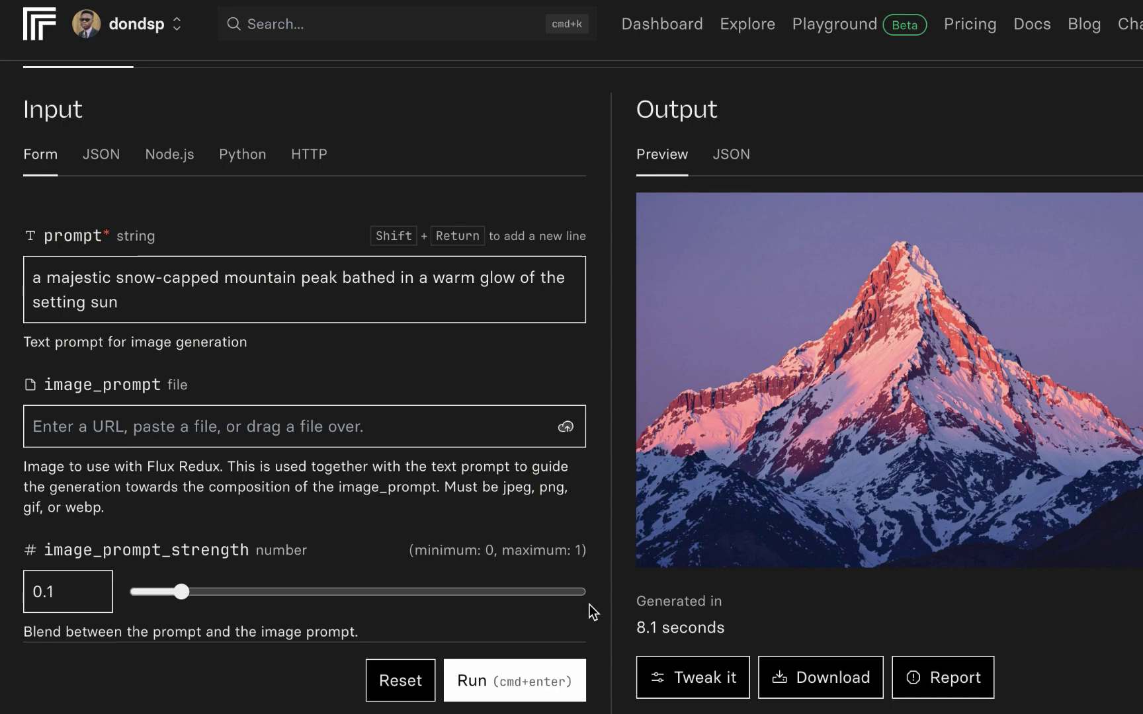
pyautogui.scroll(3, 576, 496)
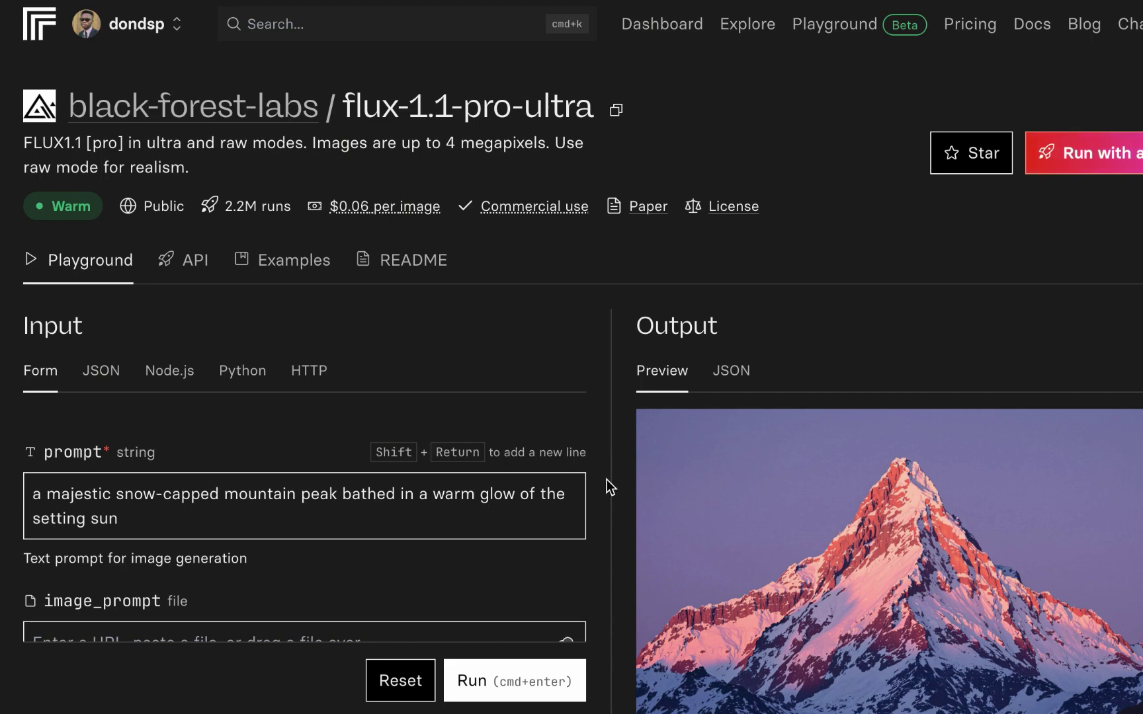
pyautogui.scroll(-2, 605, 476)
pyautogui.scroll(-1, 606, 479)
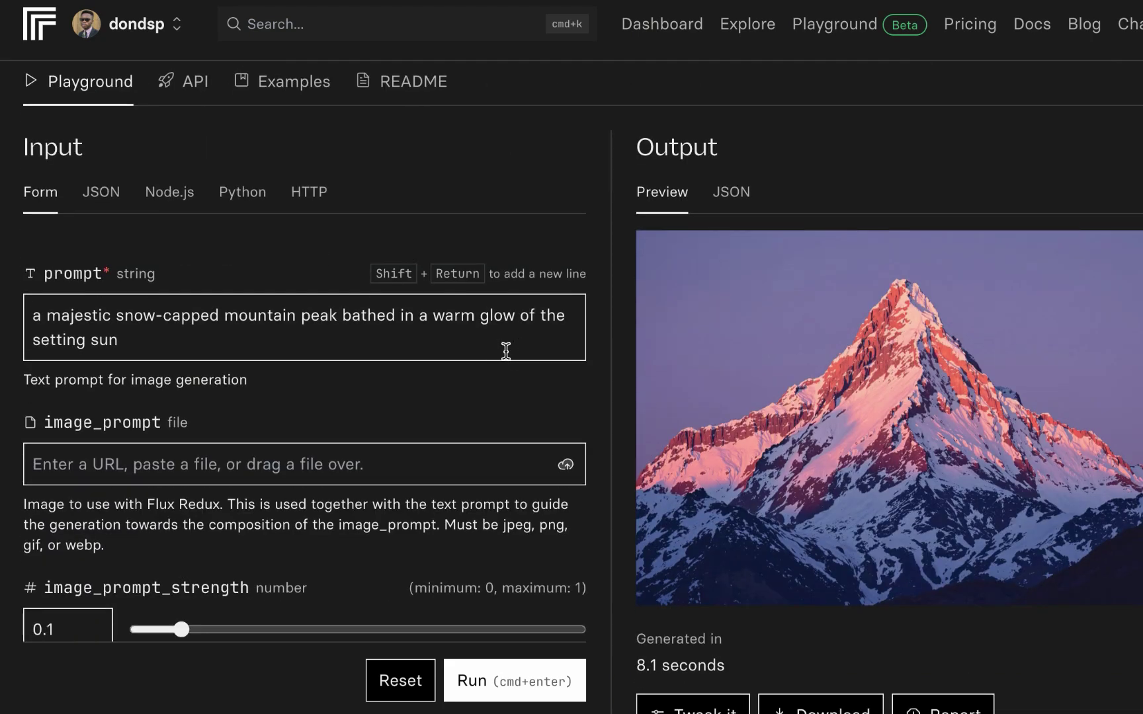
pyautogui.tripleClick(506, 350)
pyautogui.press('BackSpace')
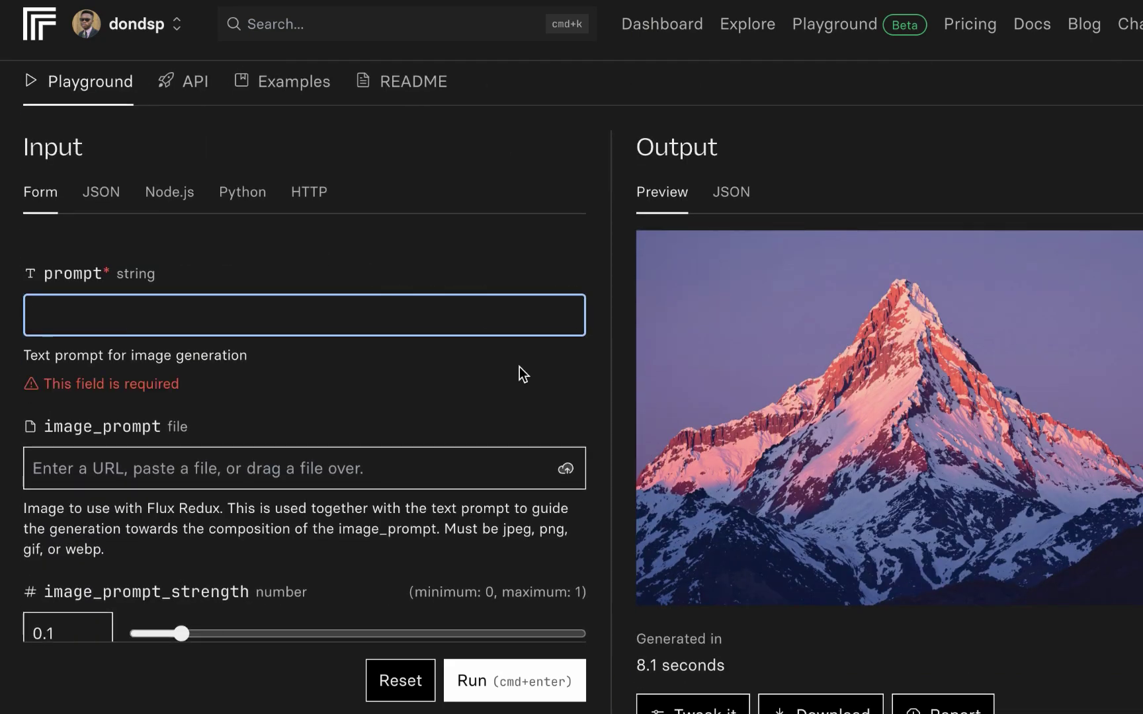
pyautogui.click(554, 373)
# - Upload the popcorn maker photo 71ijvvCQU7L._AC_SL1500_.jpg as the image_prompt
pyautogui.scroll(-2, 601, 397)
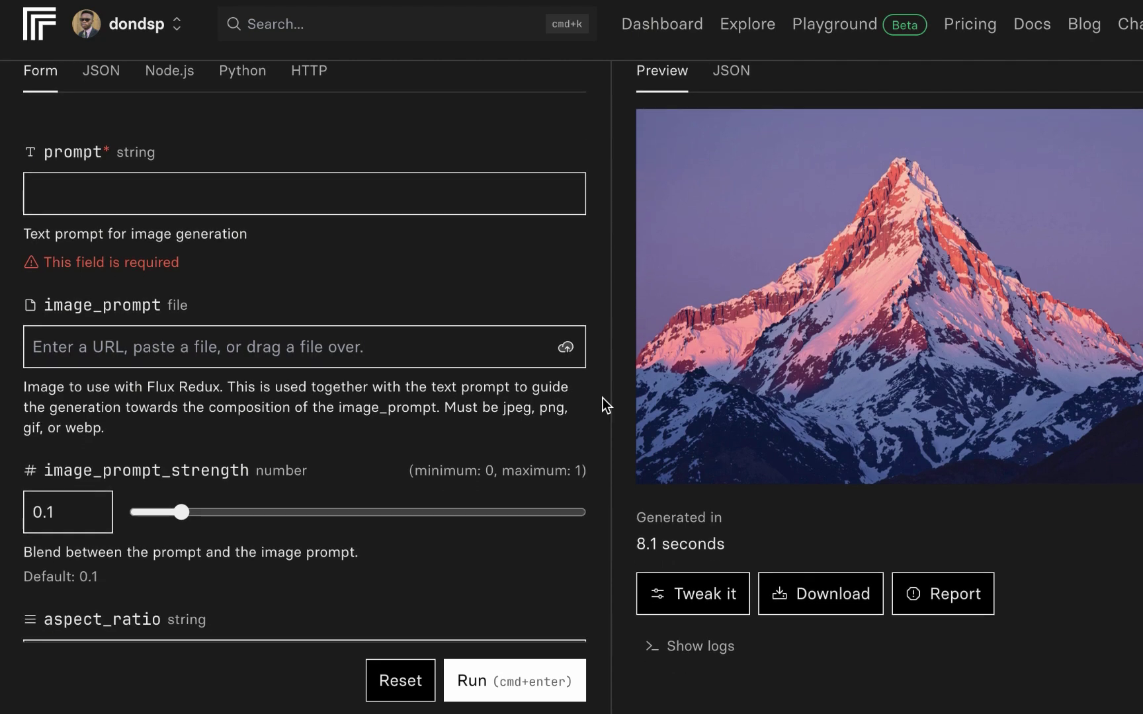
pyautogui.scroll(-1, 603, 398)
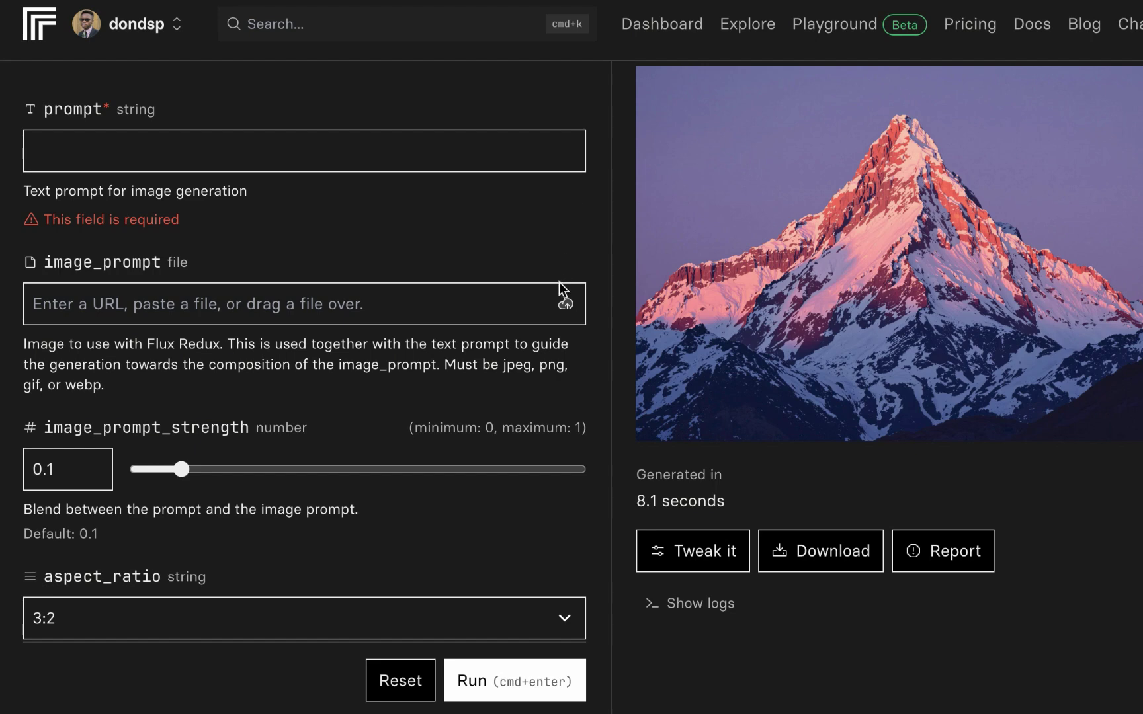
pyautogui.click(565, 304)
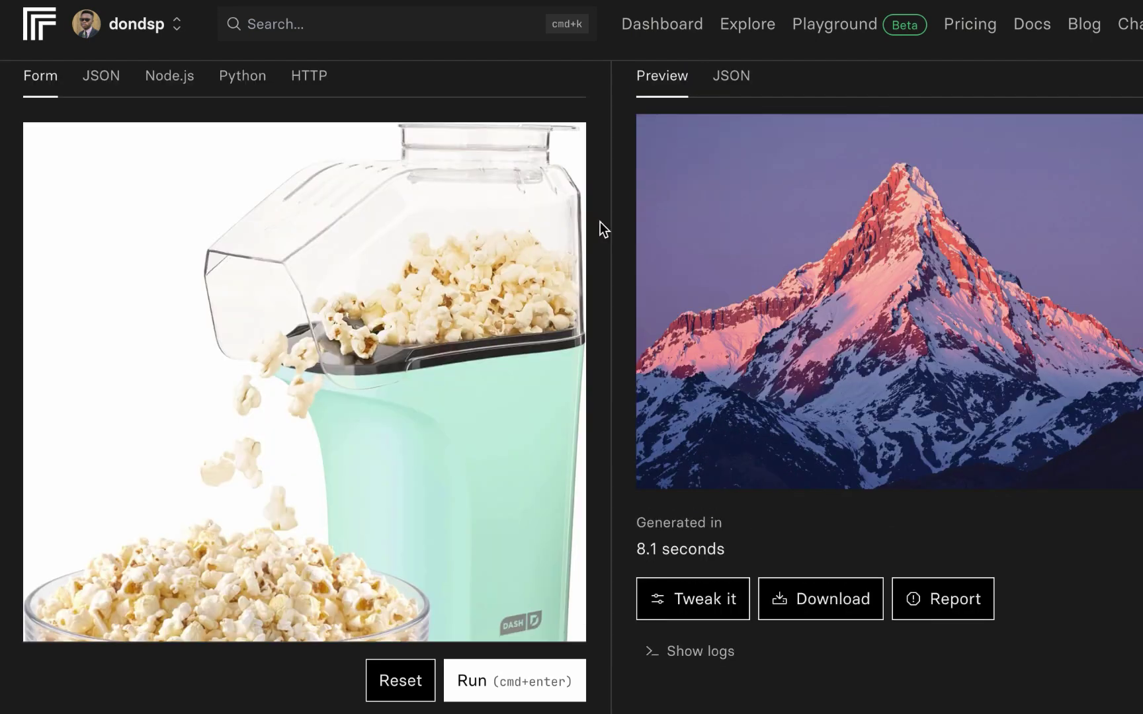
pyautogui.scroll(-8, 600, 221)
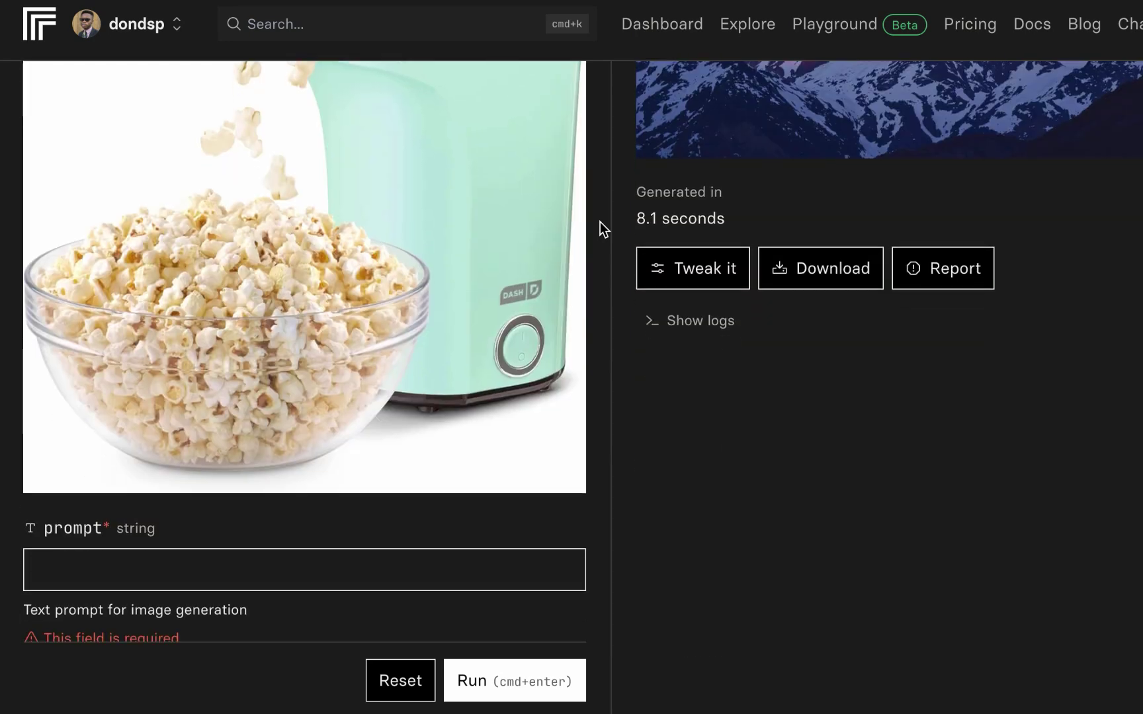
# - Copy the Minimalist Kitchen prompt text from the ChatGPT conversation and paste it into Replicate's prompt field
pyautogui.scroll(-1, 600, 222)
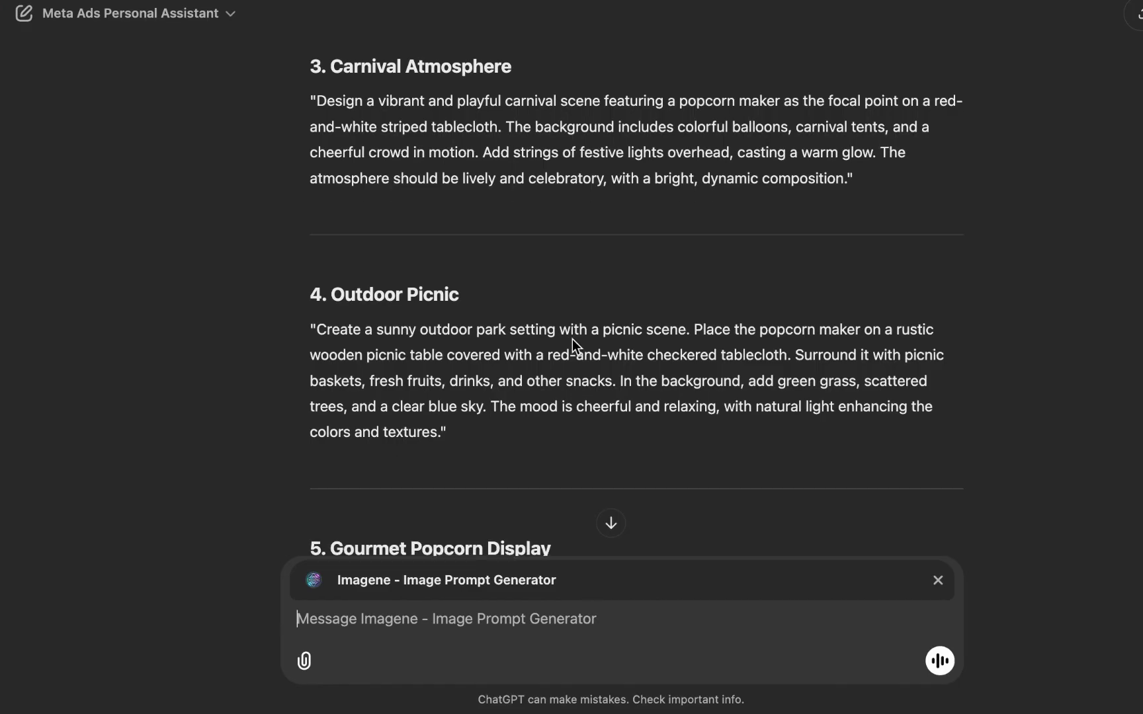
pyautogui.scroll(-3, 573, 339)
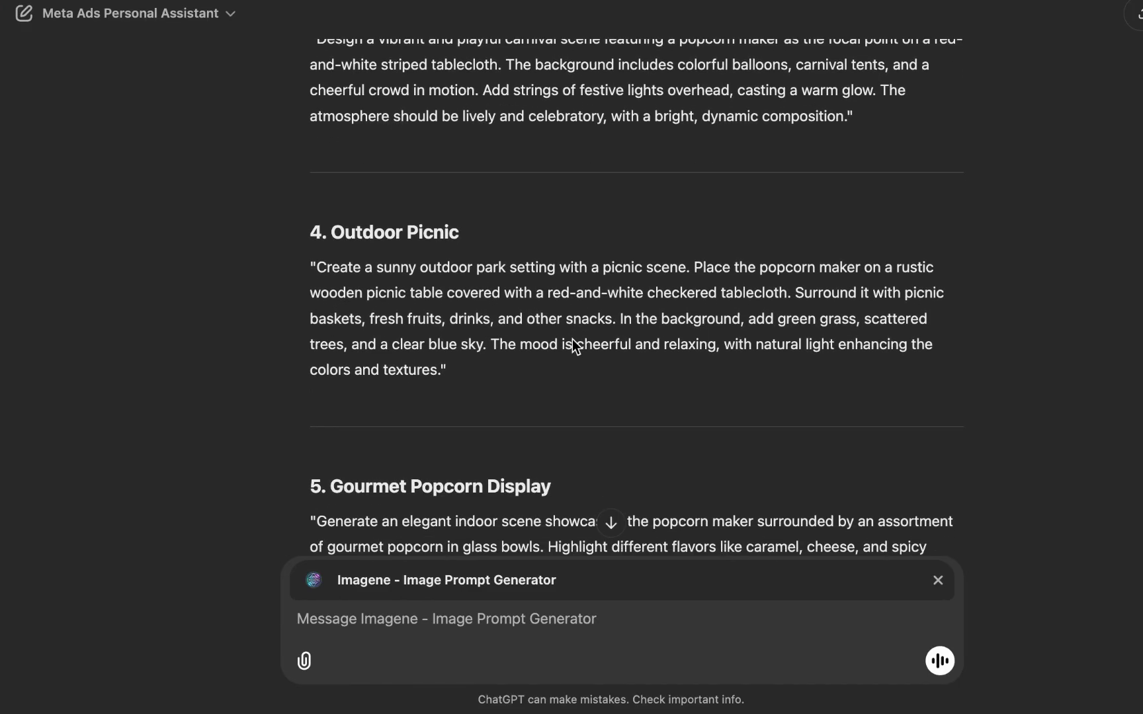
pyautogui.scroll(6, 572, 340)
pyautogui.scroll(-1, 572, 339)
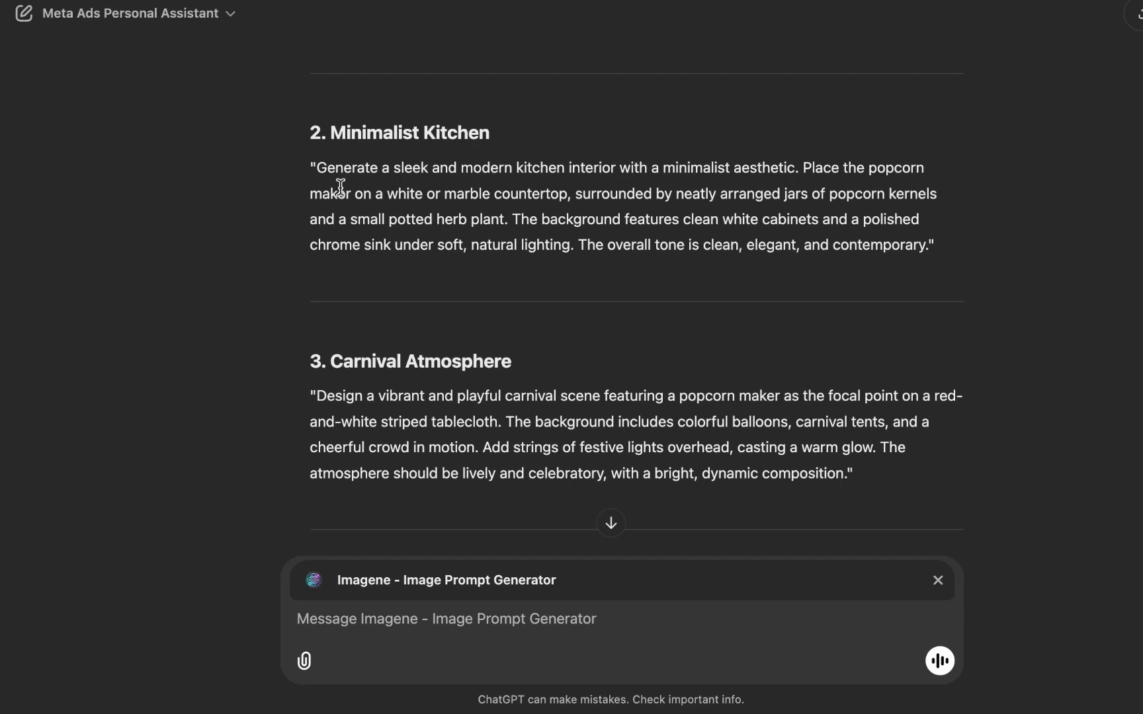
pyautogui.moveTo(317, 168); pyautogui.dragTo(921, 248)
pyautogui.rightClick(920, 247)
pyautogui.click(754, 246)
pyautogui.press('super+Tab')
pyautogui.click(434, 299)
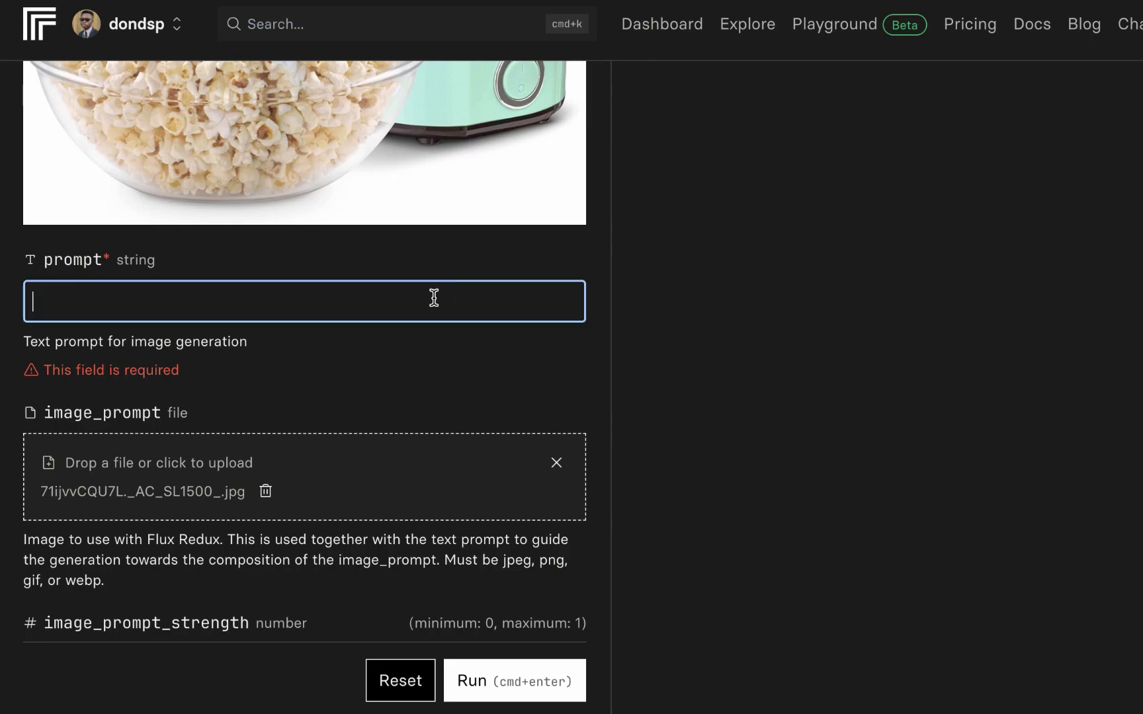
pyautogui.press('super+v')
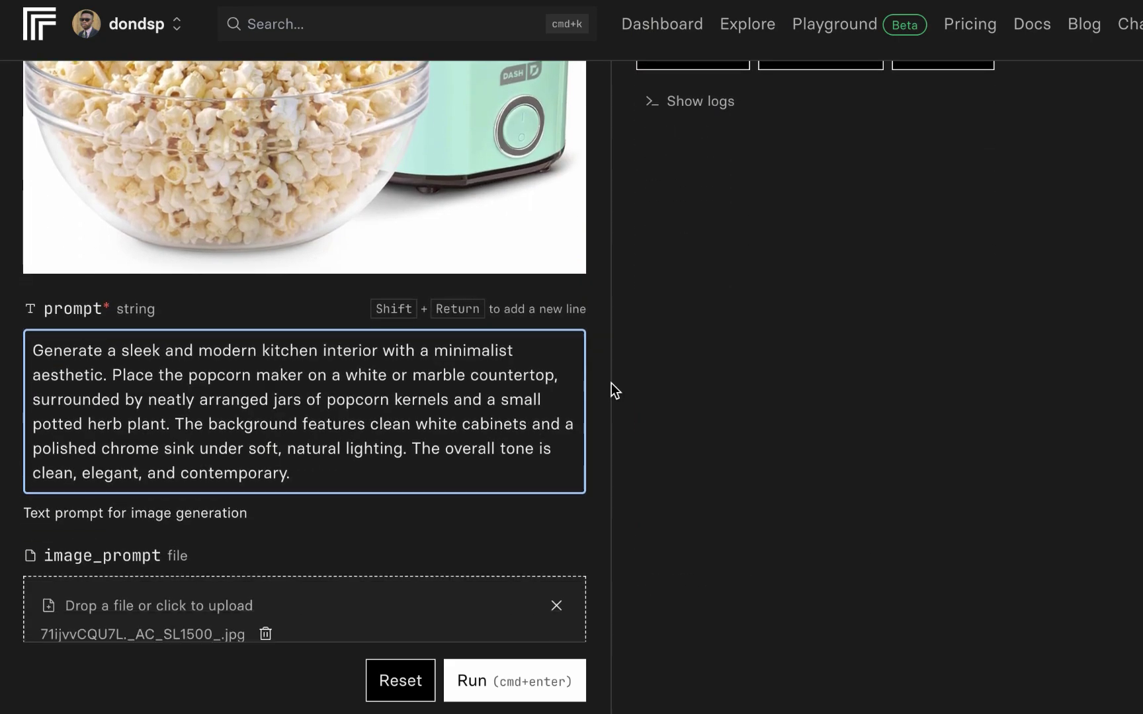
# - Set the aspect ratio of the generated image to 1:1
pyautogui.scroll(-5, 611, 383)
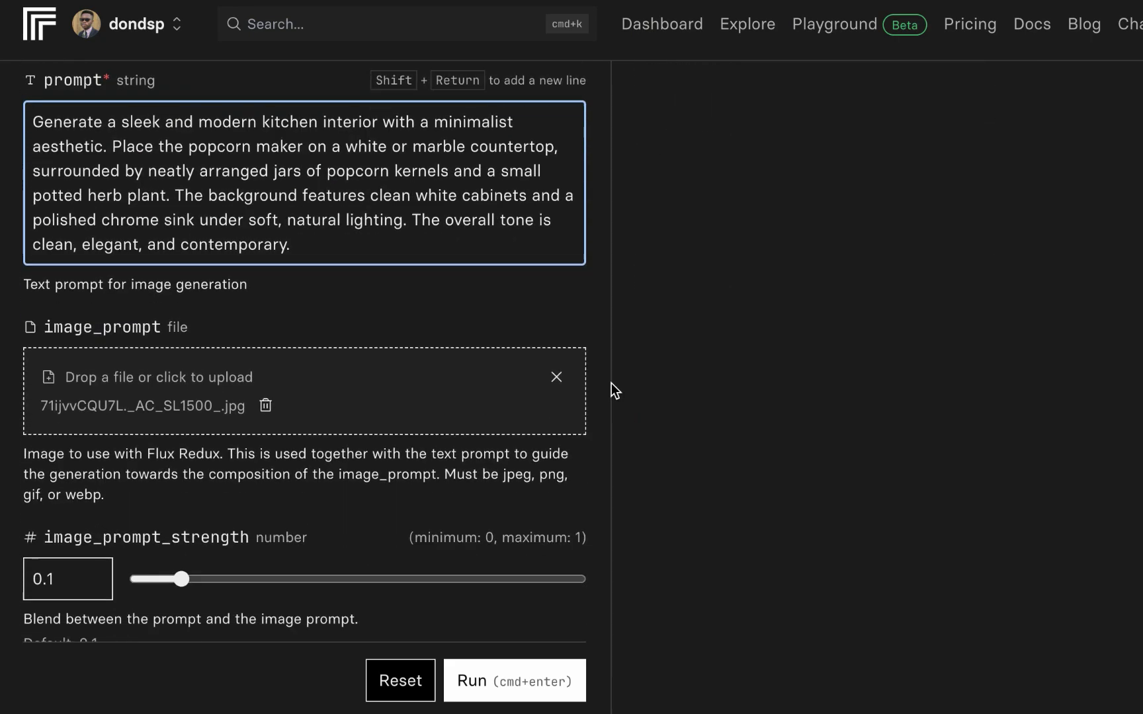
pyautogui.scroll(5, 611, 383)
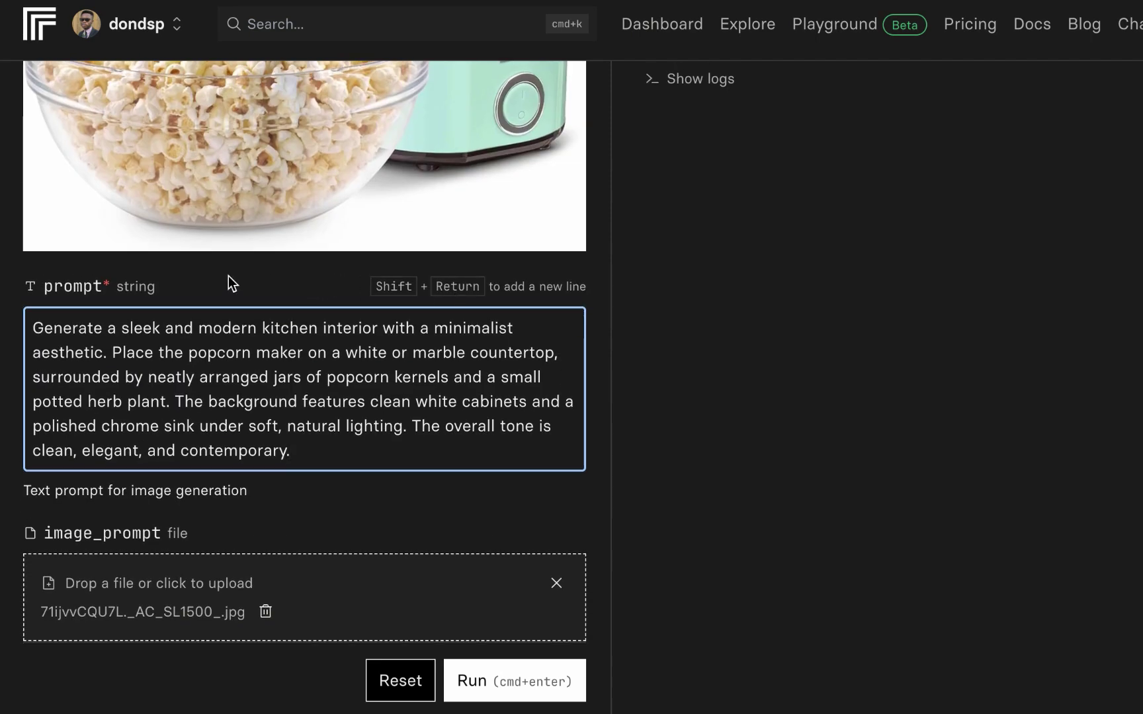
pyautogui.scroll(-4, 229, 275)
pyautogui.scroll(-3, 229, 275)
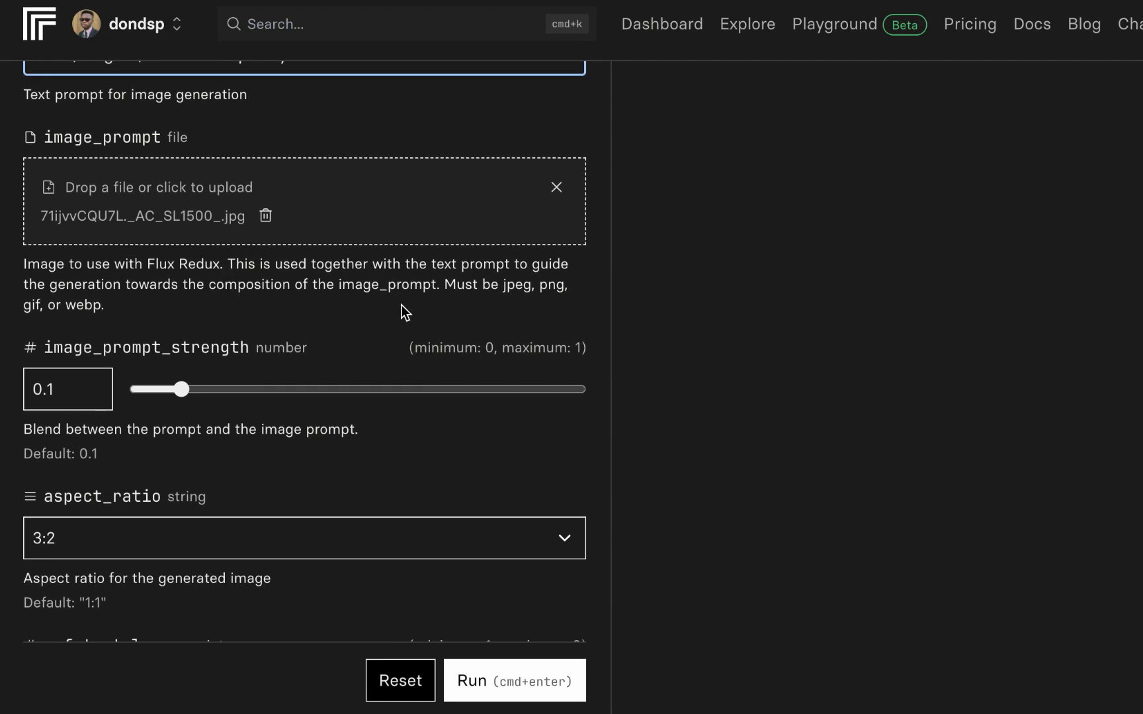
pyautogui.scroll(-3, 404, 313)
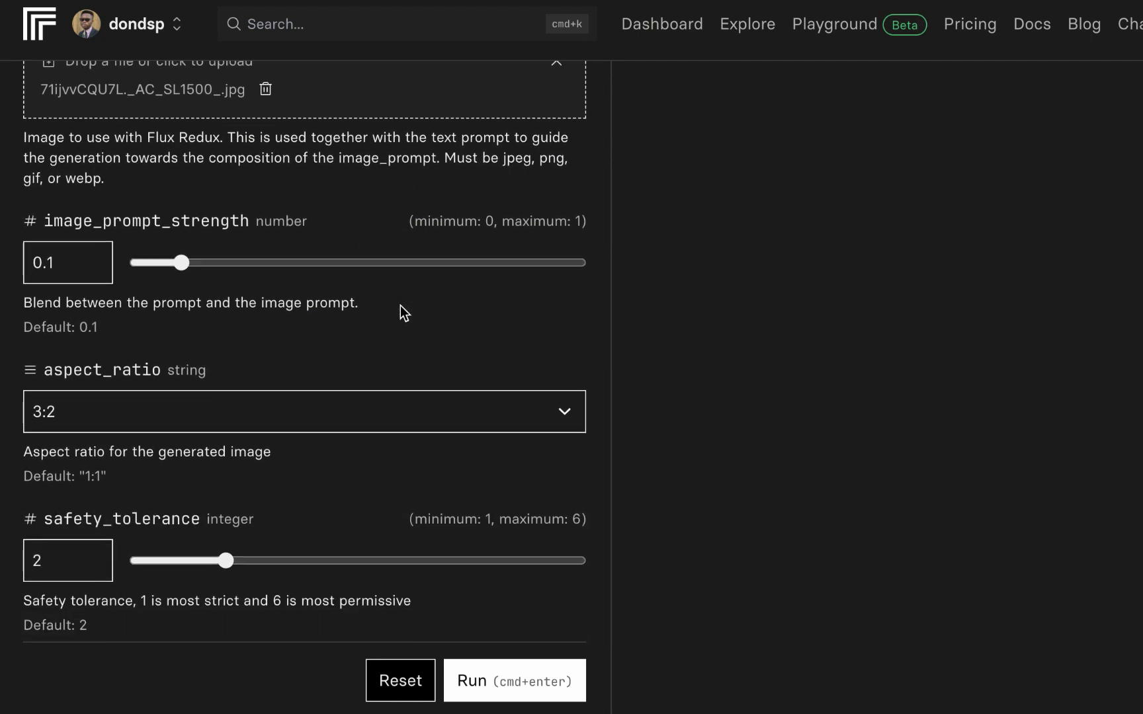
pyautogui.click(542, 350)
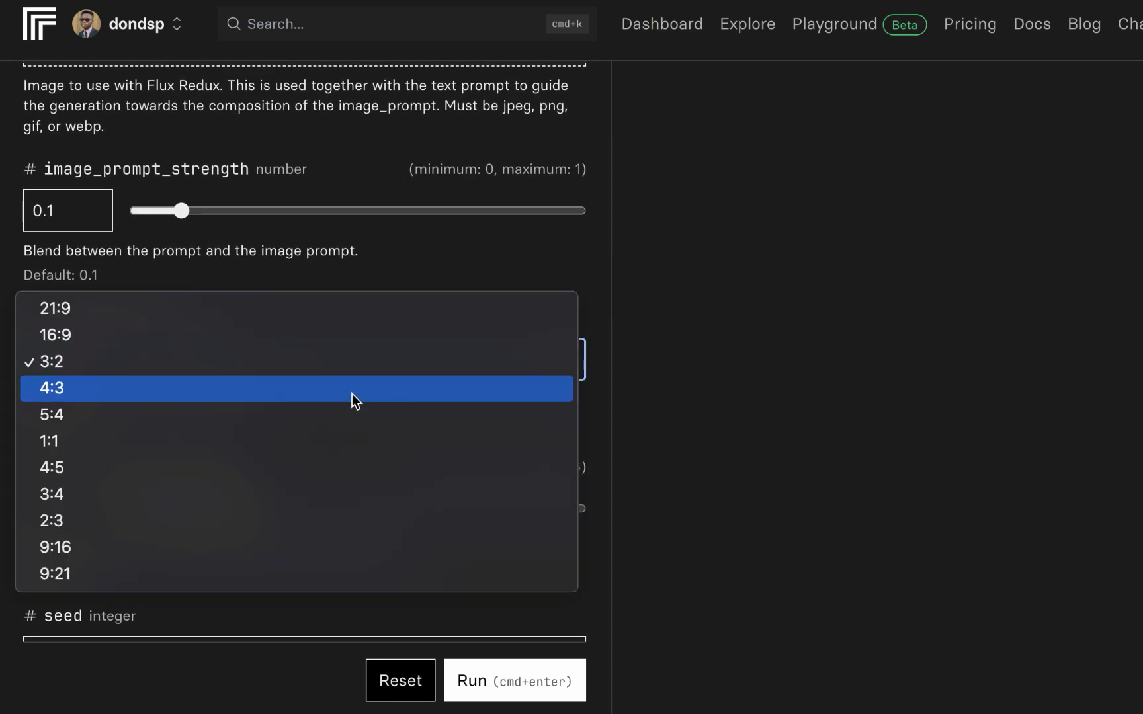
pyautogui.click(336, 441)
# - Set the output format to png and run the Minimalist Kitchen image generation
pyautogui.scroll(-1, 586, 283)
pyautogui.scroll(-5, 586, 284)
pyautogui.click(547, 474)
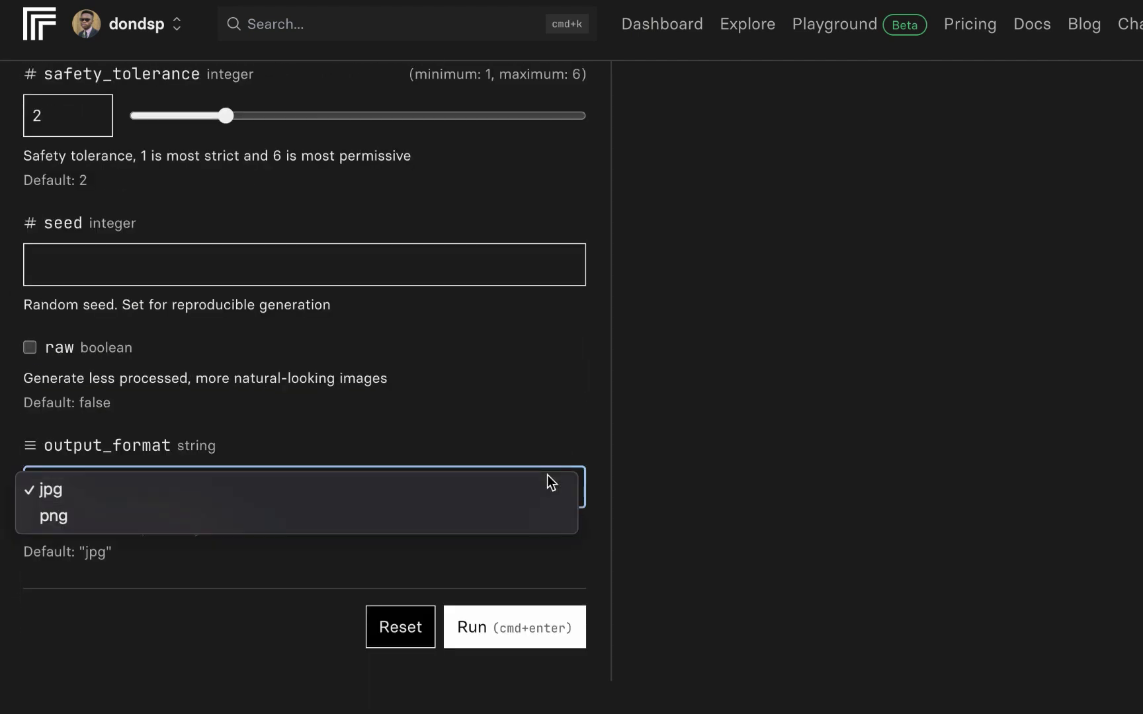
pyautogui.click(470, 511)
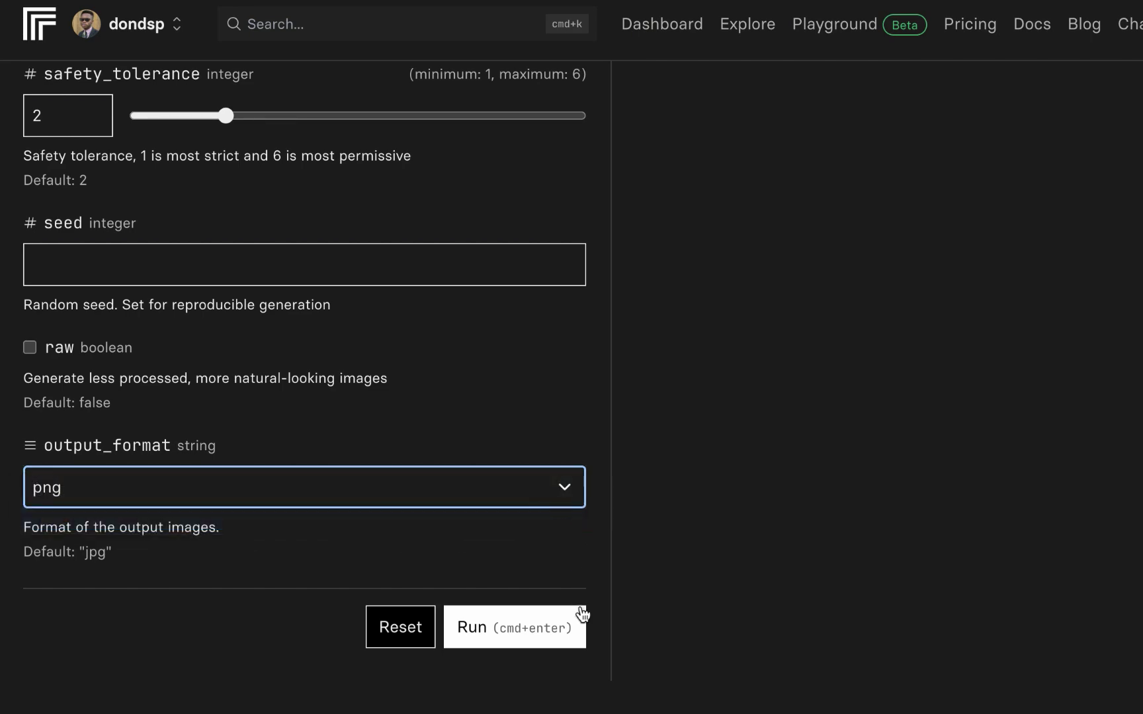
pyautogui.click(537, 628)
# - Compare the generated minimalist kitchen image with the original popcorn maker photo
pyautogui.scroll(15, 633, 429)
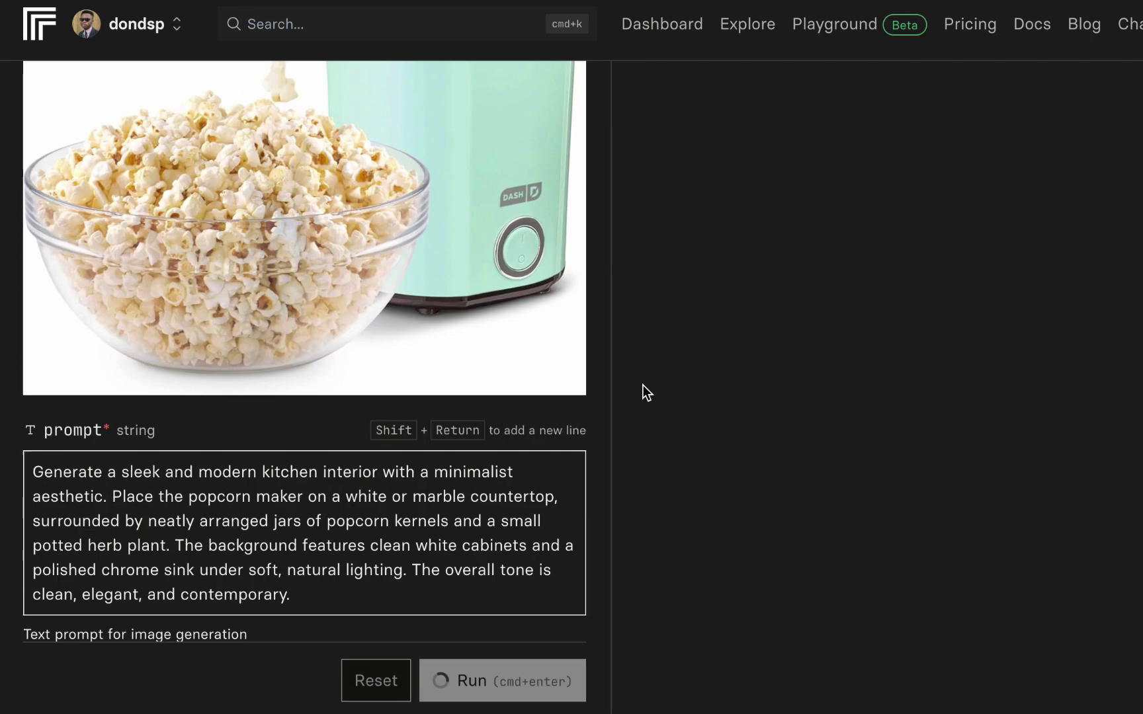
pyautogui.scroll(-2, 643, 385)
pyautogui.scroll(-3, 618, 388)
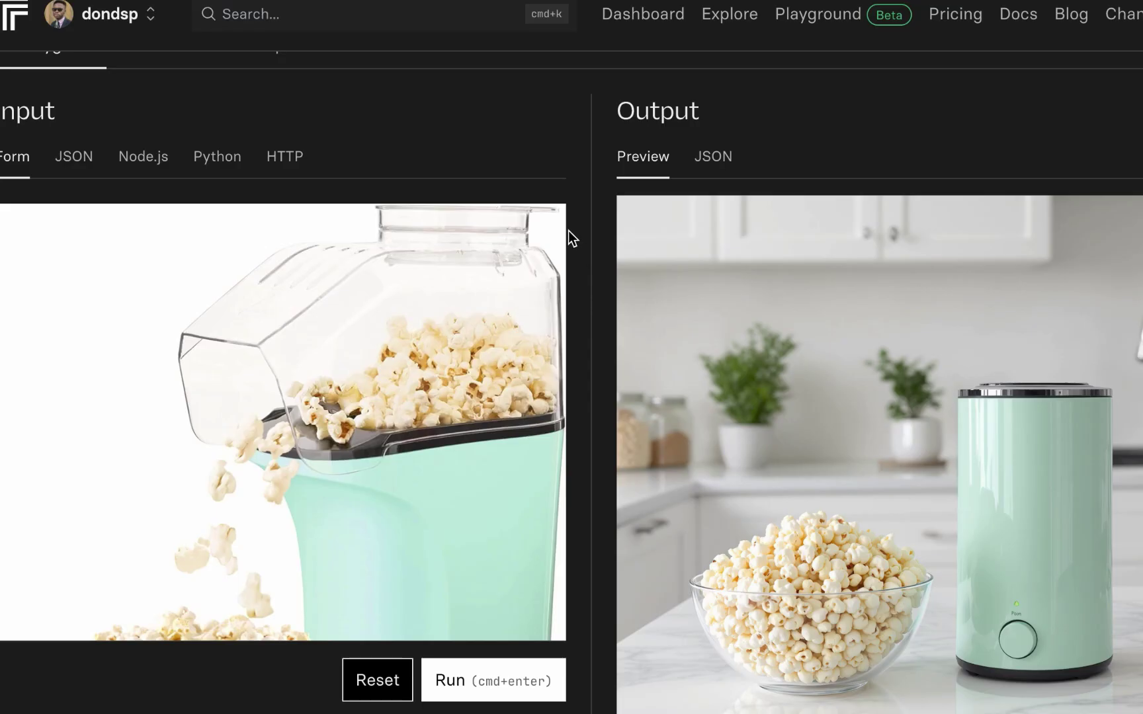
pyautogui.scroll(-1, 568, 231)
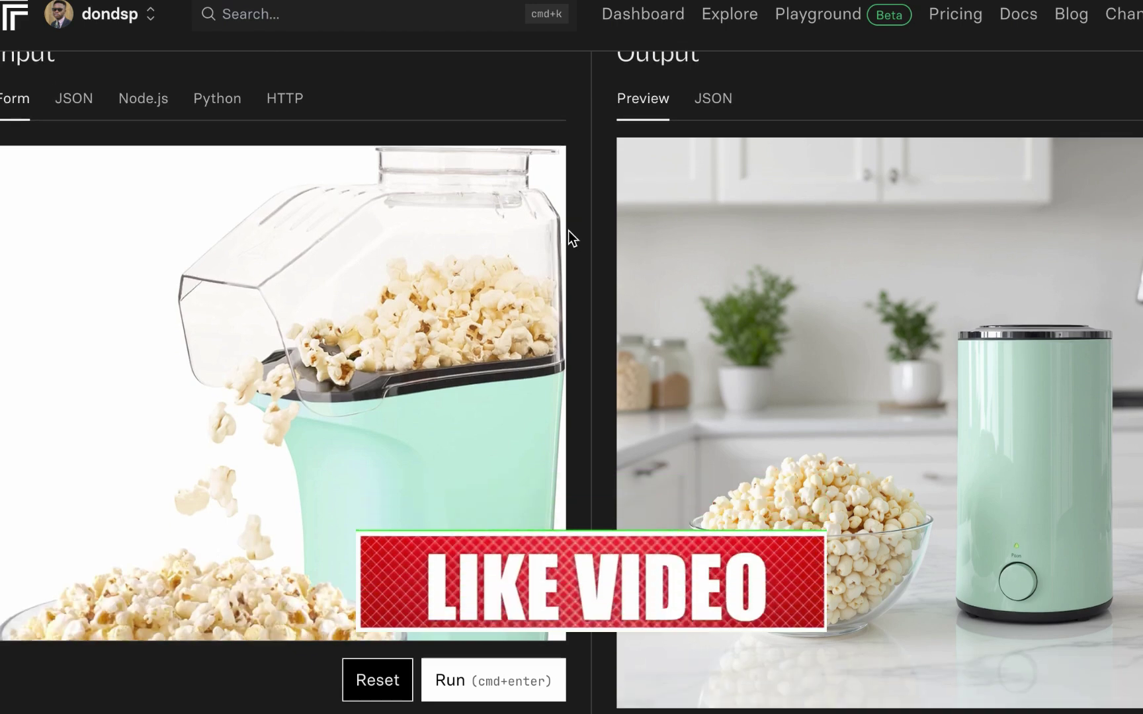
pyautogui.scroll(-1, 601, 299)
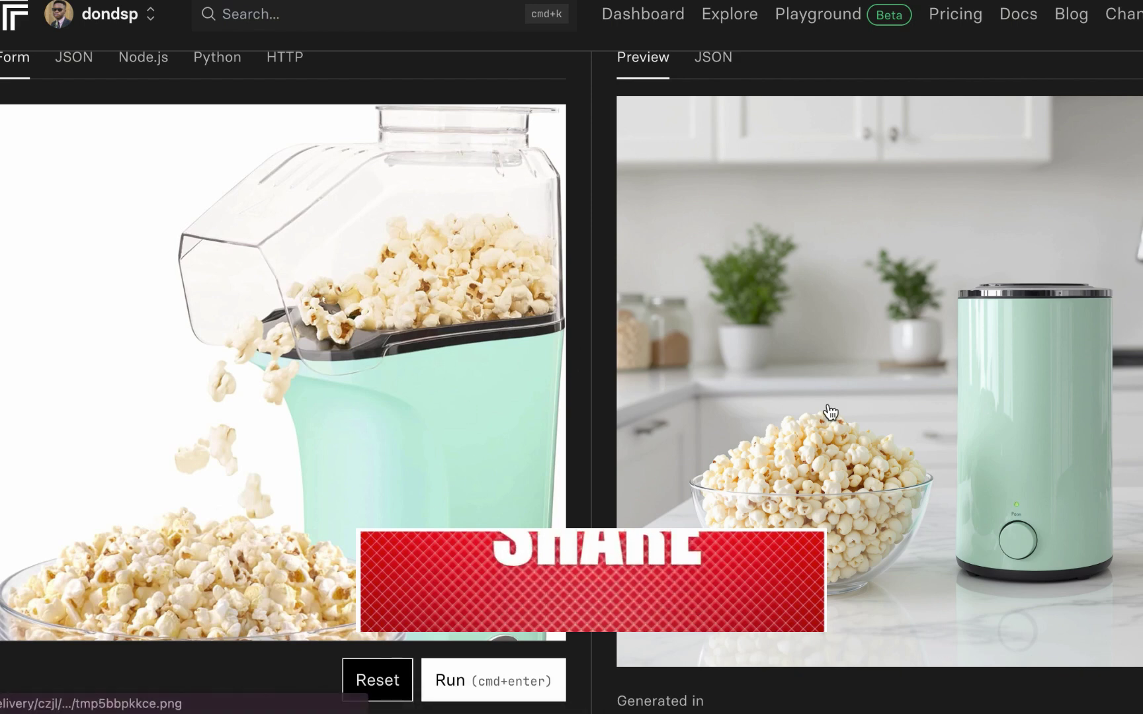
pyautogui.scroll(-1, 828, 408)
pyautogui.scroll(1, 883, 394)
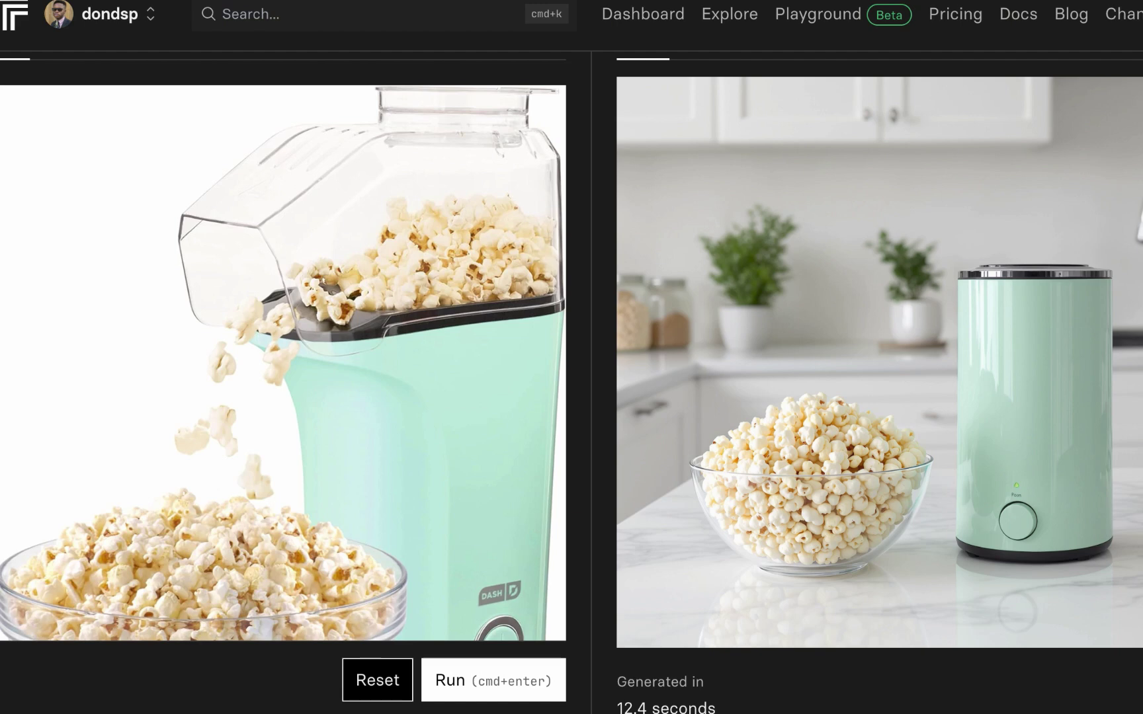
# - Replace the prompt with ChatGPT's Outdoor Picnic prompt, "Create a sunny outdoor park setting with a picnic scene...", and run the generation
pyautogui.scroll(-1, 571, 384)
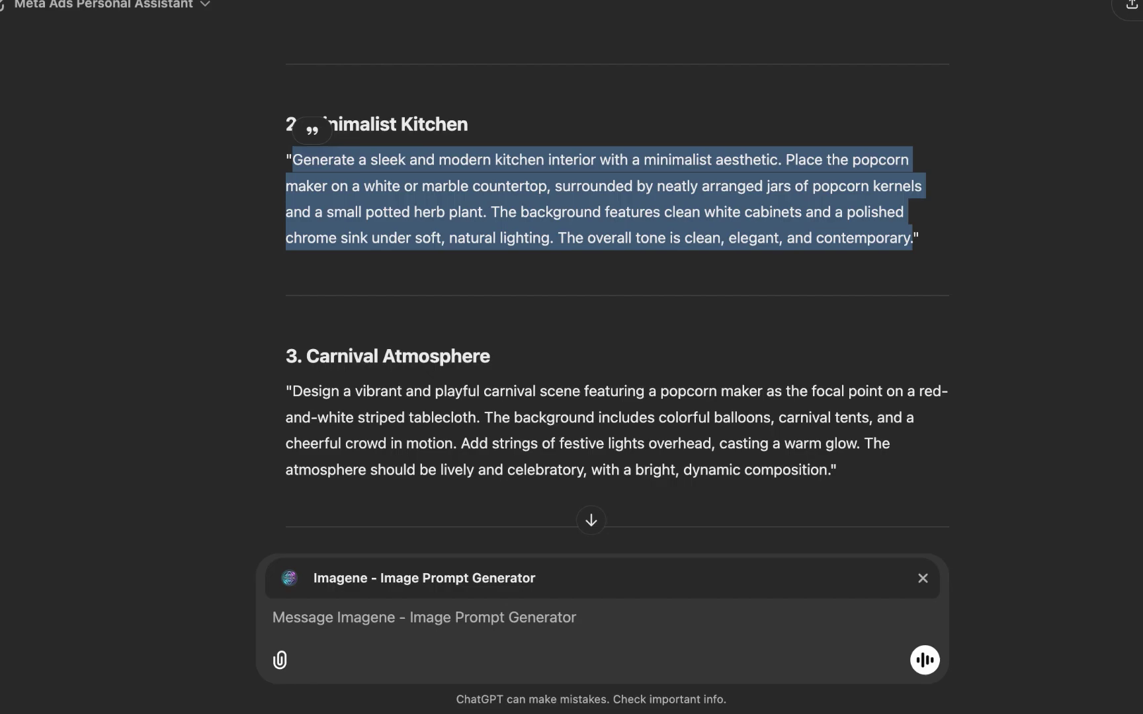
pyautogui.click(589, 322)
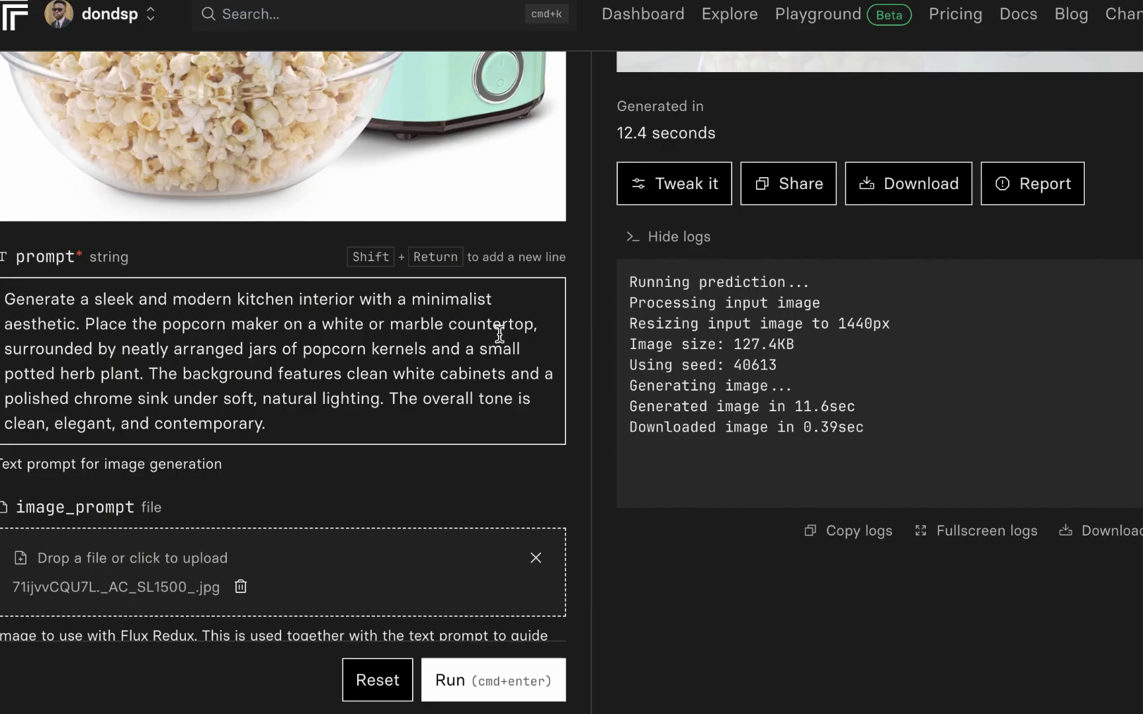
pyautogui.press('super+a')
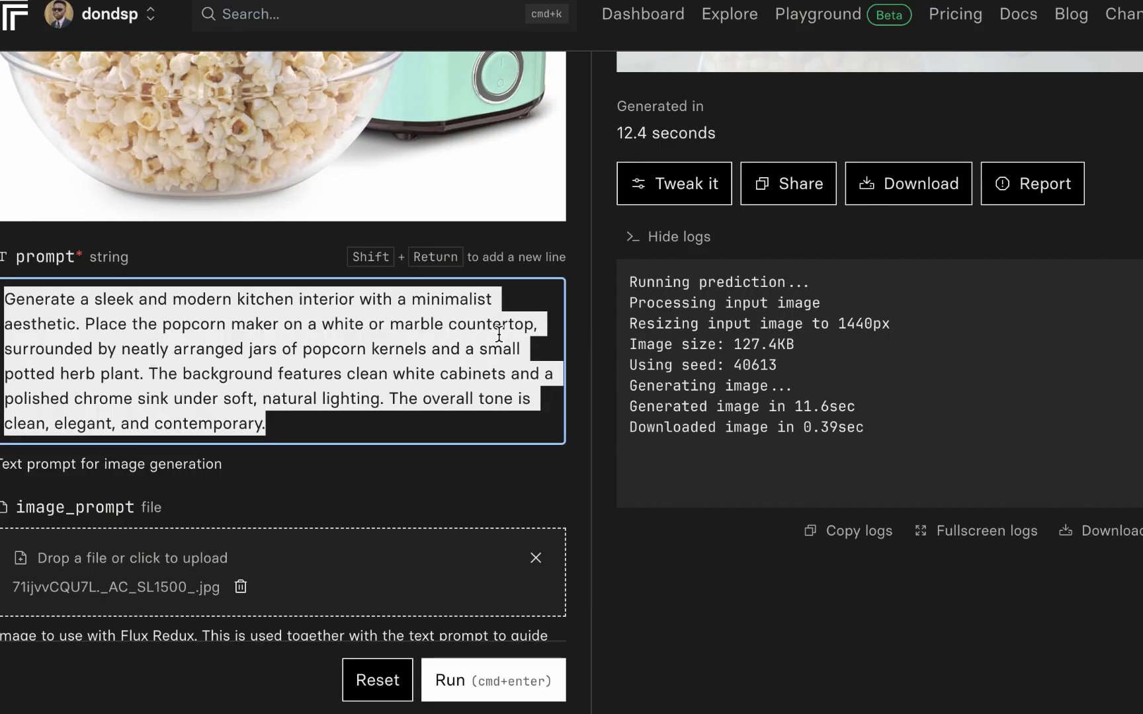
pyautogui.write('Create a sunny outdoor park setting with a picnic scene. Place the popcorn maker on a rustic wooden picnic table covered with a red-and-white checkered tablecloth. Surround it with picnic baskets, fresh fruits, drinks, and other snacks. In the background, add green grass, scattered trees, and a clear blue sky. The mood is cheerful and relaxing, with natural light enhancing the colors and textures.')
pyautogui.click(505, 685)
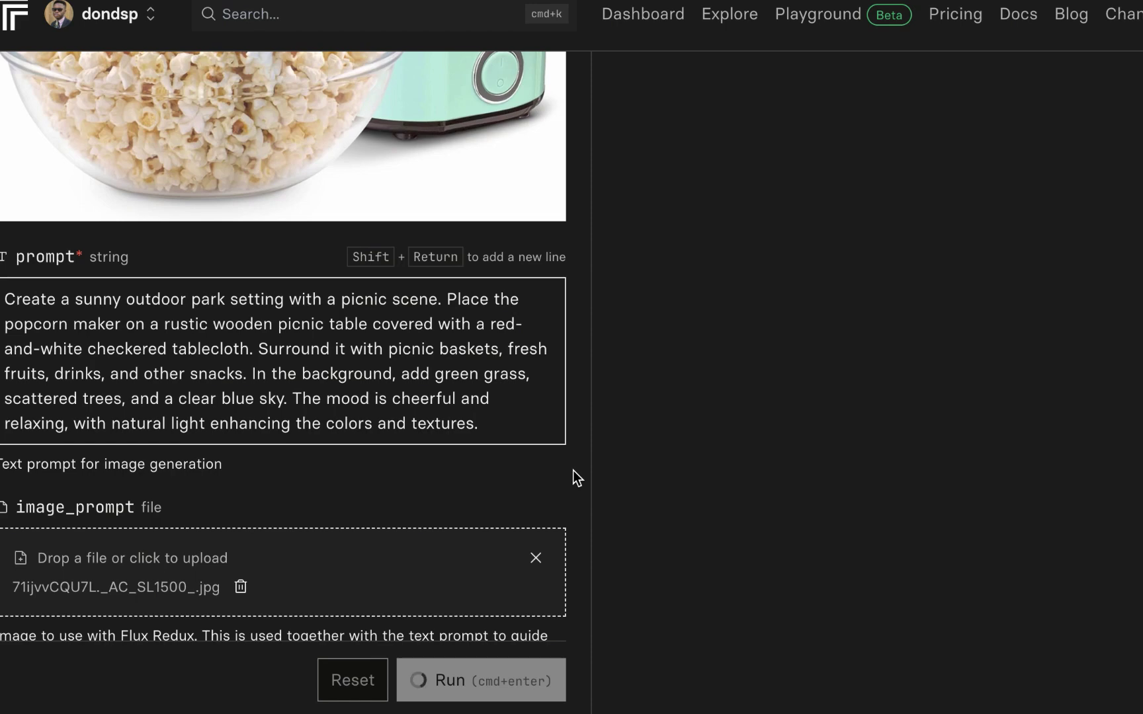
# - Compare the generated outdoor picnic image with the original product photo, and return to the prompt list in ChatGPT
pyautogui.scroll(6, 572, 470)
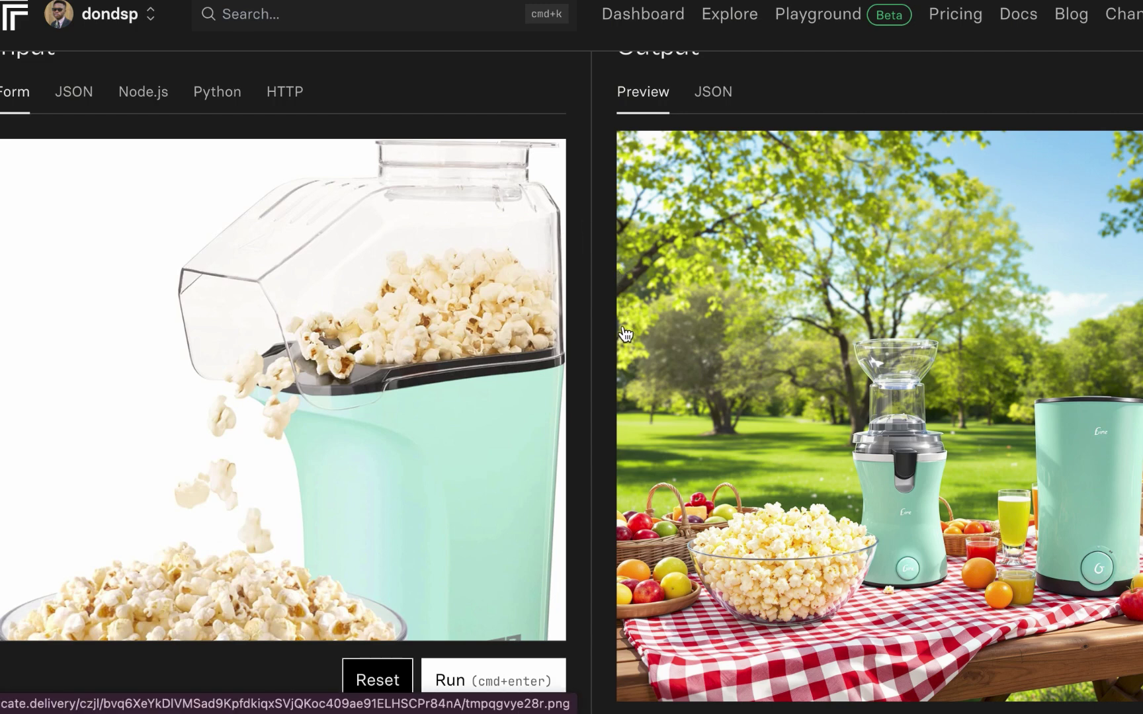
pyautogui.scroll(-1, 595, 343)
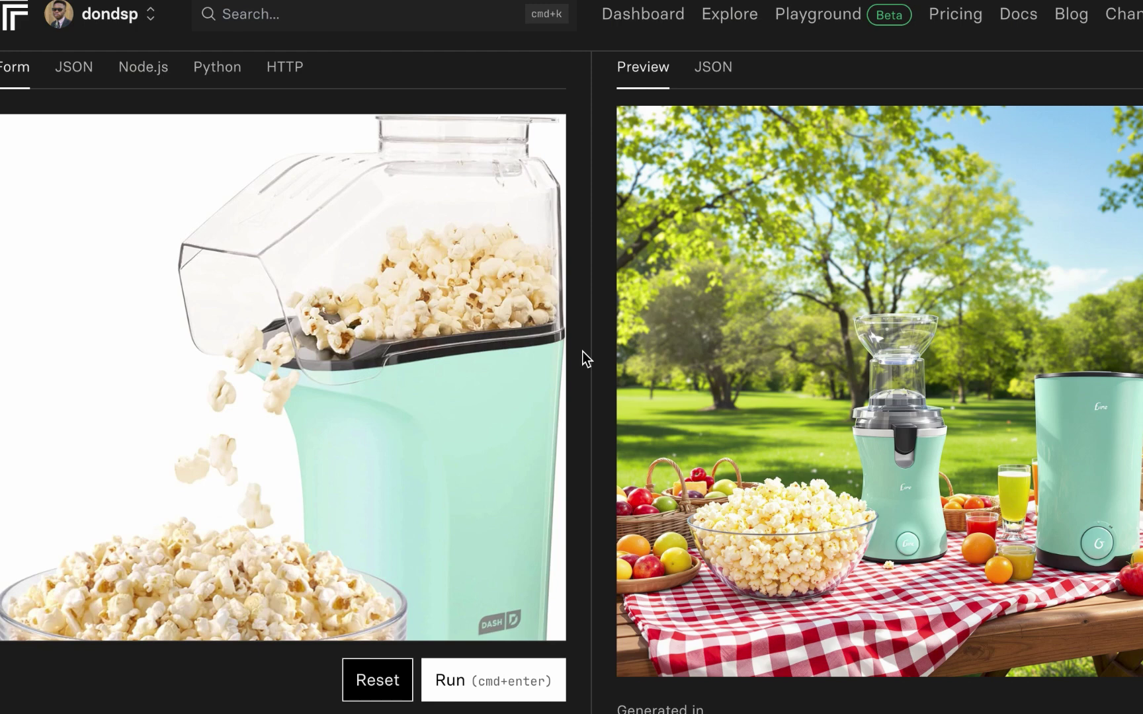
pyautogui.scroll(-2, 582, 351)
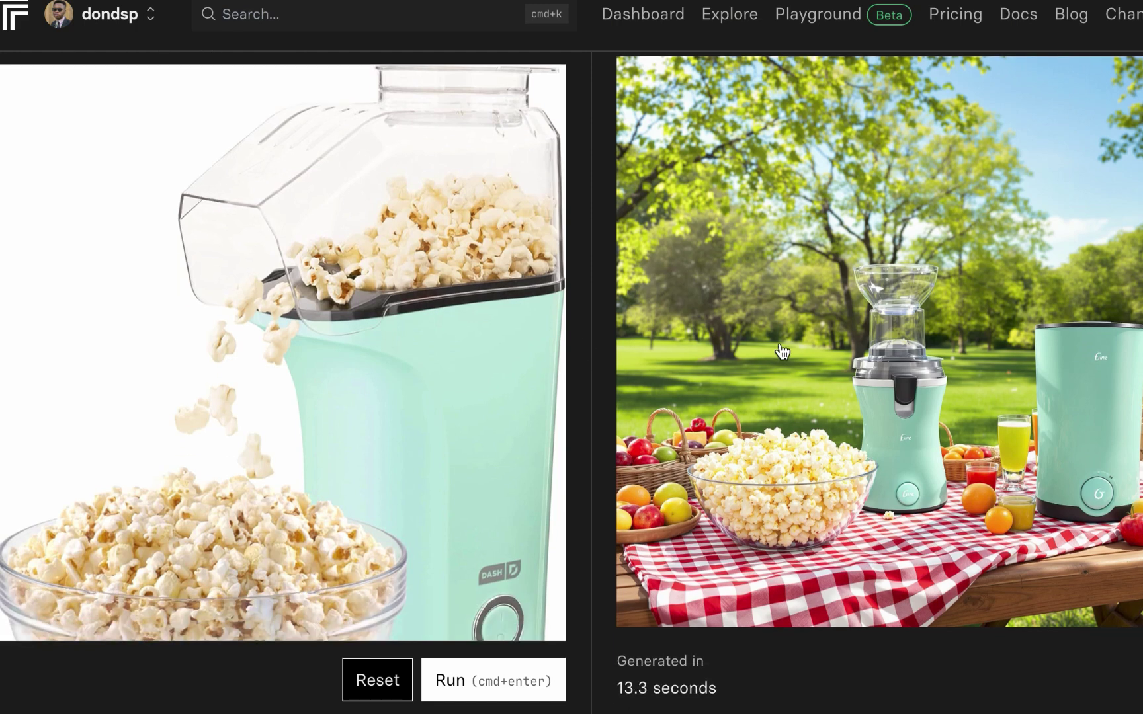
pyautogui.scroll(-5, 780, 351)
pyautogui.press('super+Tab')
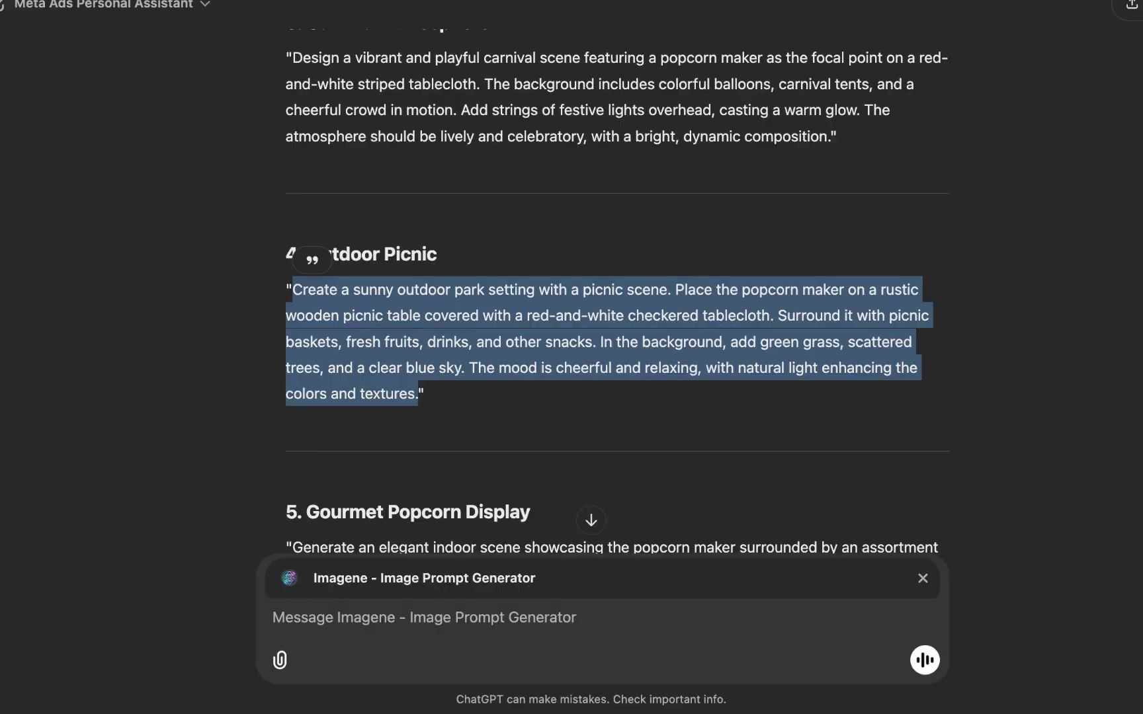
# - Copy the Movie Night Theme prompt, "Create an inviting scene of a cozy living room set for a movie night...", from ChatGPT's list
pyautogui.click(631, 303)
pyautogui.scroll(5, 631, 303)
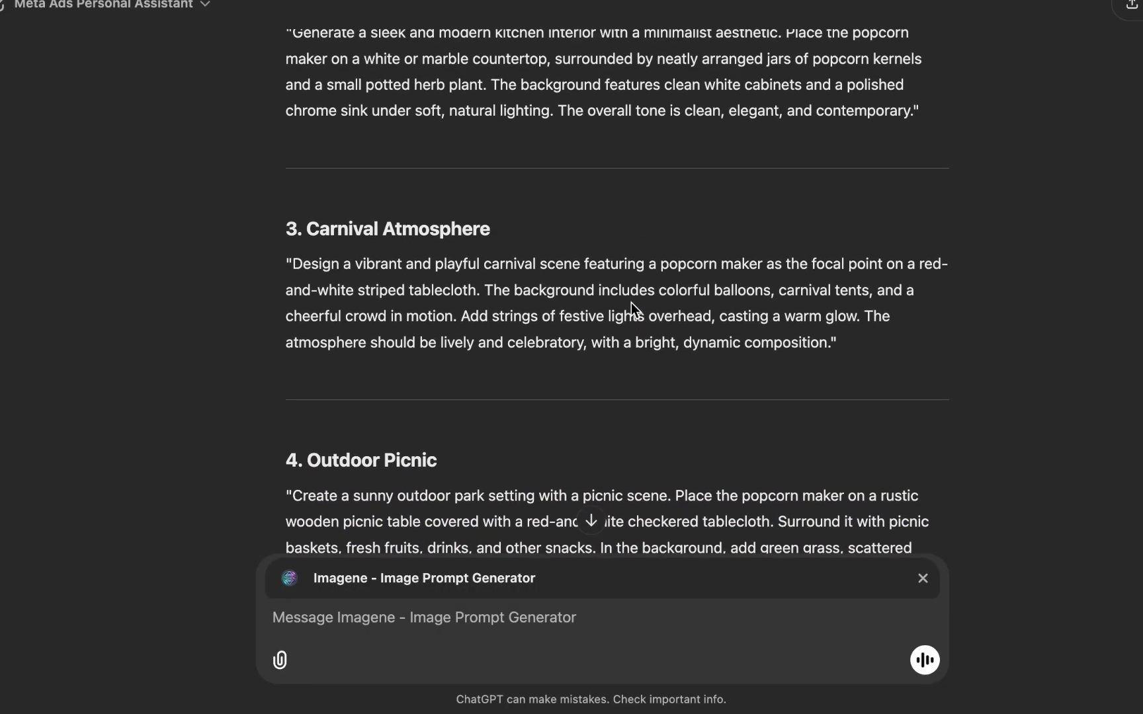
pyautogui.scroll(9, 631, 303)
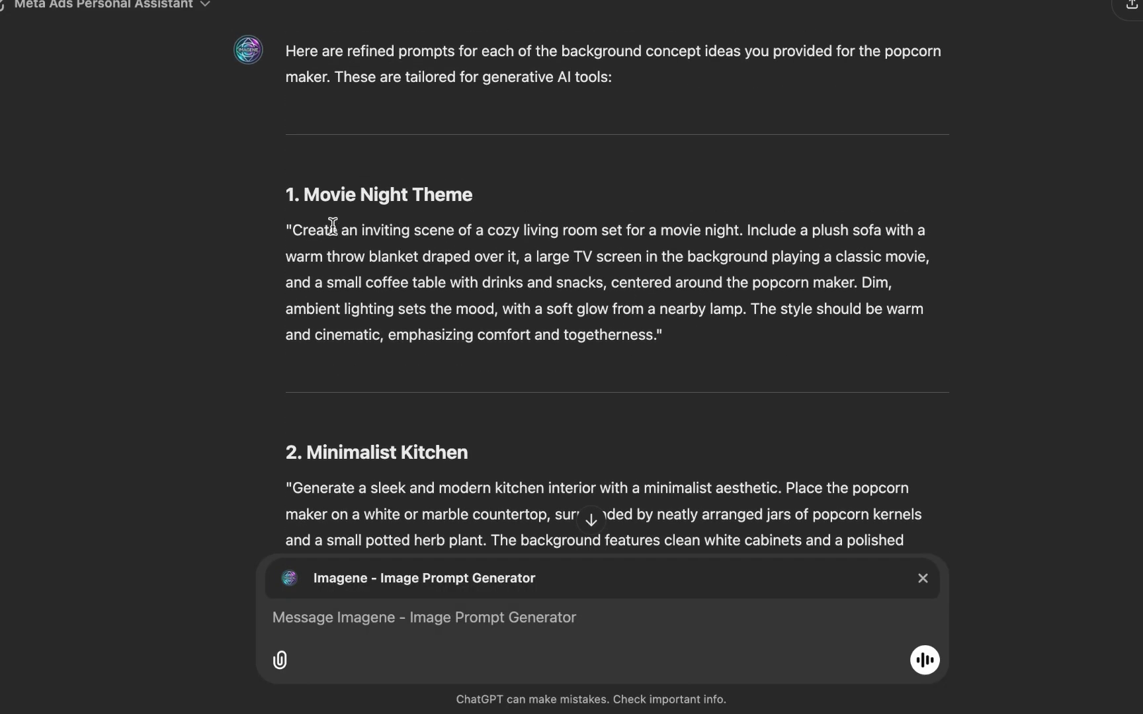
pyautogui.moveTo(292, 231); pyautogui.dragTo(644, 341)
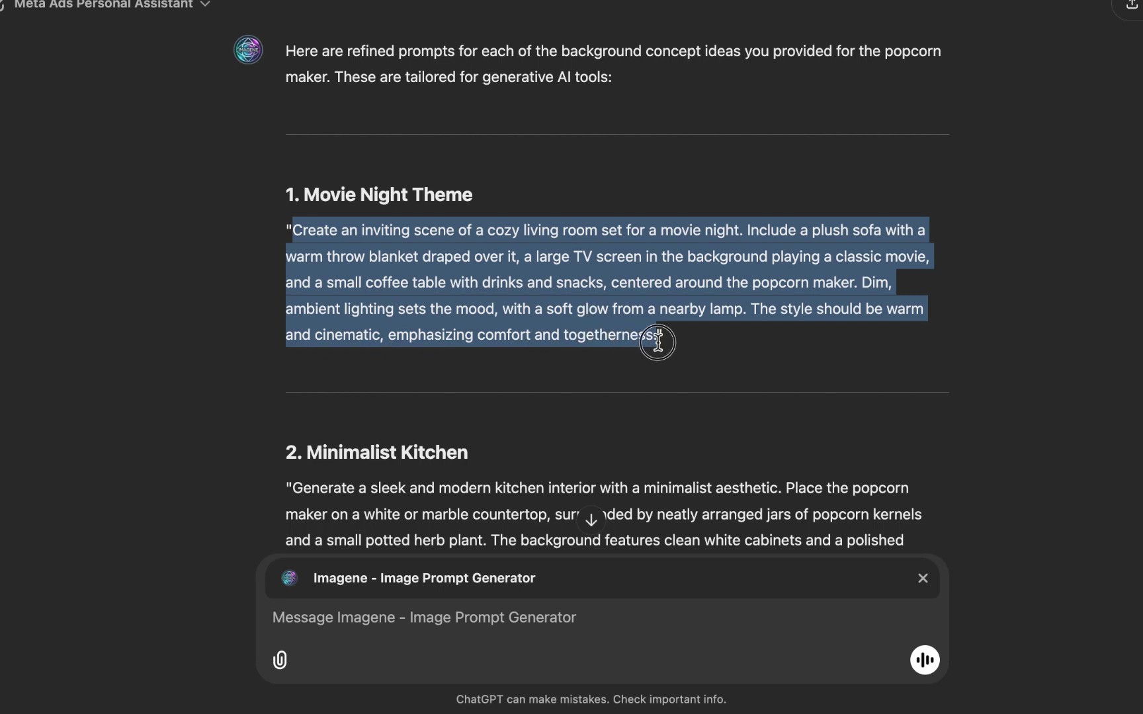
pyautogui.rightClick(653, 342)
pyautogui.click(654, 378)
pyautogui.click(614, 248)
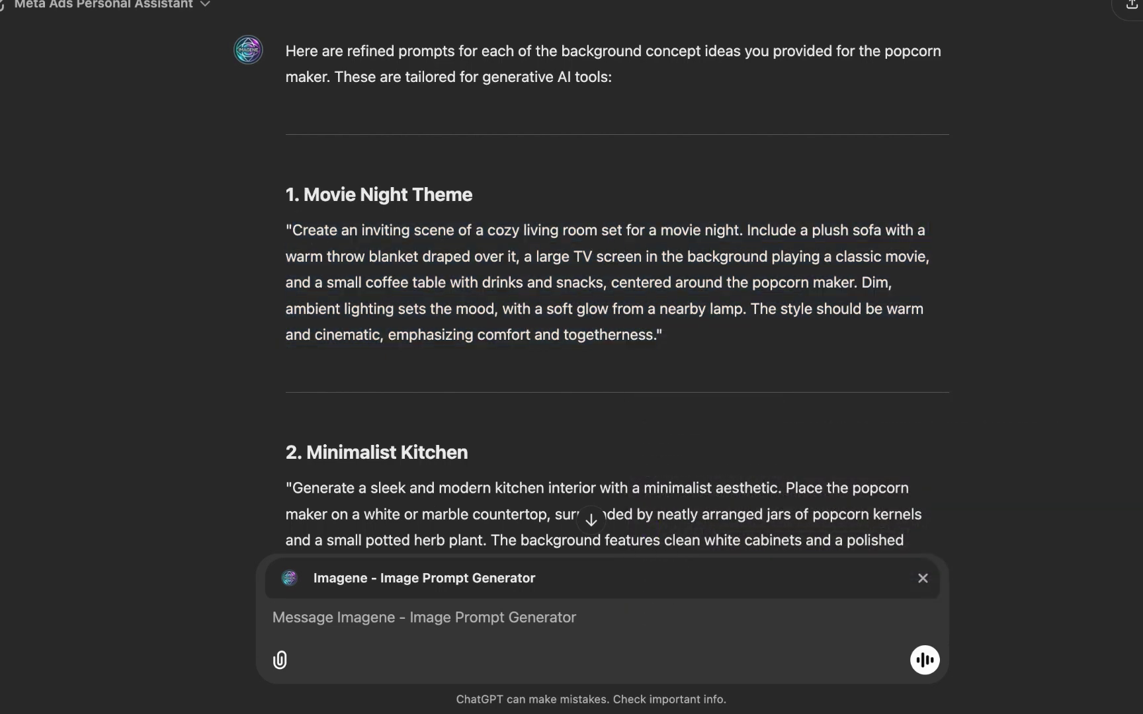
# - Switch to Replicate, replace the prompt with the copied Movie Night Theme text and run the generation
pyautogui.press('super+Tab')
pyautogui.scroll(-3, 625, 316)
pyautogui.tripleClick(449, 399)
pyautogui.press('super+v')
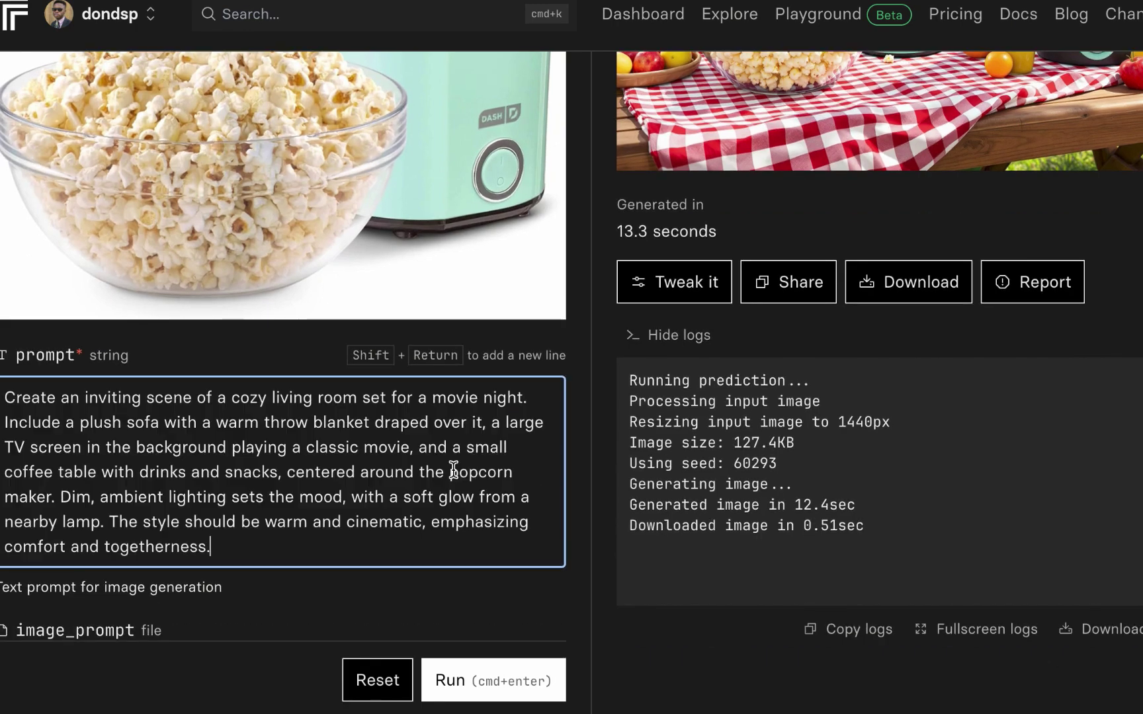
pyautogui.click(541, 670)
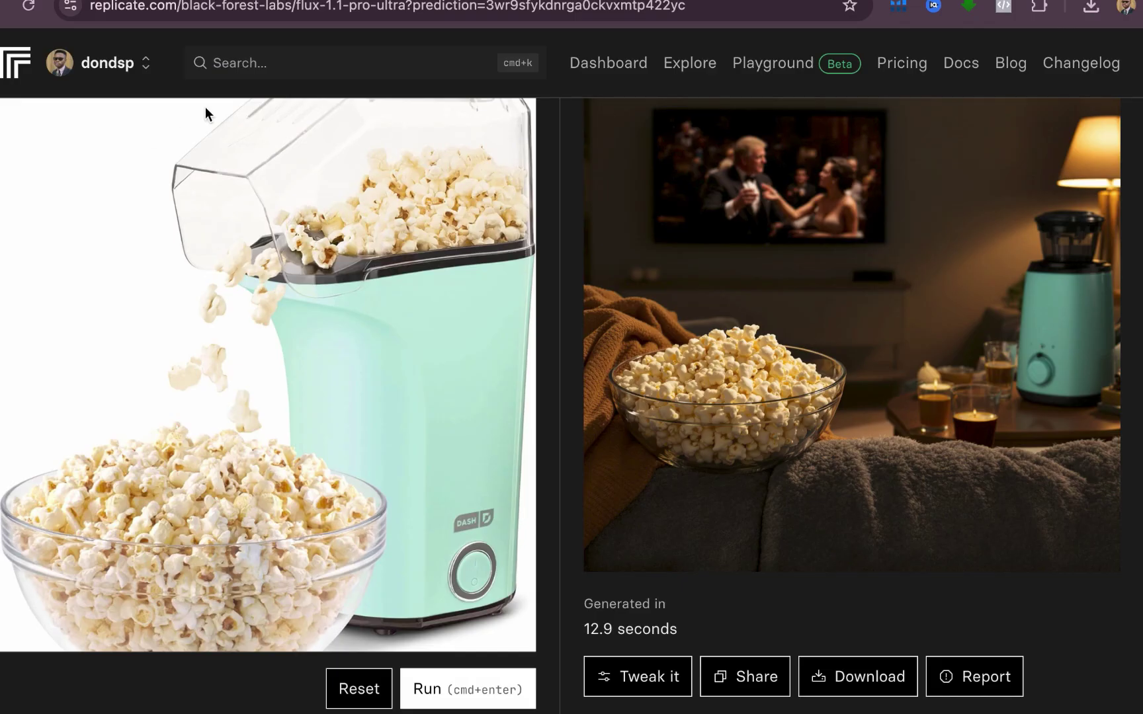
# - Revisit the prompt list in ChatGPT and compare the generated movie night image with the original product photo in Replicate
pyautogui.click(463, 0)
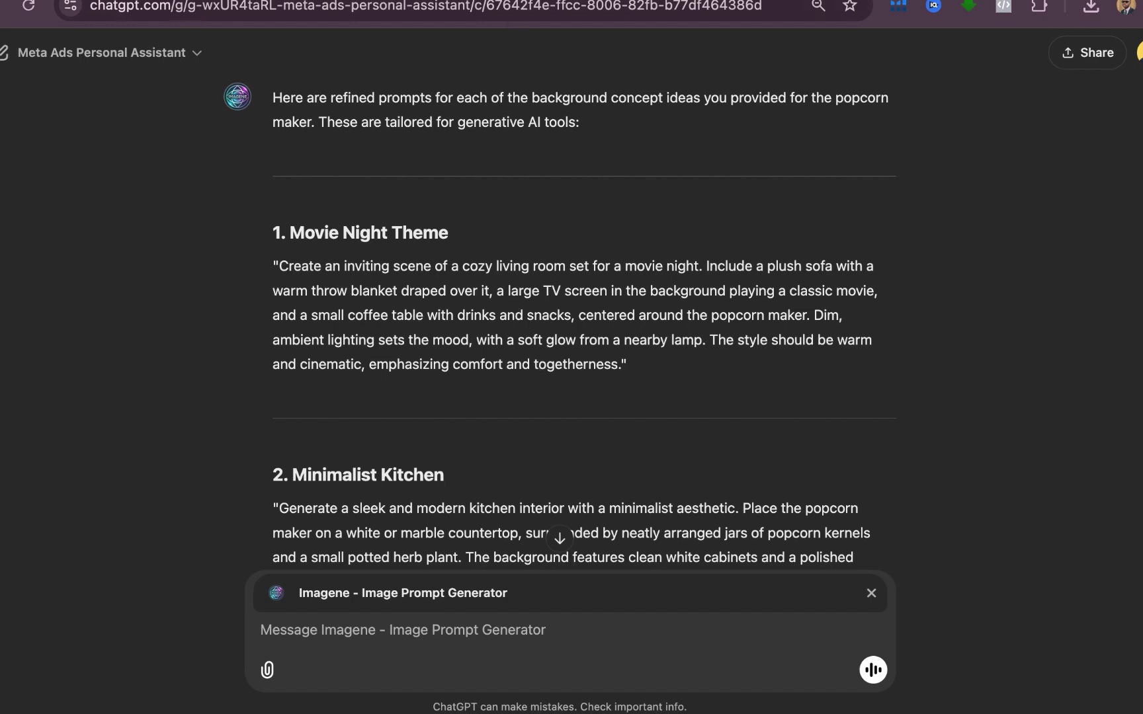
pyautogui.click(503, 0)
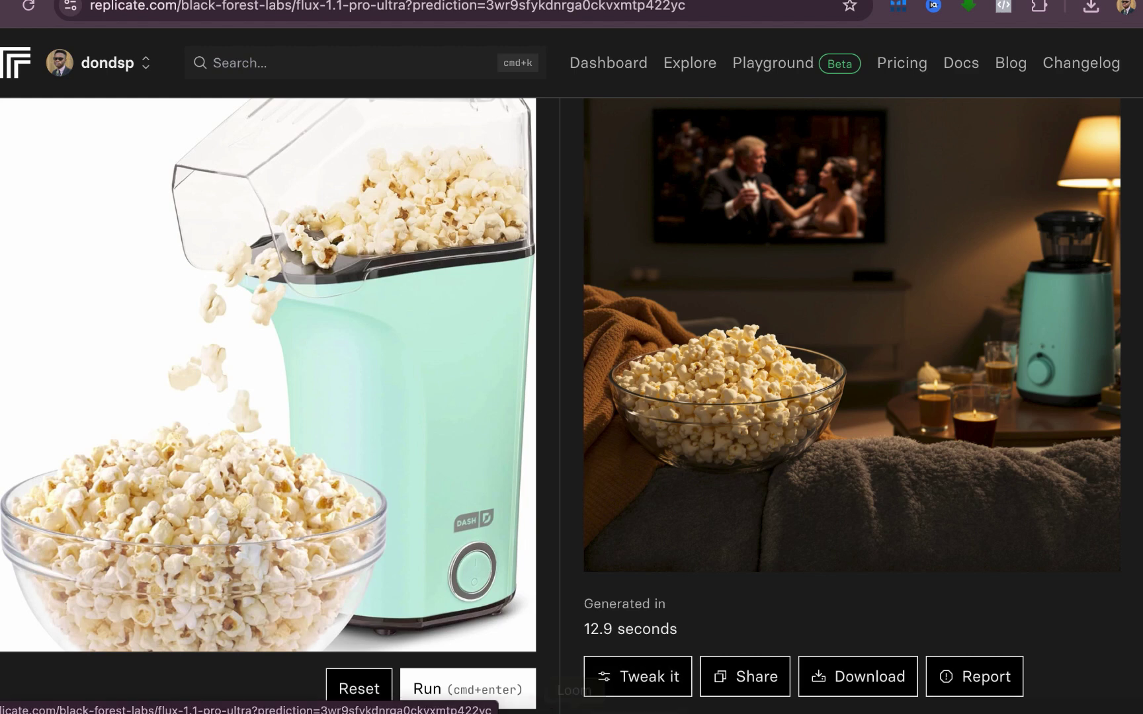
pyautogui.moveTo(518, 696)
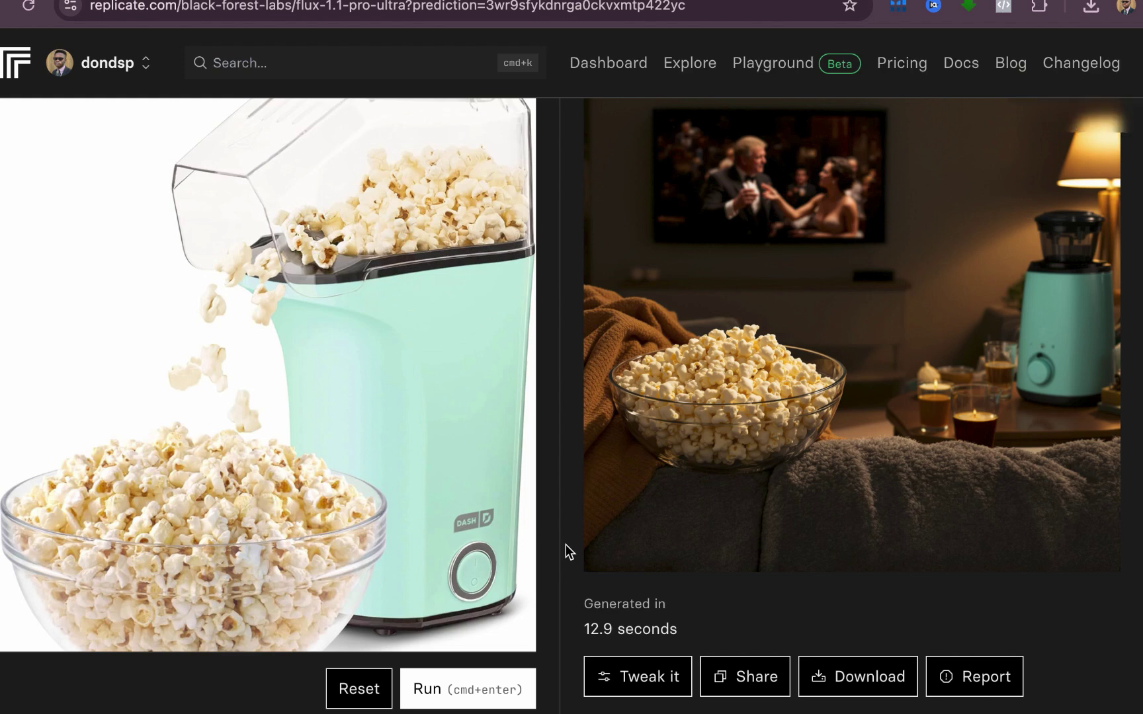
# - Switch to the Canva Instagram Post design and place the uploaded minimalist kitchen image so it fills the page
pyautogui.click(319, 696)
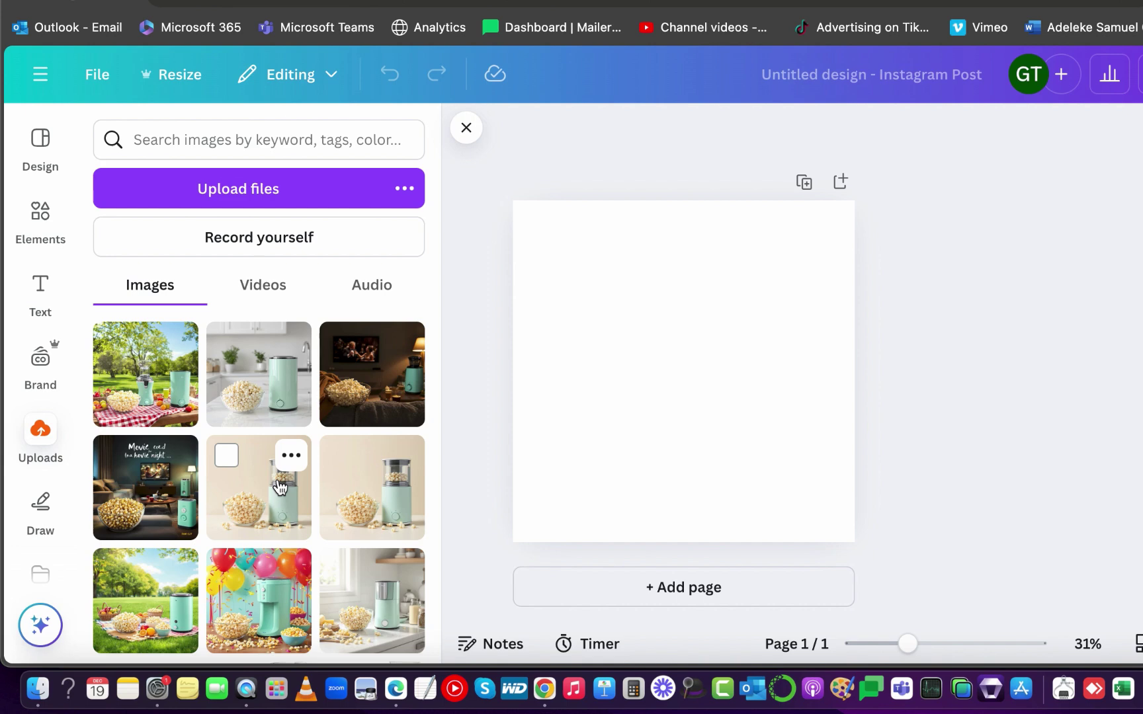
pyautogui.click(275, 401)
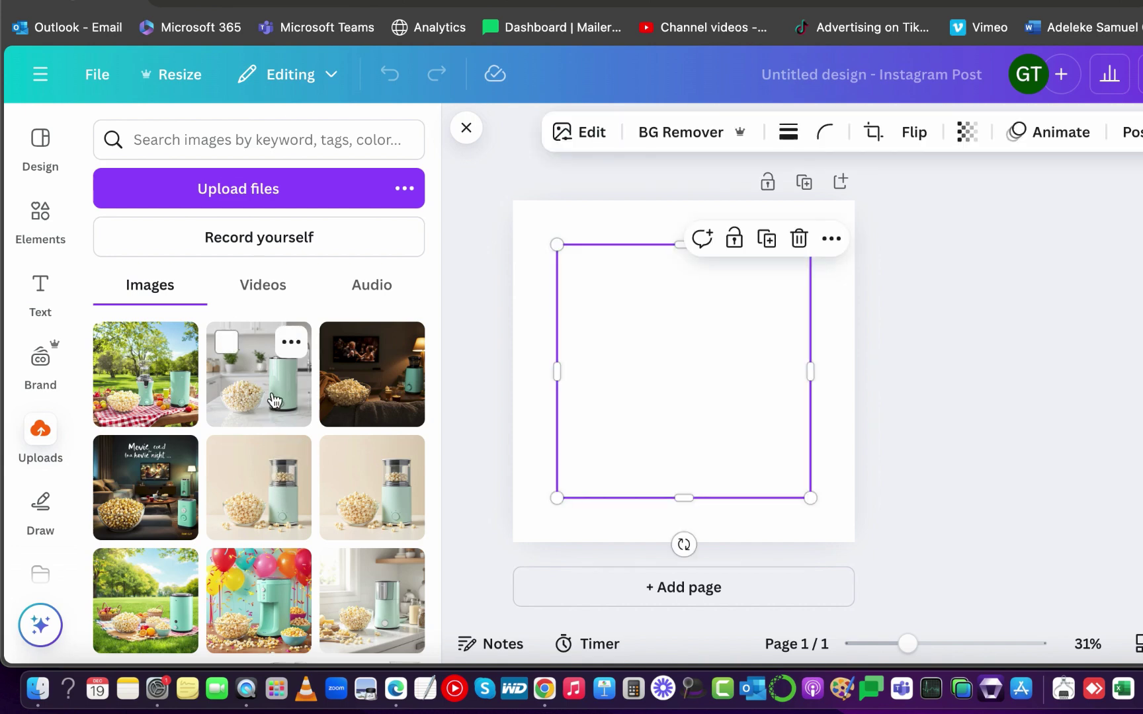
pyautogui.moveTo(651, 335); pyautogui.dragTo(607, 291)
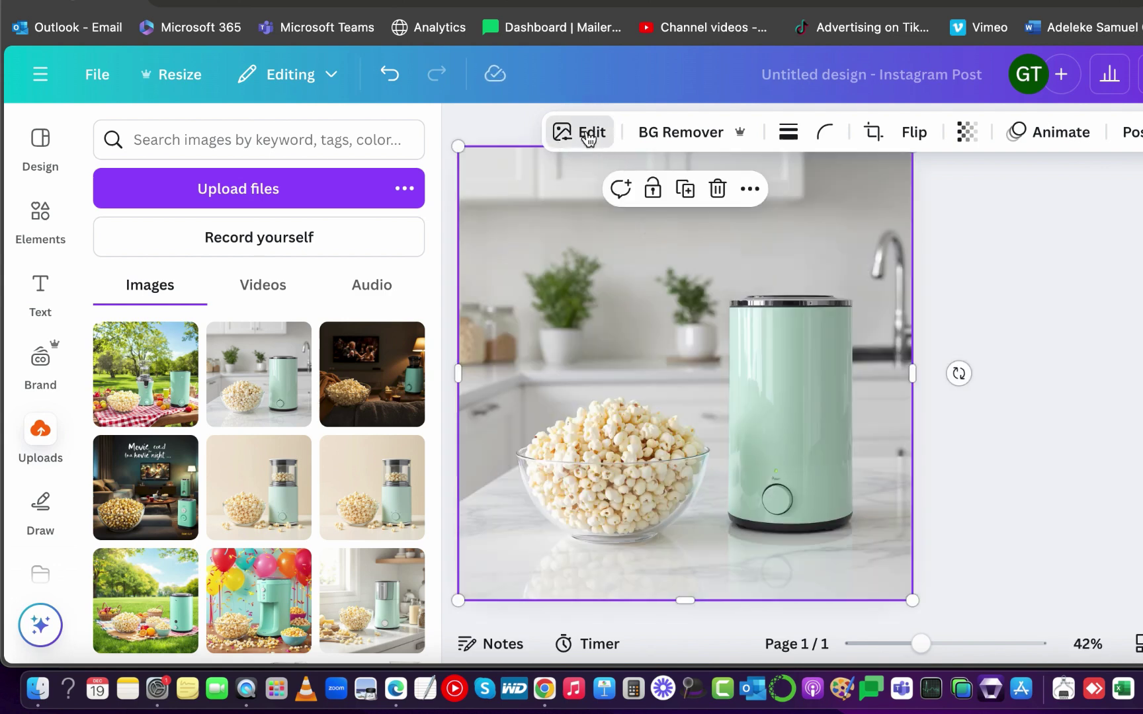
# - Separate the generated mint appliance from the kitchen image with Magic Grab and delete it
pyautogui.click(588, 136)
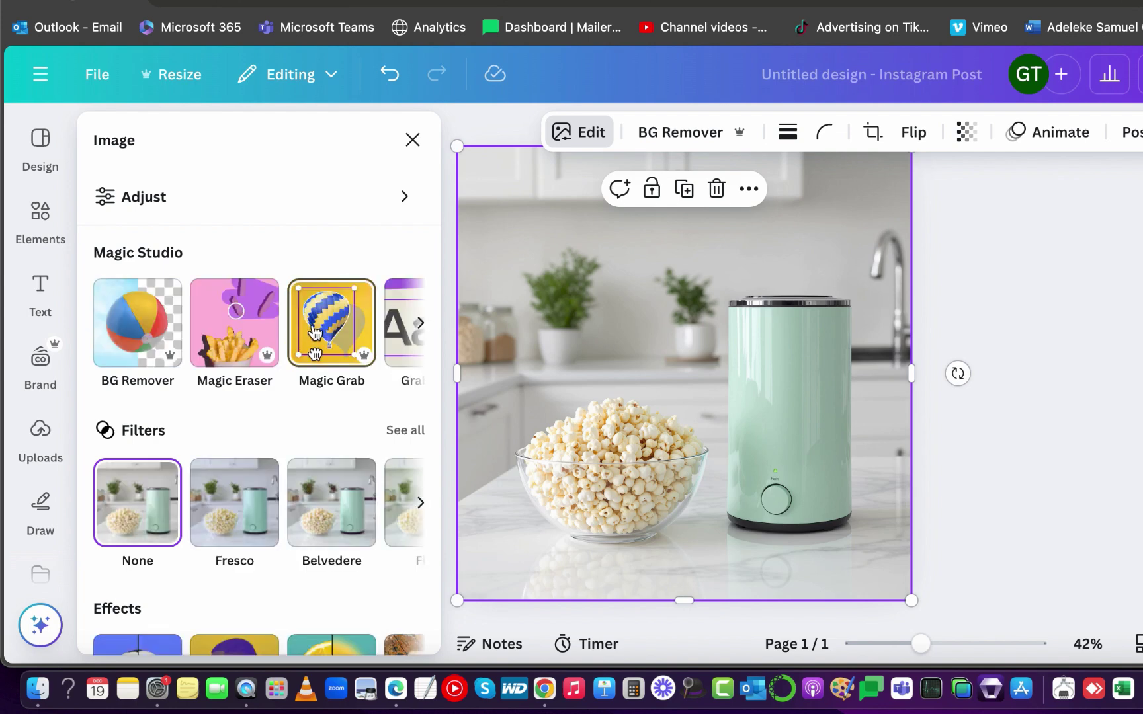
pyautogui.click(336, 306)
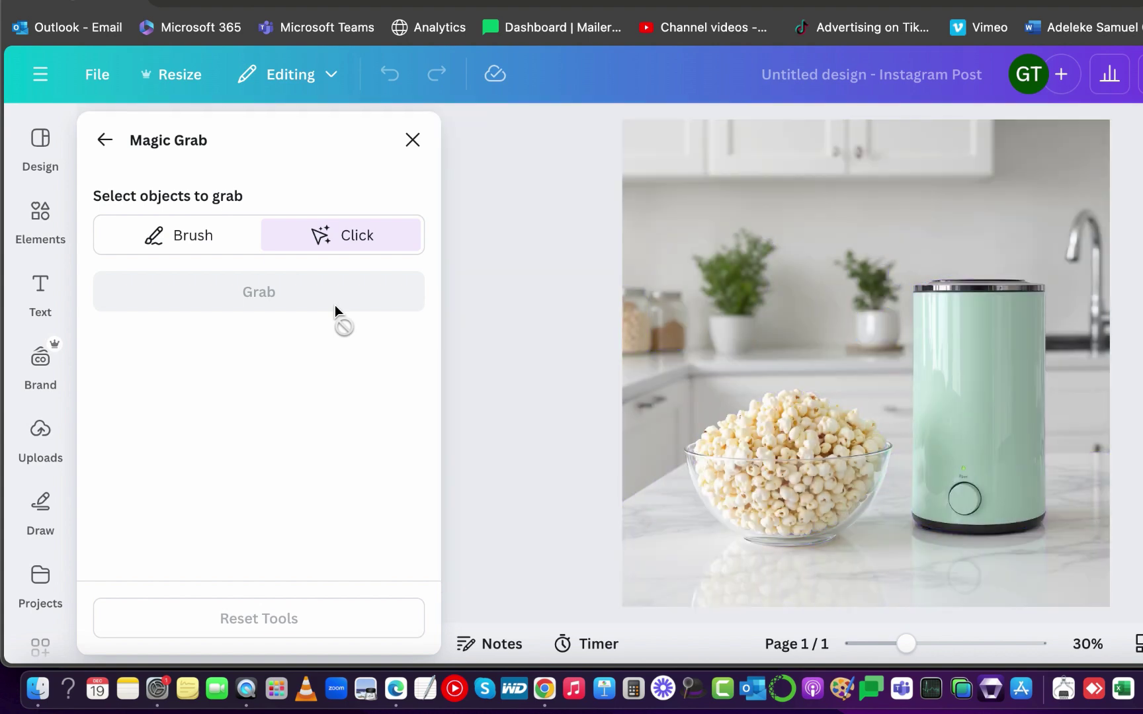
pyautogui.click(976, 360)
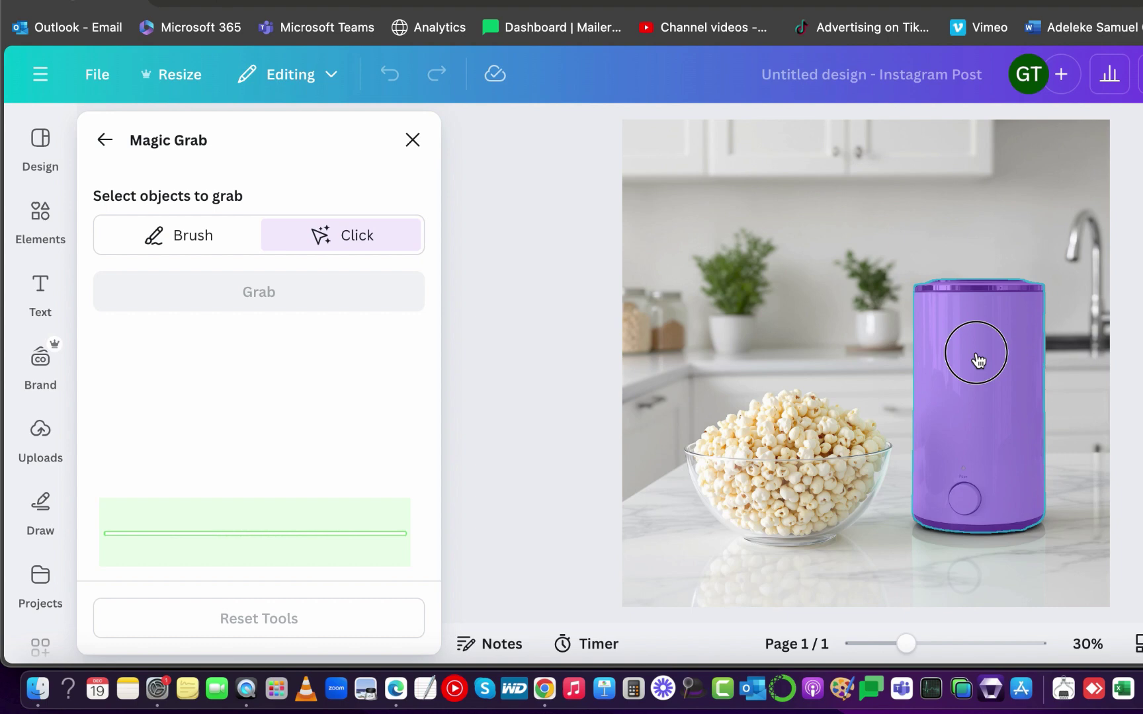
pyautogui.click(304, 298)
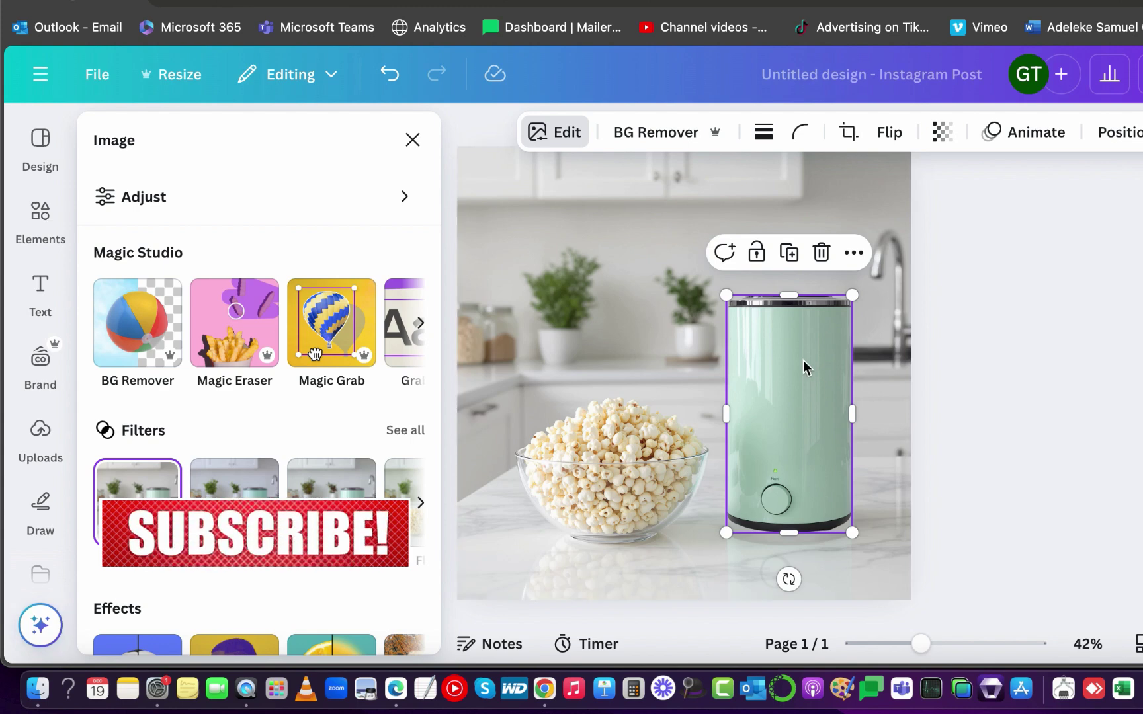
pyautogui.press('Delete')
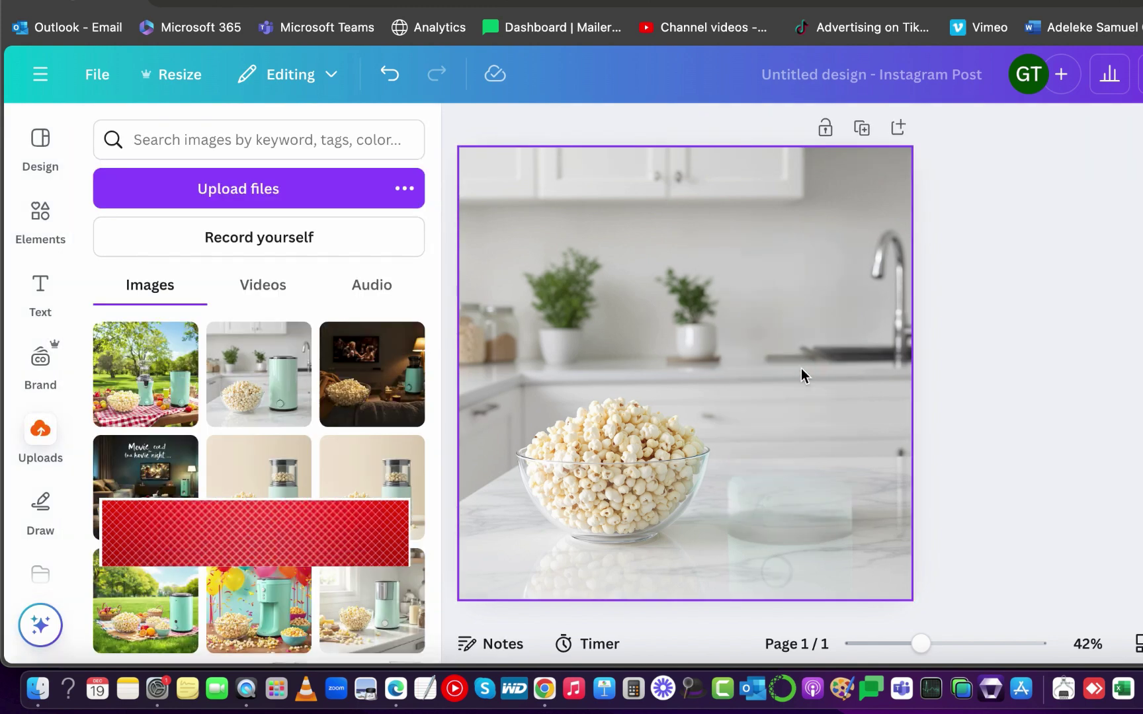
# - Add the uploaded photo of the mint popcorn maker without a bowl to the kitchen scene and remove its background
pyautogui.scroll(-2, 324, 476)
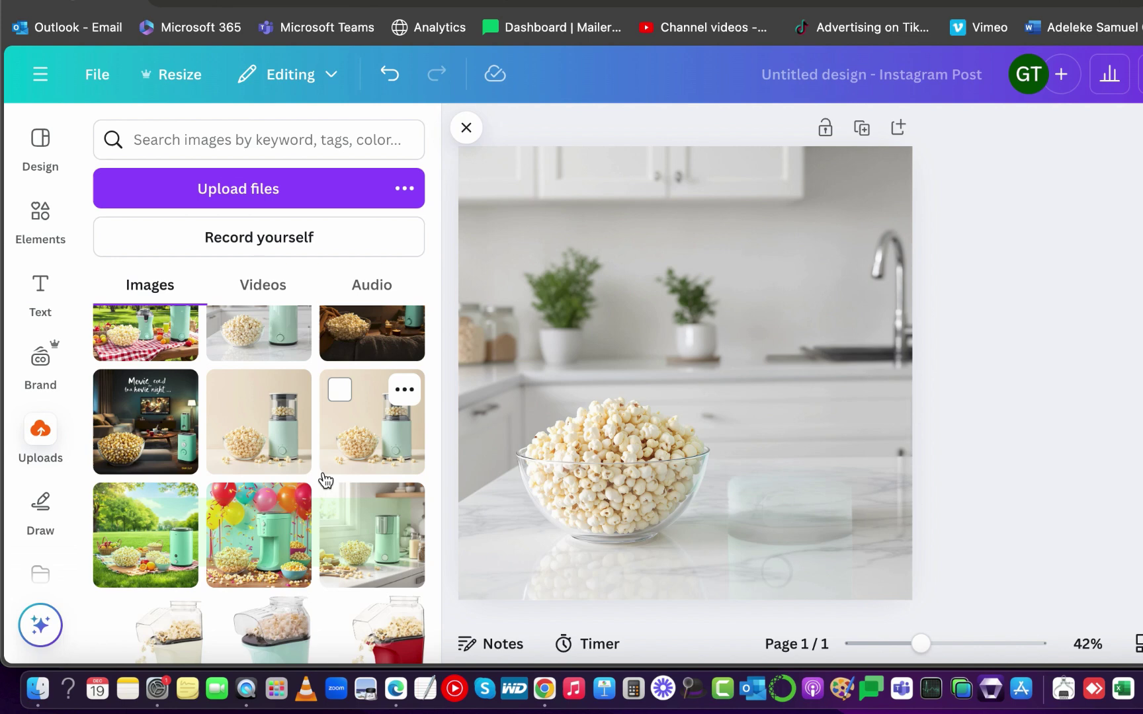
pyautogui.scroll(-2, 324, 509)
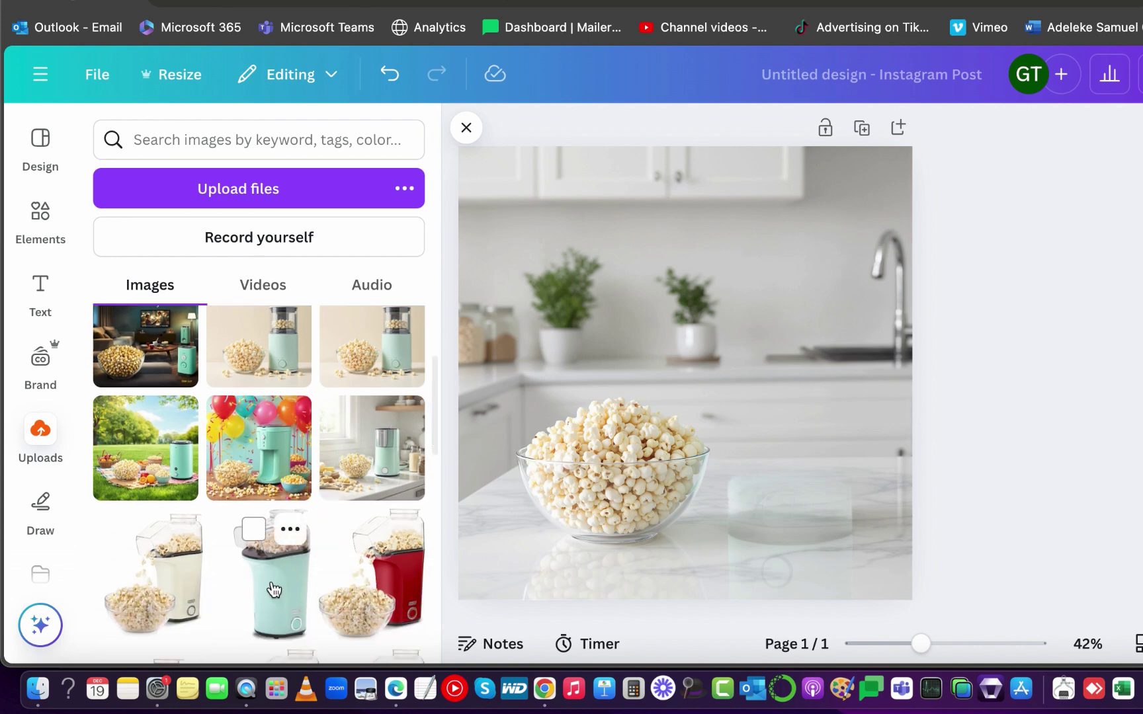
pyautogui.scroll(-3, 273, 586)
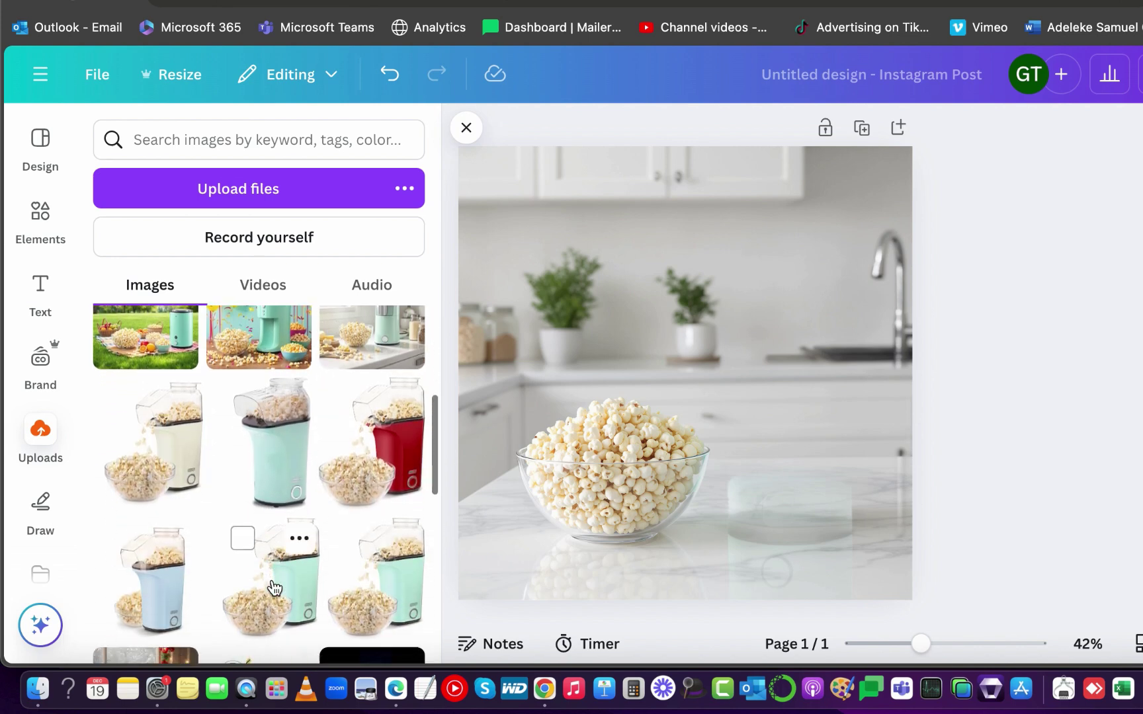
pyautogui.click(274, 586)
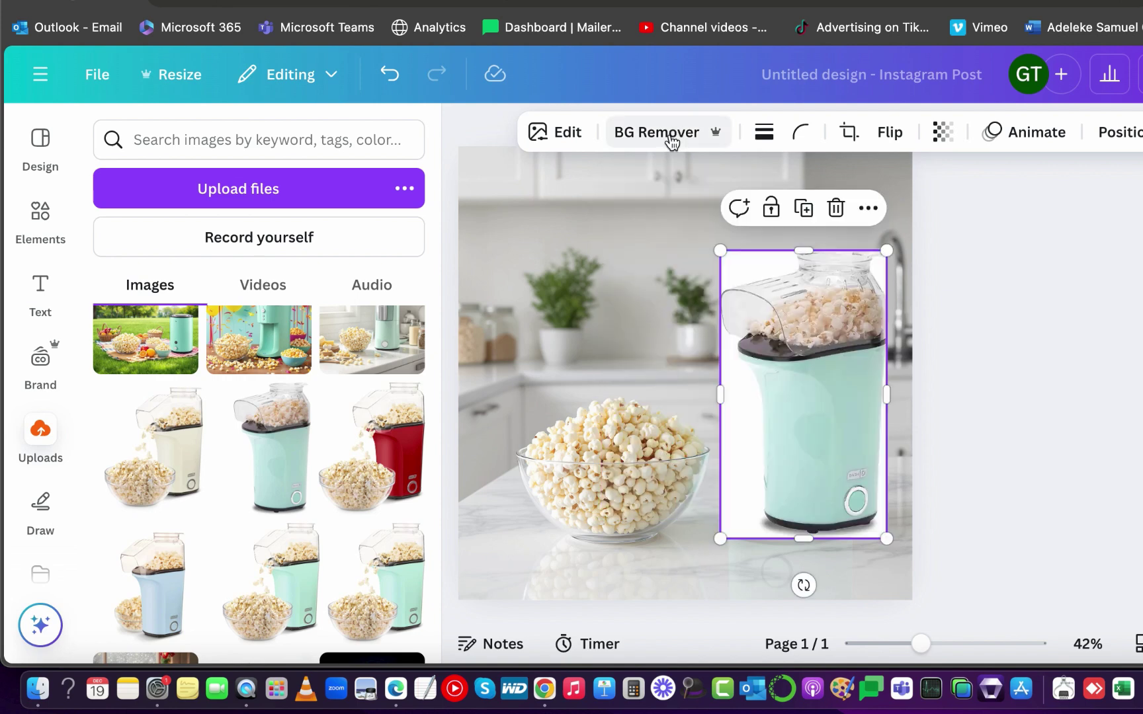
pyautogui.click(671, 138)
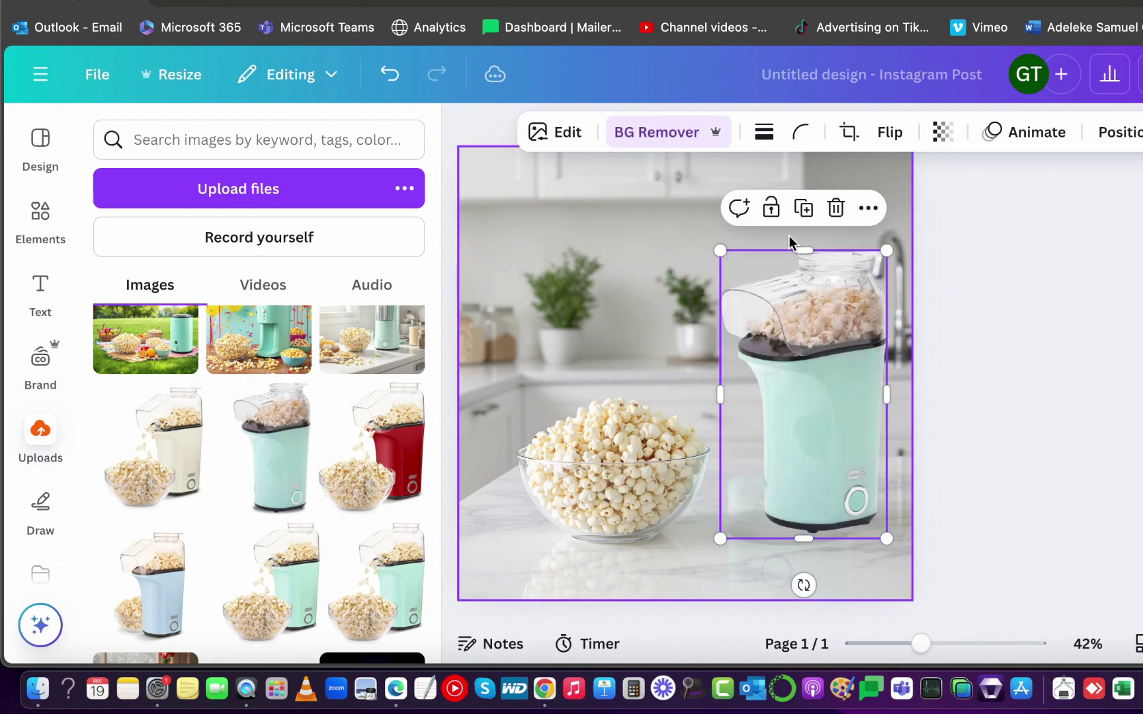
# - Enlarge the popcorn maker cutout so it stands prominently beside the popcorn bowl on the kitchen counter
pyautogui.moveTo(722, 247); pyautogui.dragTo(664, 198)
pyautogui.click(992, 329)
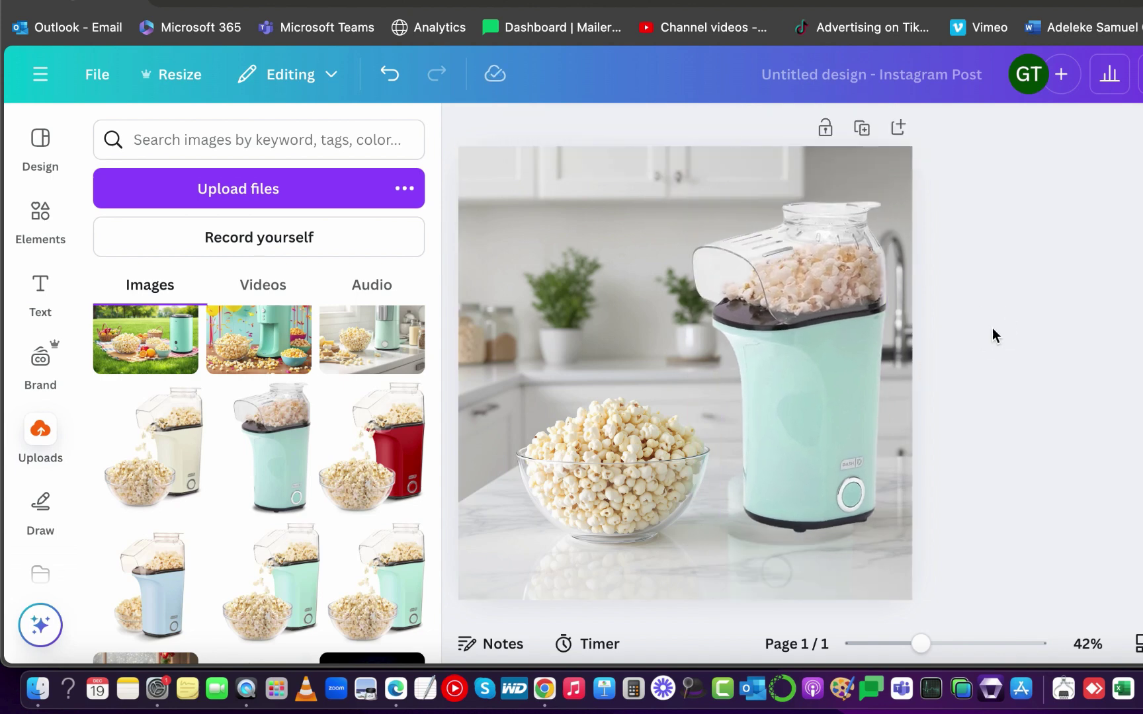
pyautogui.scroll(-1, 775, 362)
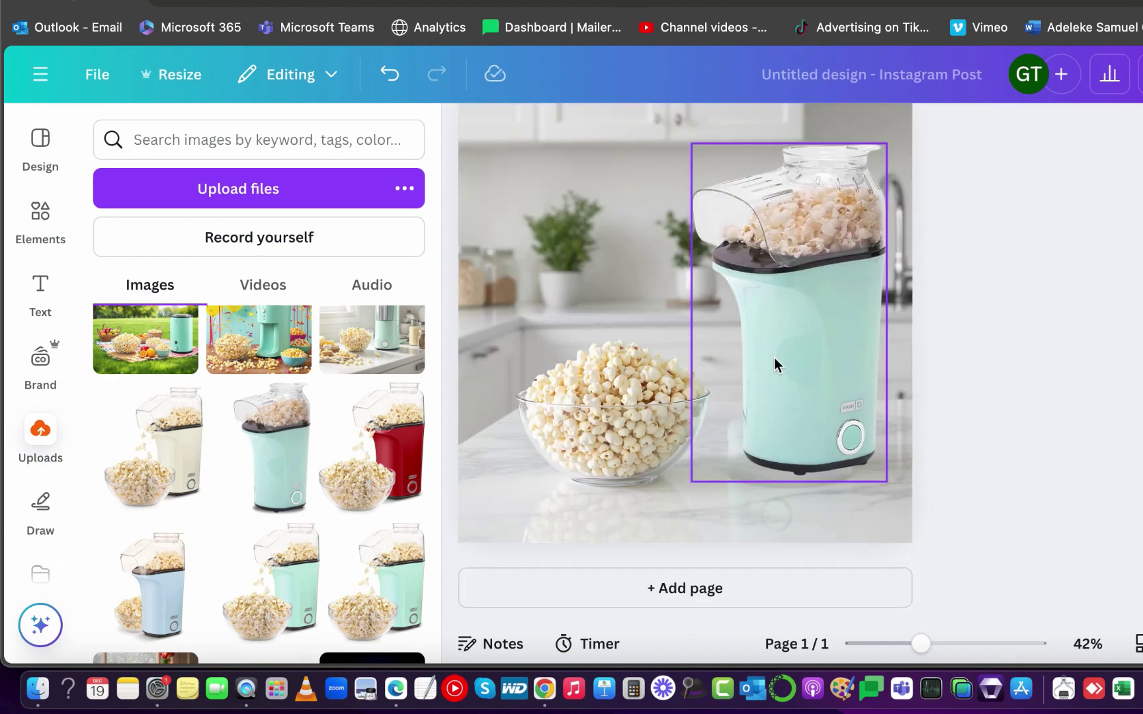
pyautogui.scroll(3, 775, 362)
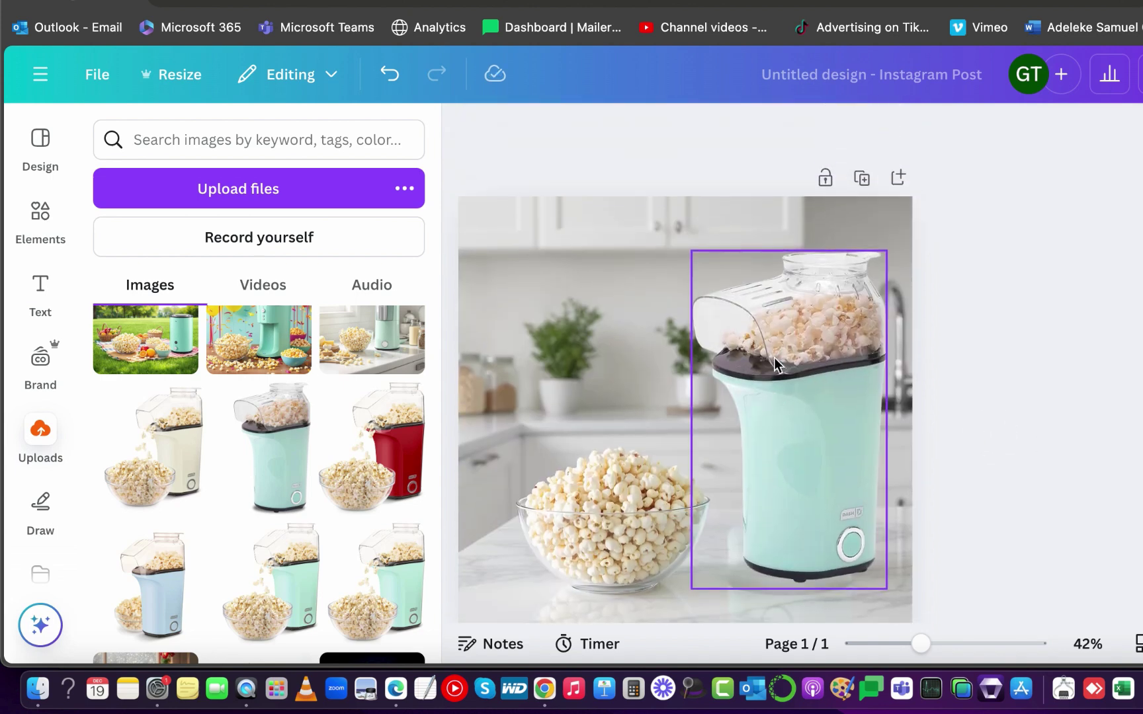
# - Add a second page and place the uploaded outdoor picnic image so it fills that page
pyautogui.click(897, 177)
pyautogui.scroll(5, 209, 382)
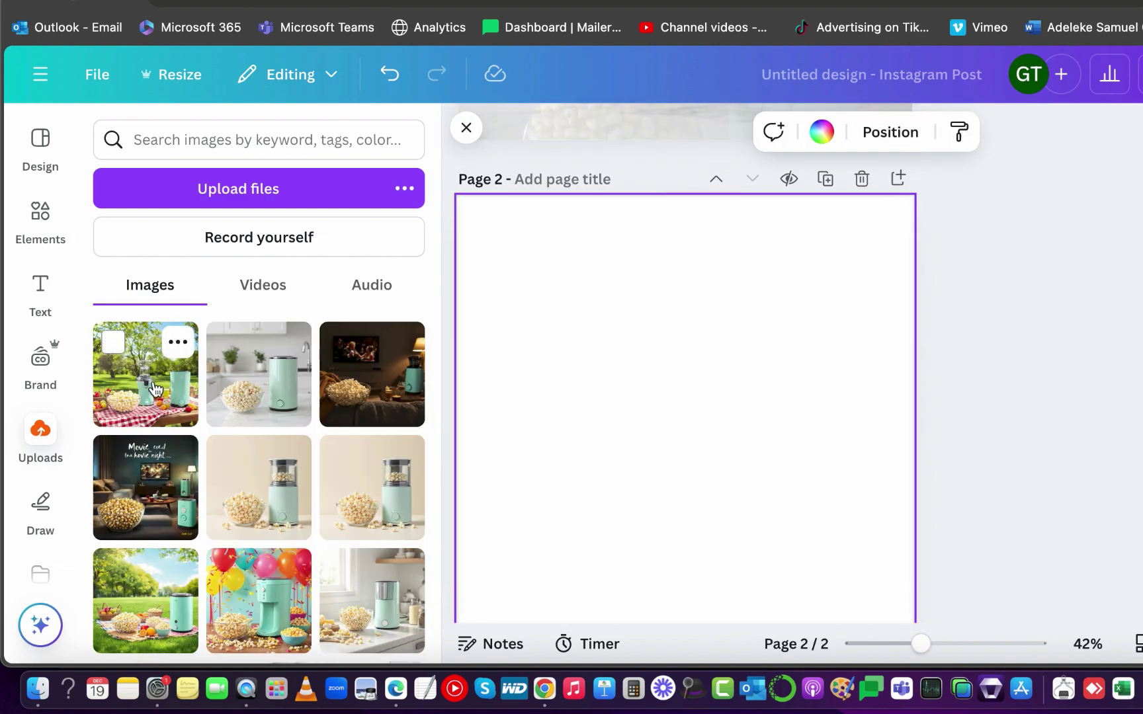
pyautogui.click(154, 388)
pyautogui.moveTo(729, 470); pyautogui.dragTo(673, 411)
pyautogui.scroll(-1, 748, 458)
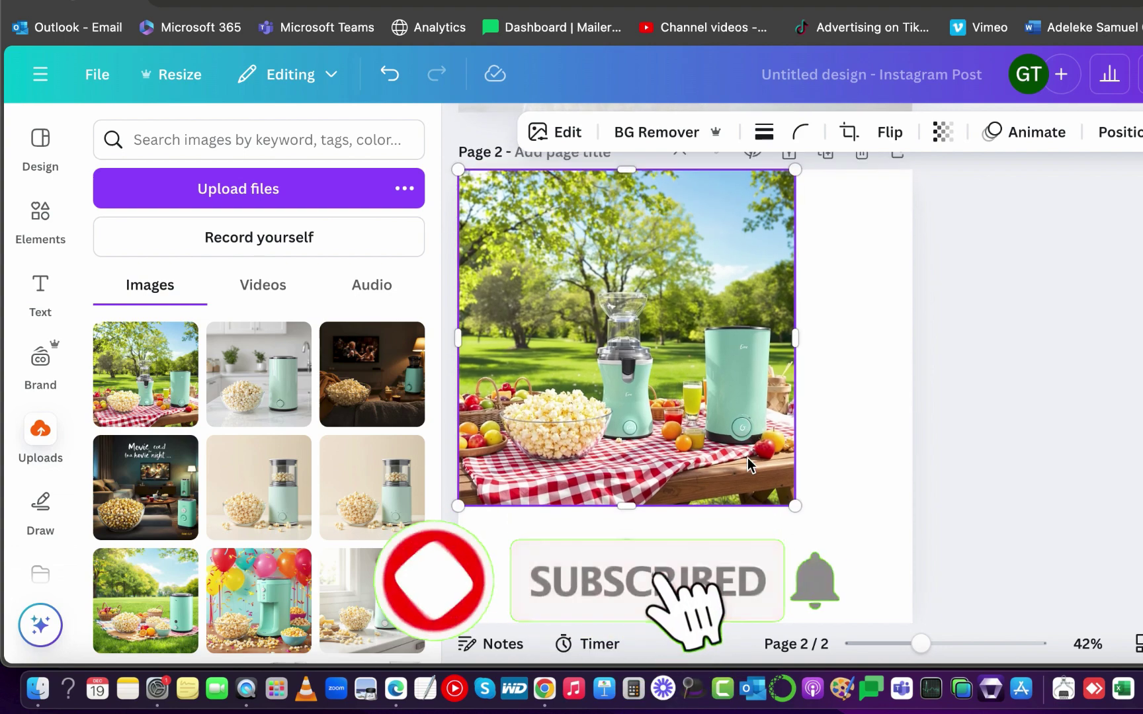
pyautogui.moveTo(795, 506); pyautogui.dragTo(911, 597)
# - Grab both generated mint appliances from the picnic image with Magic Grab and remove them from page 2
pyautogui.click(555, 132)
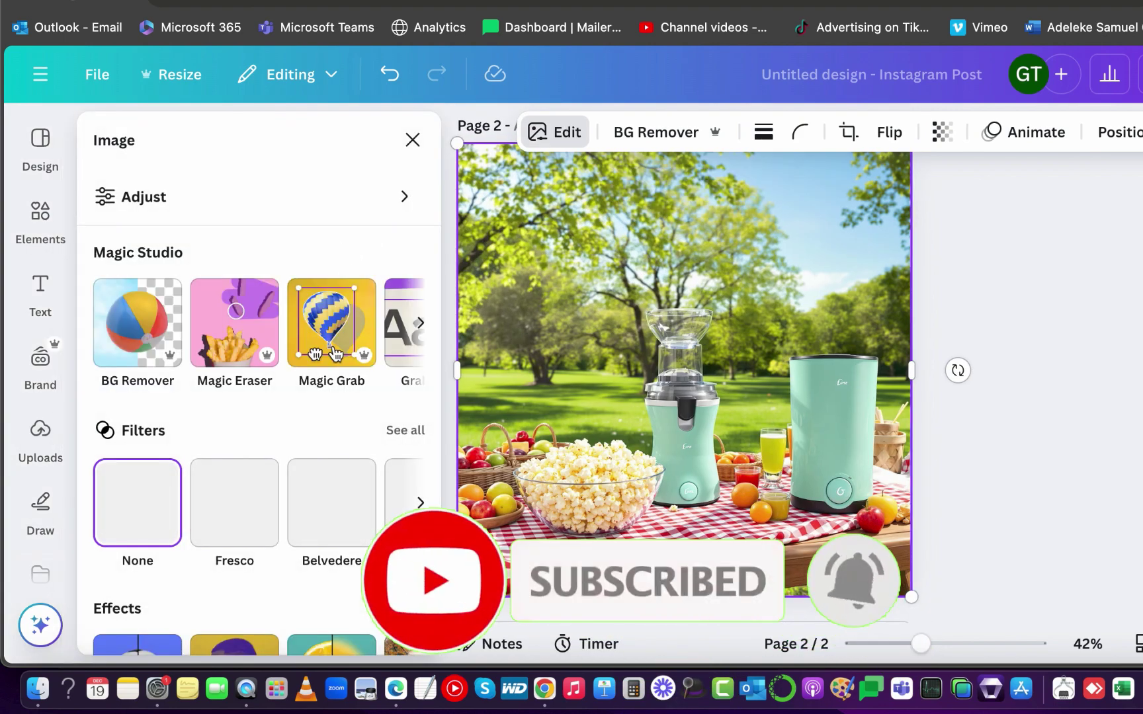
pyautogui.click(332, 323)
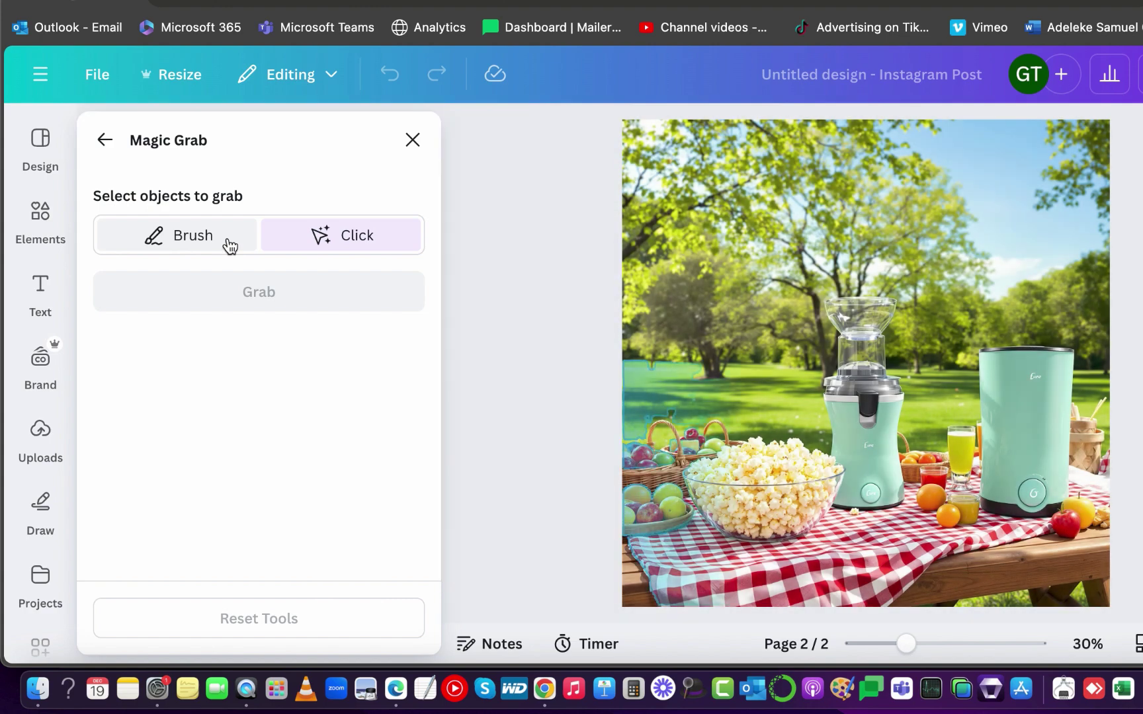
pyautogui.click(1042, 428)
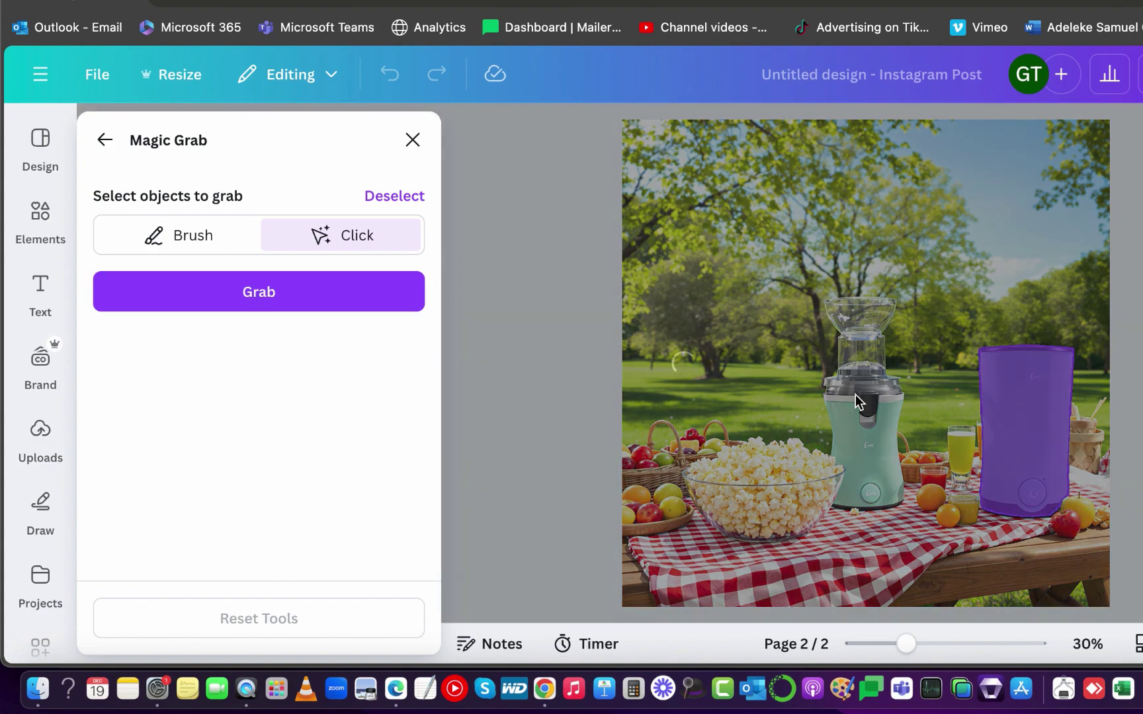
pyautogui.click(863, 392)
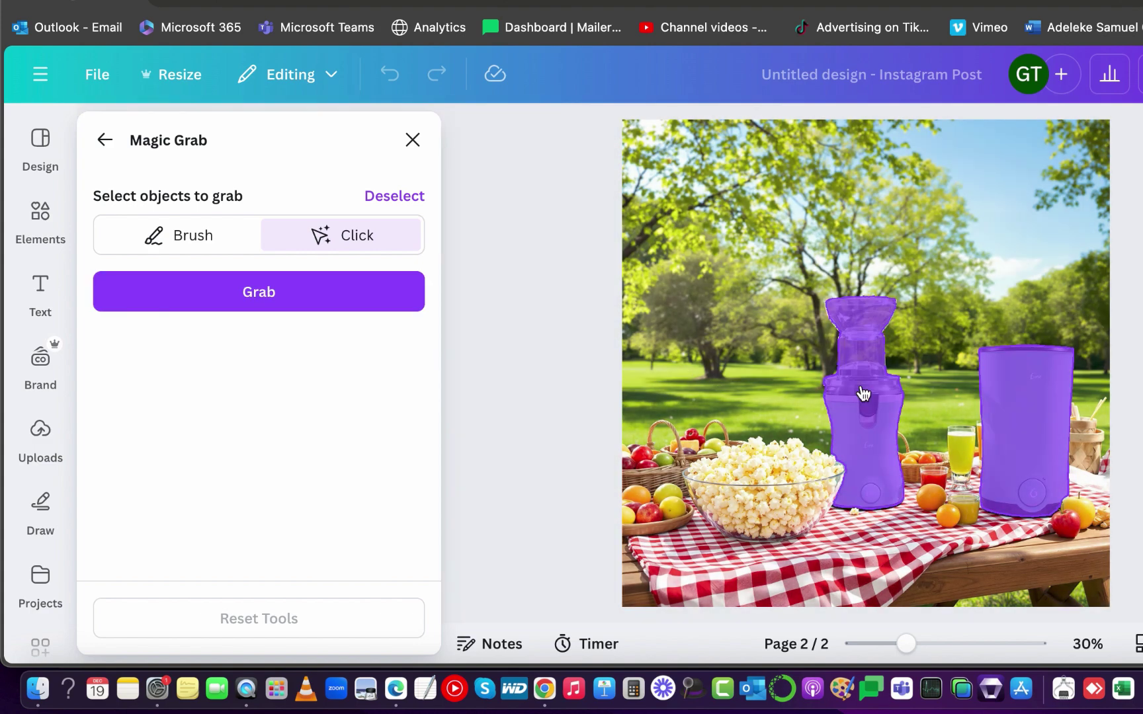
pyautogui.click(370, 297)
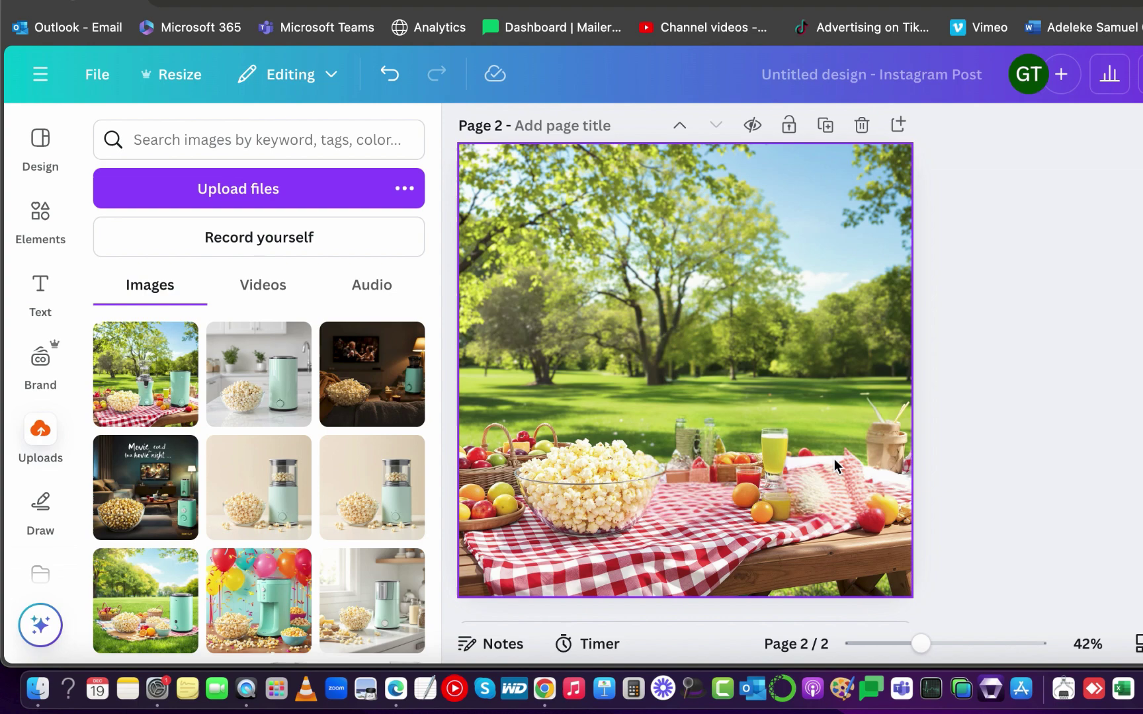
# - Copy the mint popcorn maker cutout from page 1 onto the picnic scene on page 2, scaled down slightly and shifted toward the popcorn bowl
pyautogui.scroll(5, 731, 357)
pyautogui.click(731, 357)
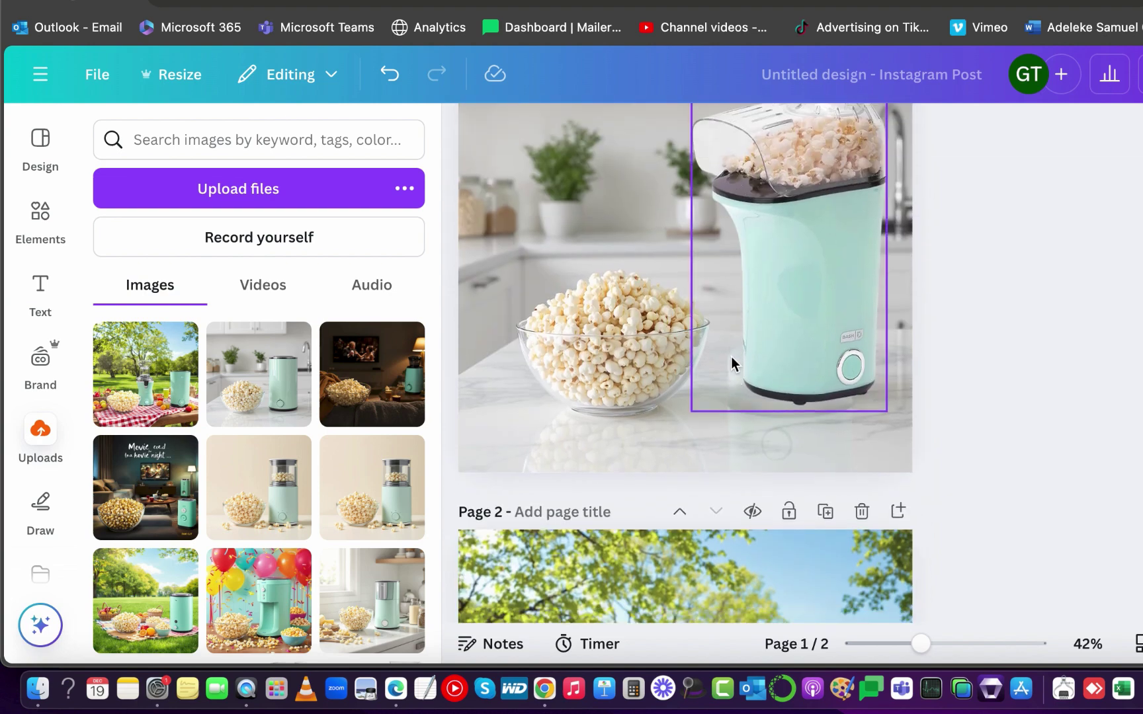
pyautogui.rightClick(732, 356)
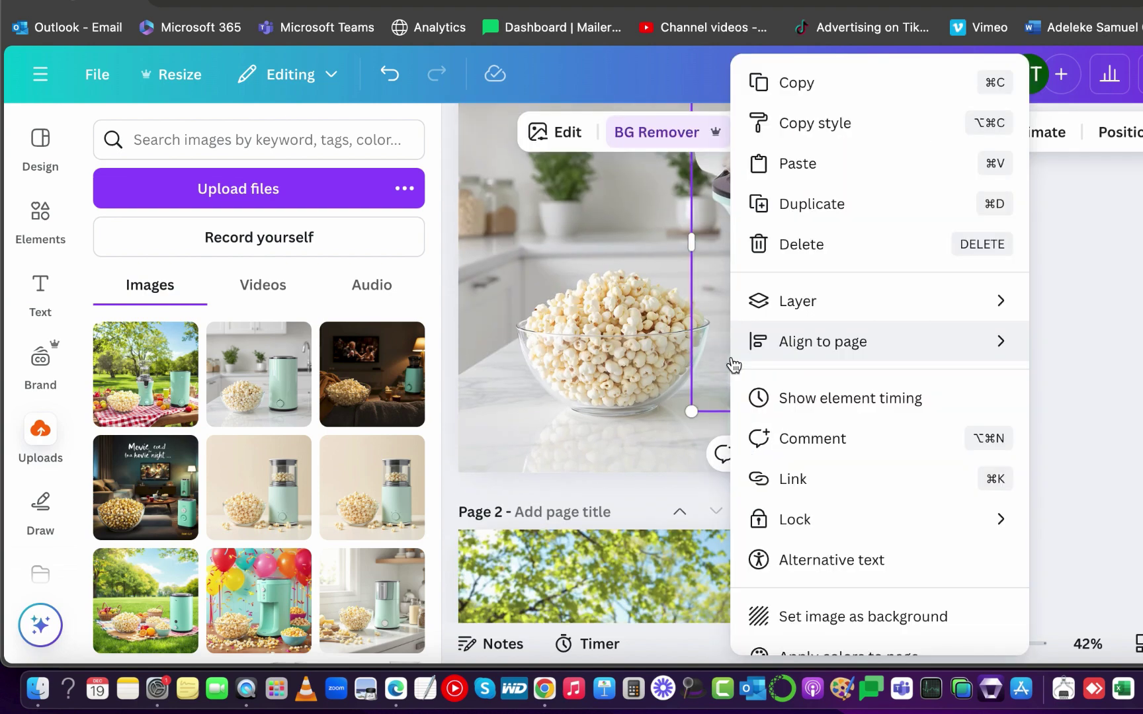
pyautogui.click(817, 82)
pyautogui.scroll(-5, 821, 367)
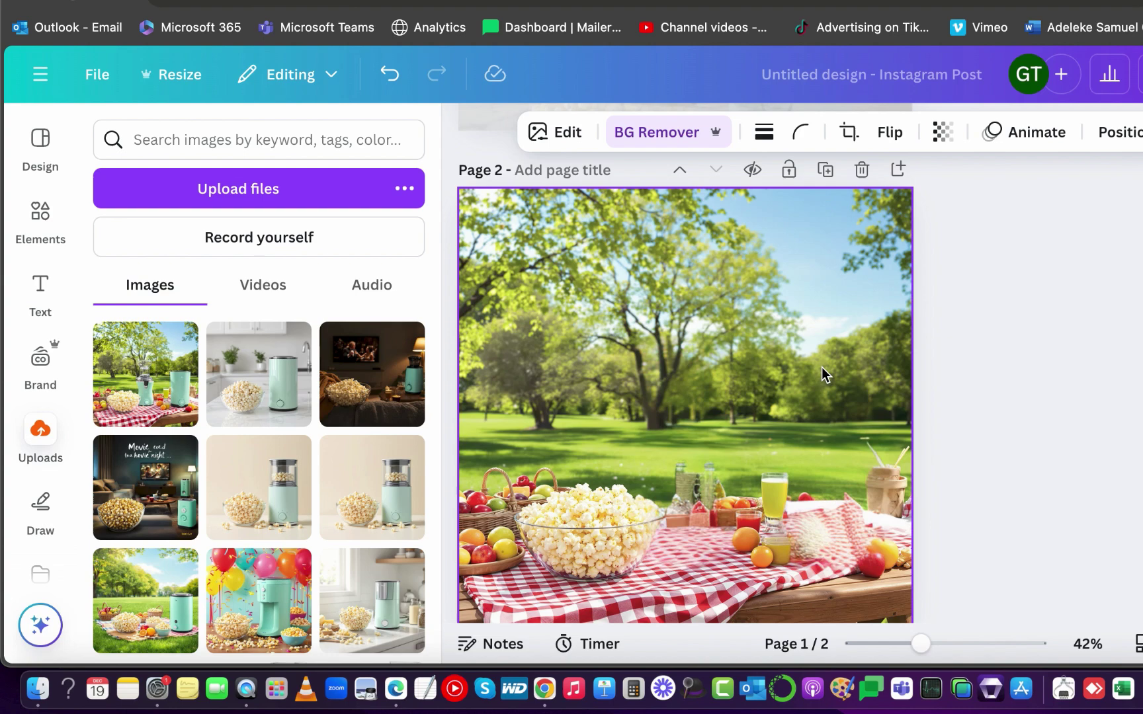
pyautogui.press('super+v')
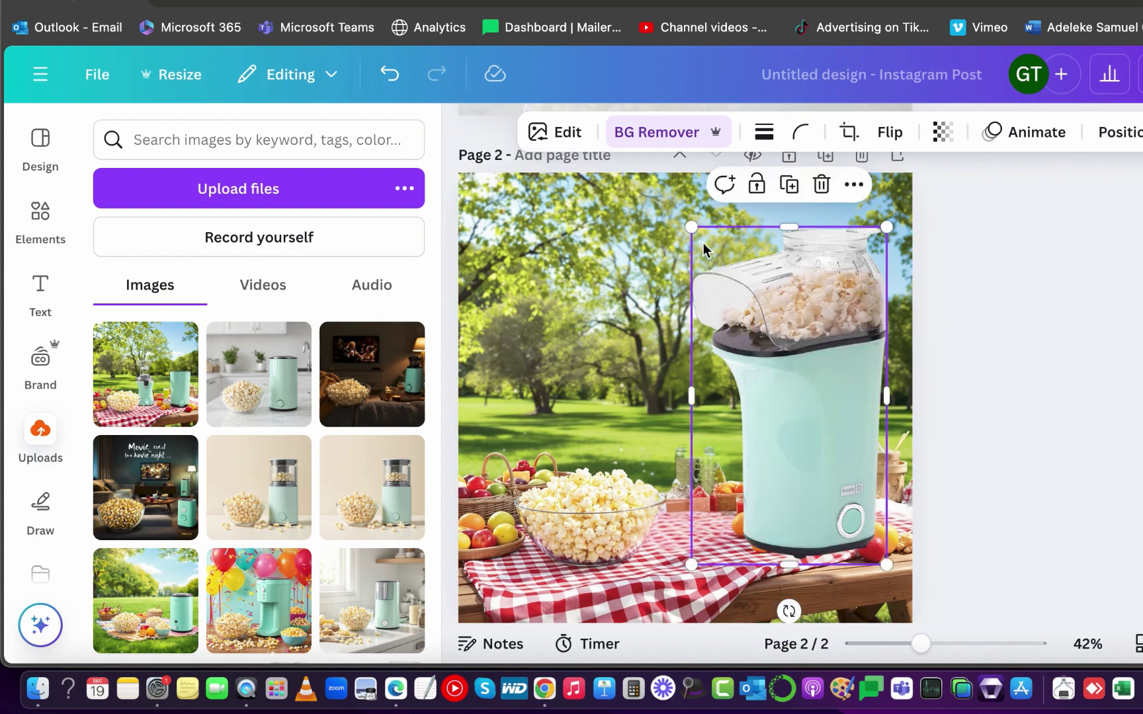
pyautogui.moveTo(690, 228); pyautogui.dragTo(718, 273)
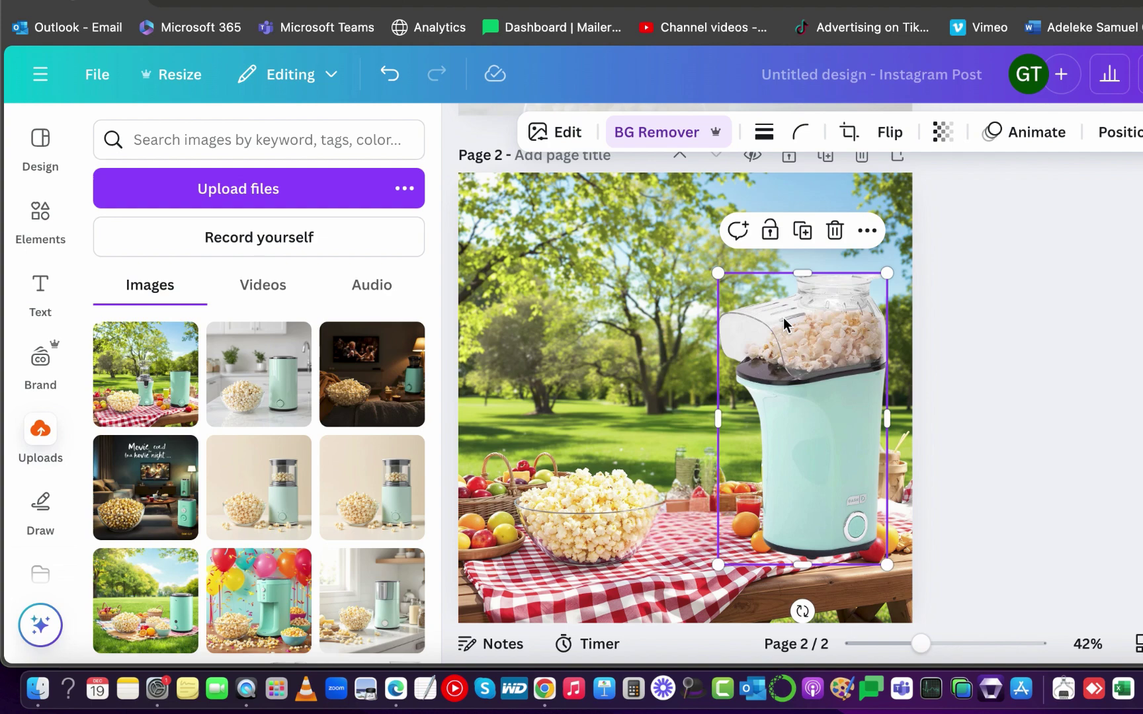
pyautogui.moveTo(812, 370); pyautogui.dragTo(797, 369)
pyautogui.press('super+z')
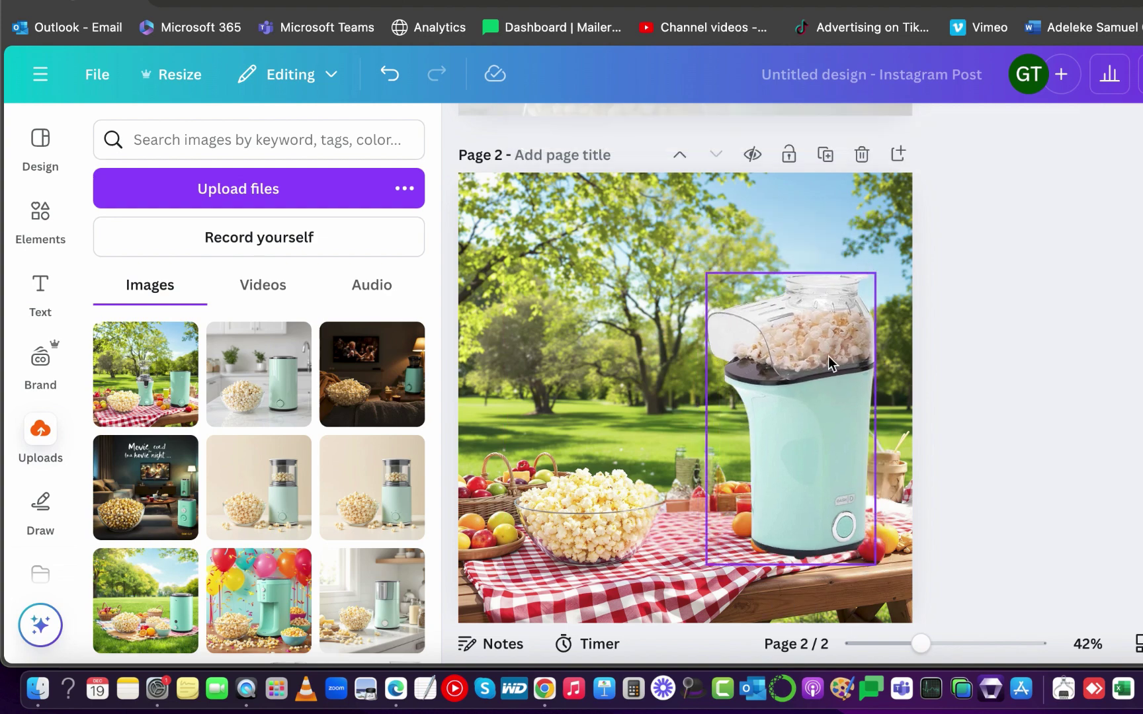
# - Replace the mint popcorn maker on page 2 with the uploaded red one with bowl, background removed, and position it on the picnic table
pyautogui.scroll(-3, 327, 477)
pyautogui.scroll(-3, 330, 479)
pyautogui.click(755, 446)
pyautogui.press('Delete')
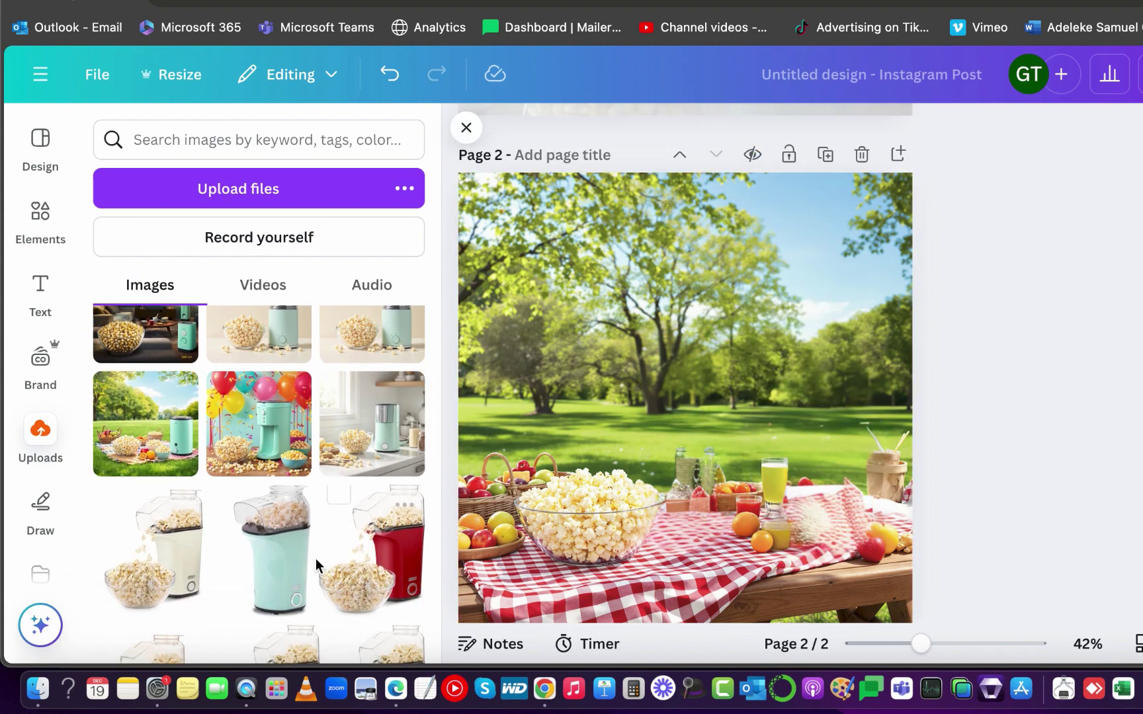
pyautogui.scroll(-2, 334, 503)
pyautogui.click(355, 504)
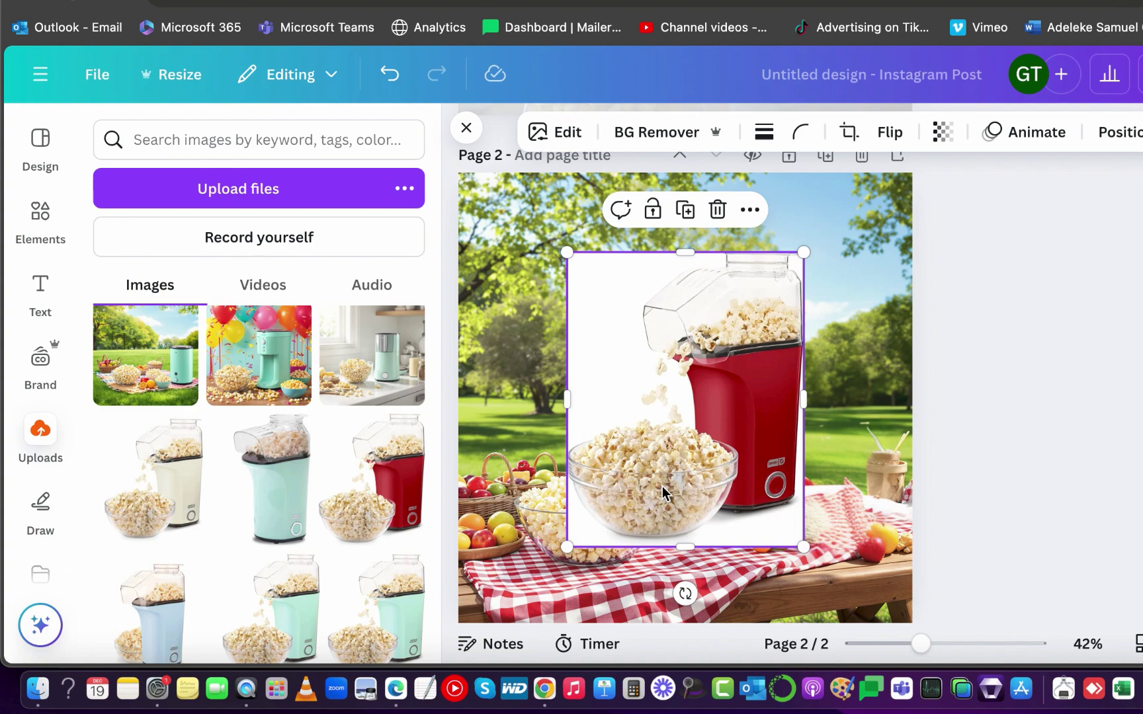
pyautogui.moveTo(665, 420); pyautogui.dragTo(734, 420)
pyautogui.click(1045, 476)
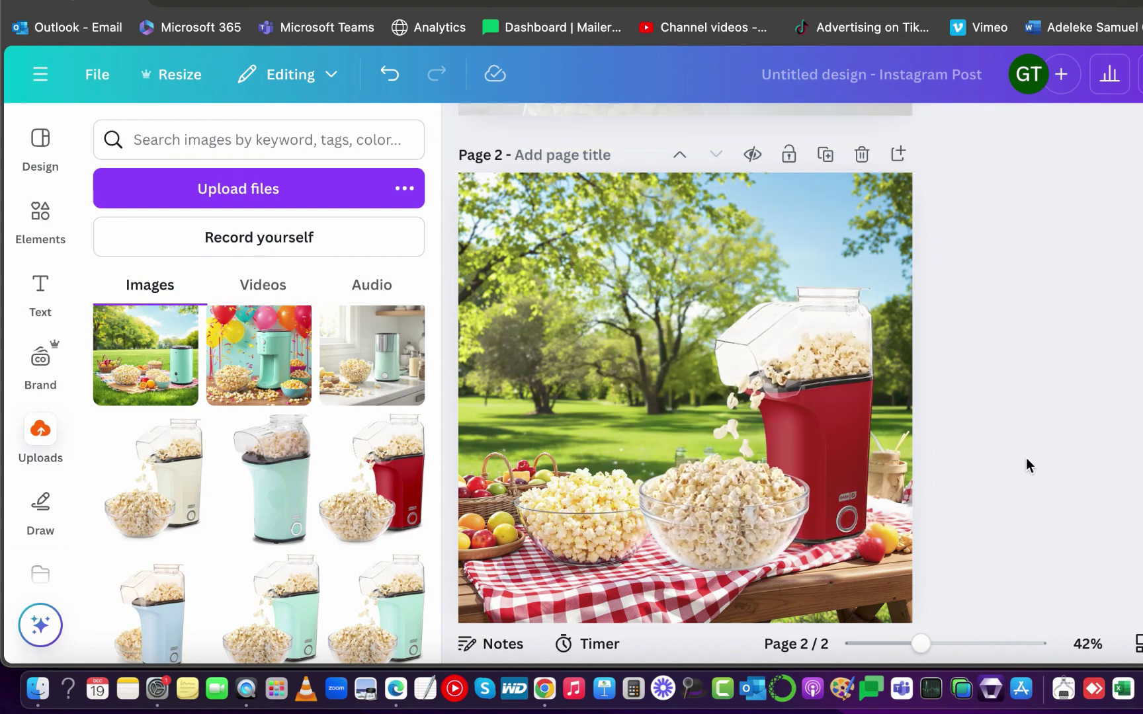
# - Preview the page 2 picnic composition with the red popcorn maker in full screen, and return to the editor
pyautogui.scroll(-1, 1025, 459)
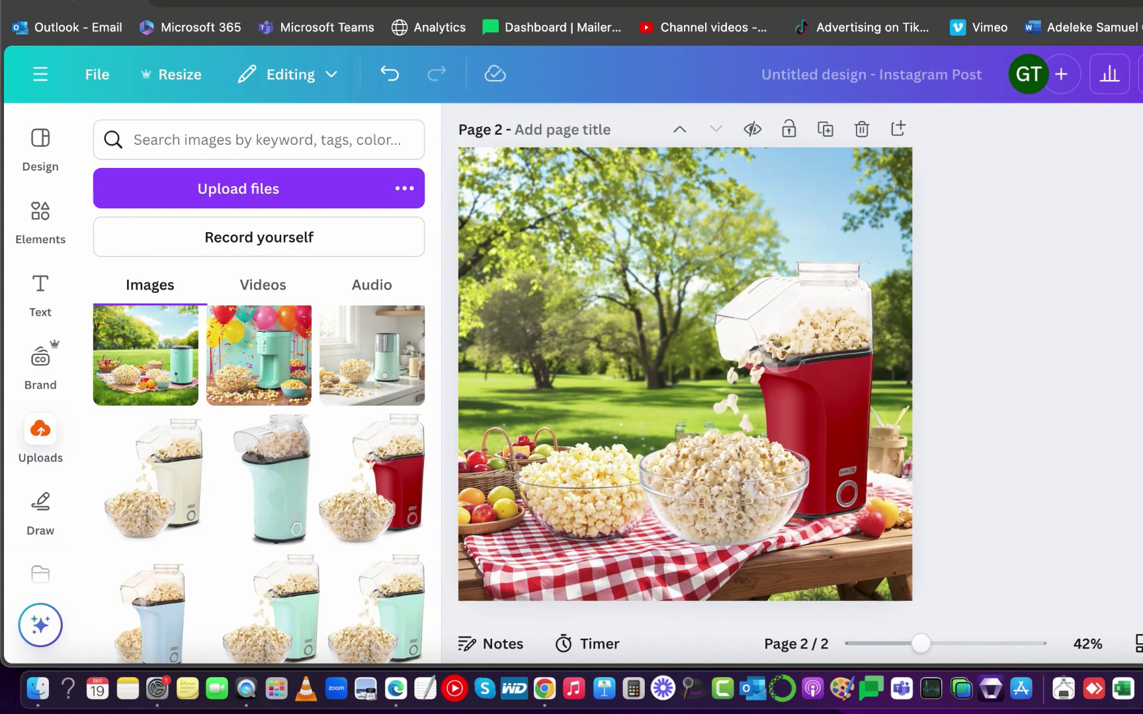
pyautogui.press('super+alt+p')
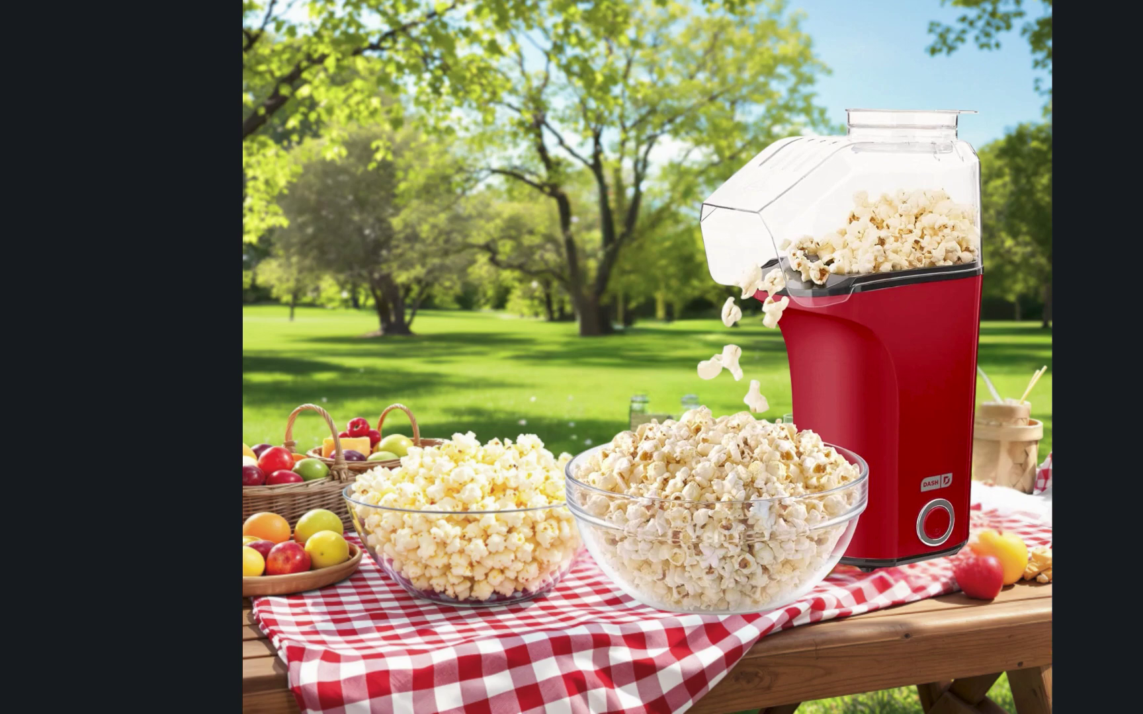
pyautogui.press('Escape')
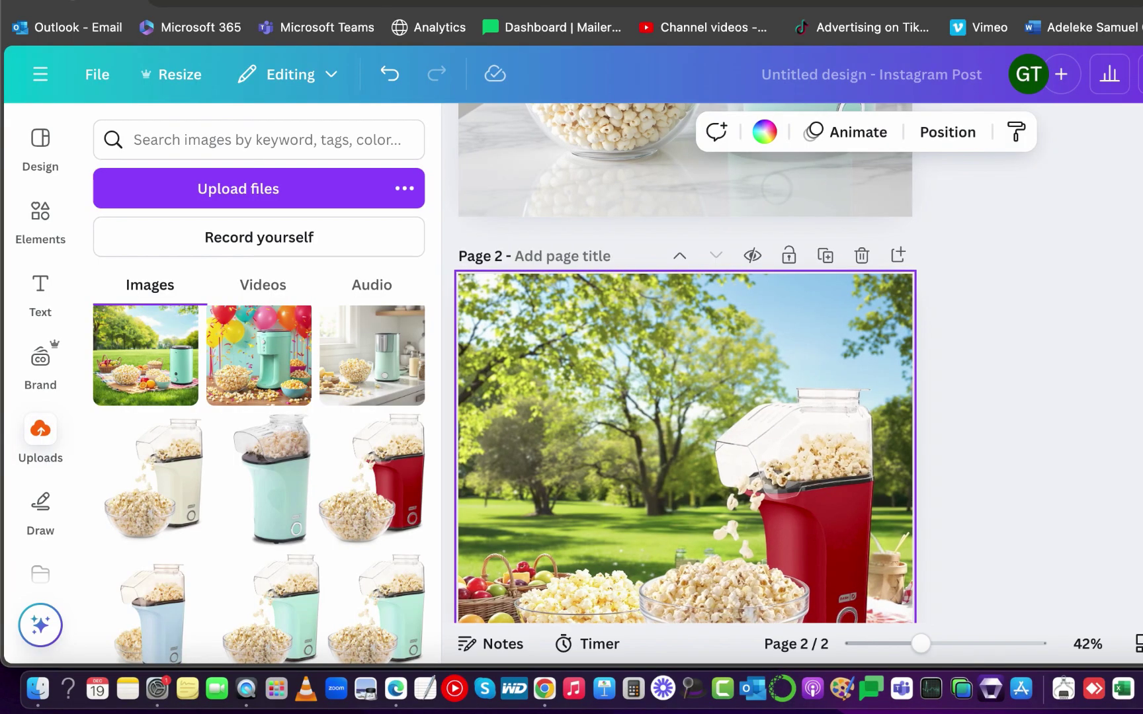
pyautogui.press('Escape')
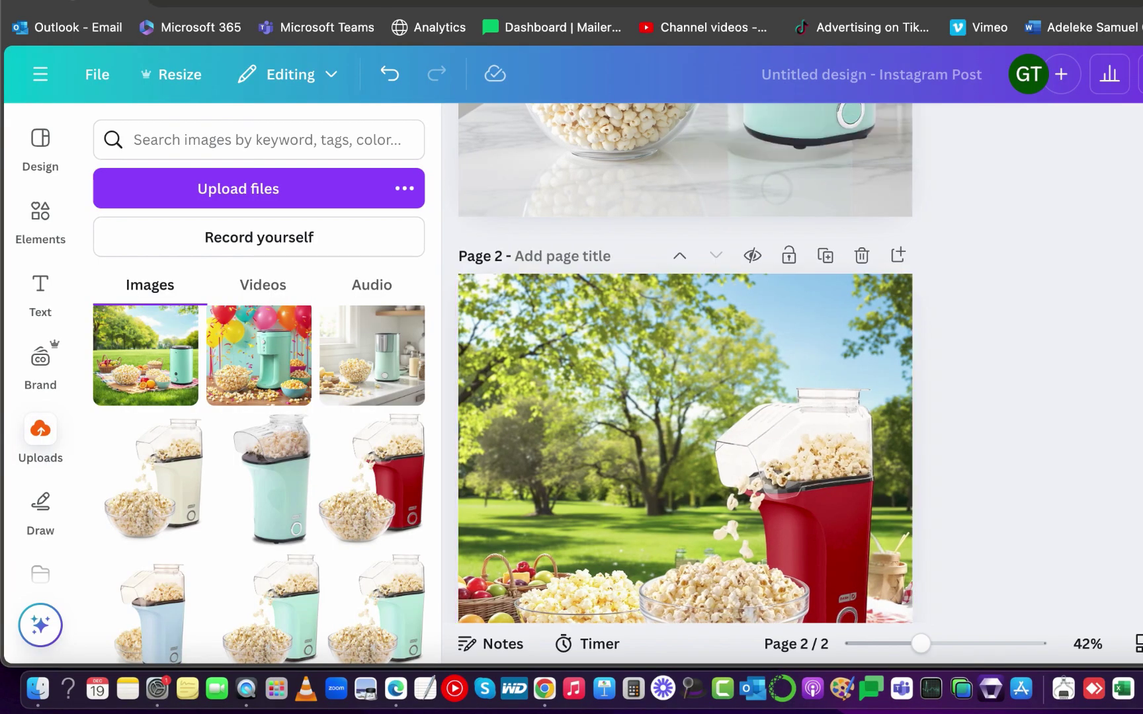
# - Insert a blank page after page 1 and place the uploaded kitchen image with the generated mint appliance so it fills the page
pyautogui.scroll(5, 1113, 314)
pyautogui.press('super+Return')
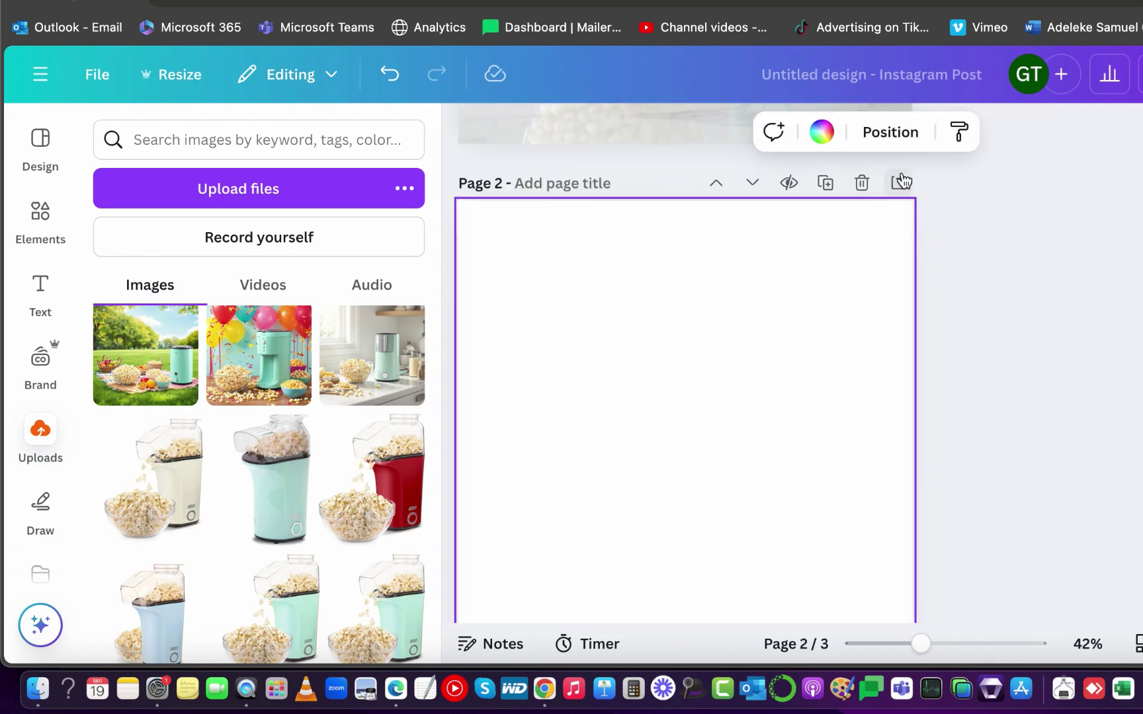
pyautogui.scroll(4, 256, 477)
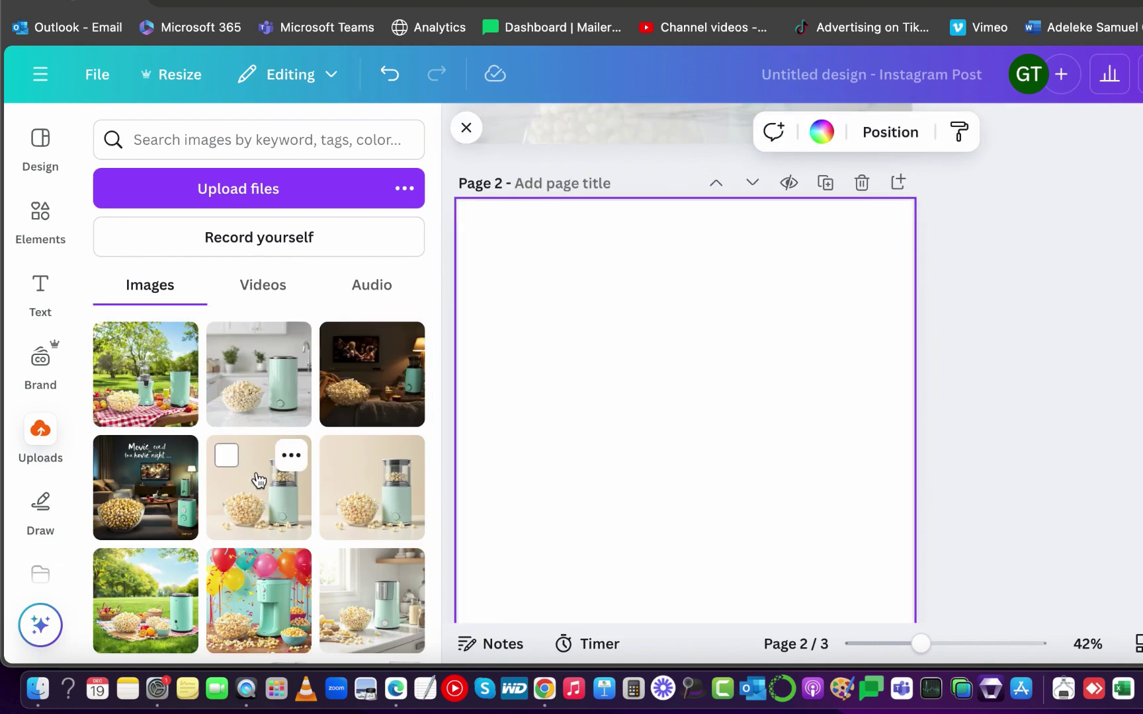
pyautogui.click(258, 375)
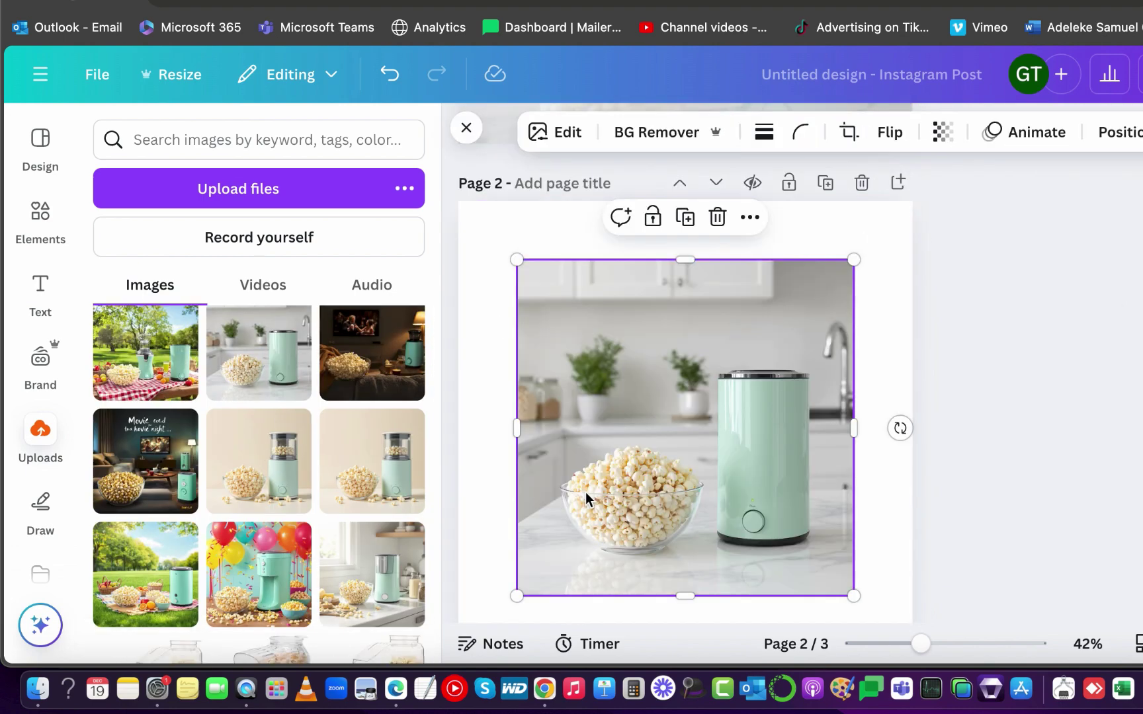
pyautogui.moveTo(753, 428); pyautogui.dragTo(686, 370)
# - Copy the mint popcorn maker cutout from page 1 to page 2 and position it so it covers the generated appliance
pyautogui.scroll(10, 715, 436)
pyautogui.click(793, 426)
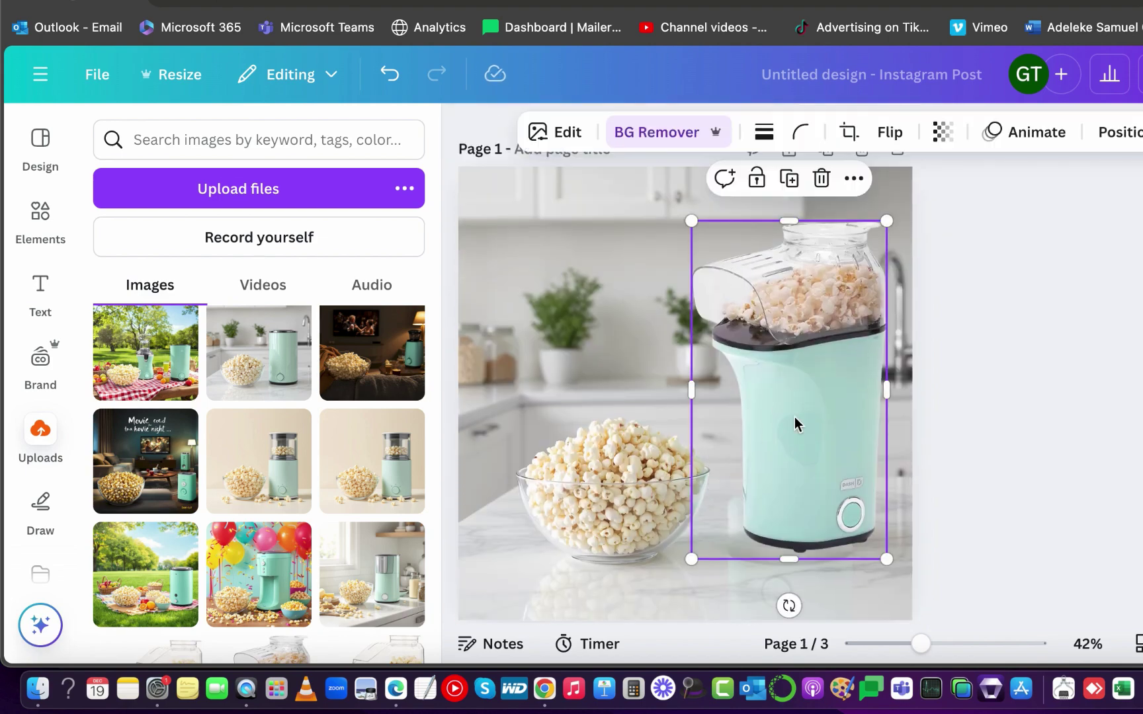
pyautogui.rightClick(793, 425)
pyautogui.click(868, 96)
pyautogui.scroll(-10, 1003, 378)
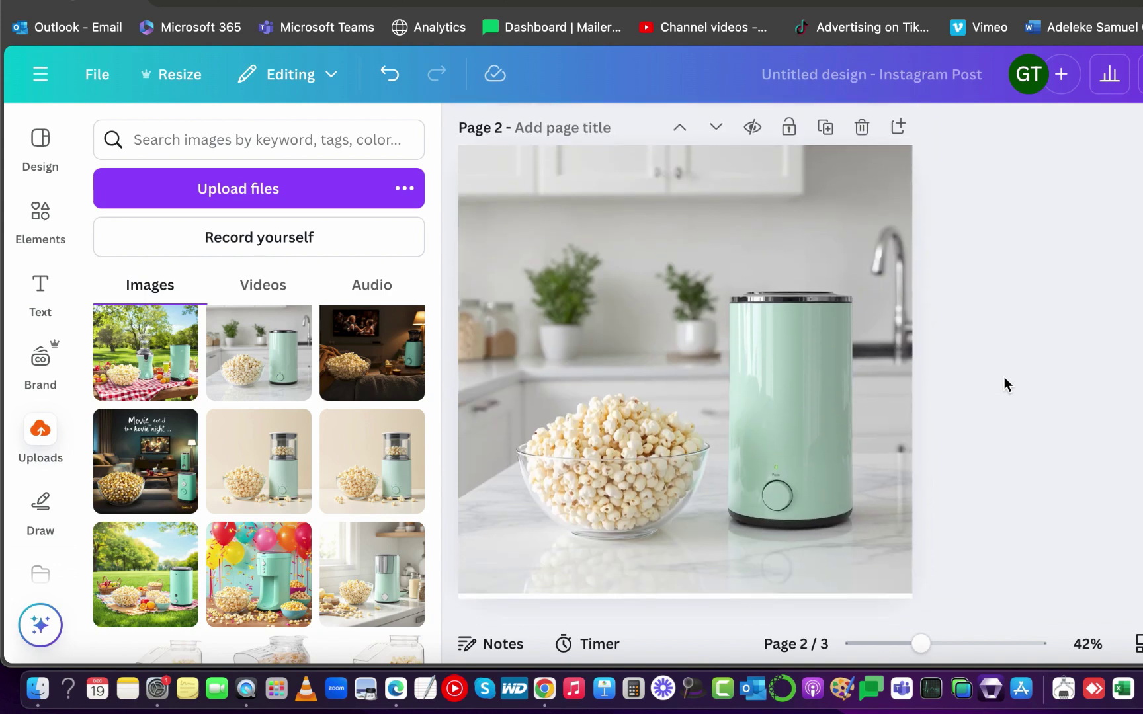
pyautogui.press('super+v')
pyautogui.moveTo(814, 392); pyautogui.dragTo(796, 394)
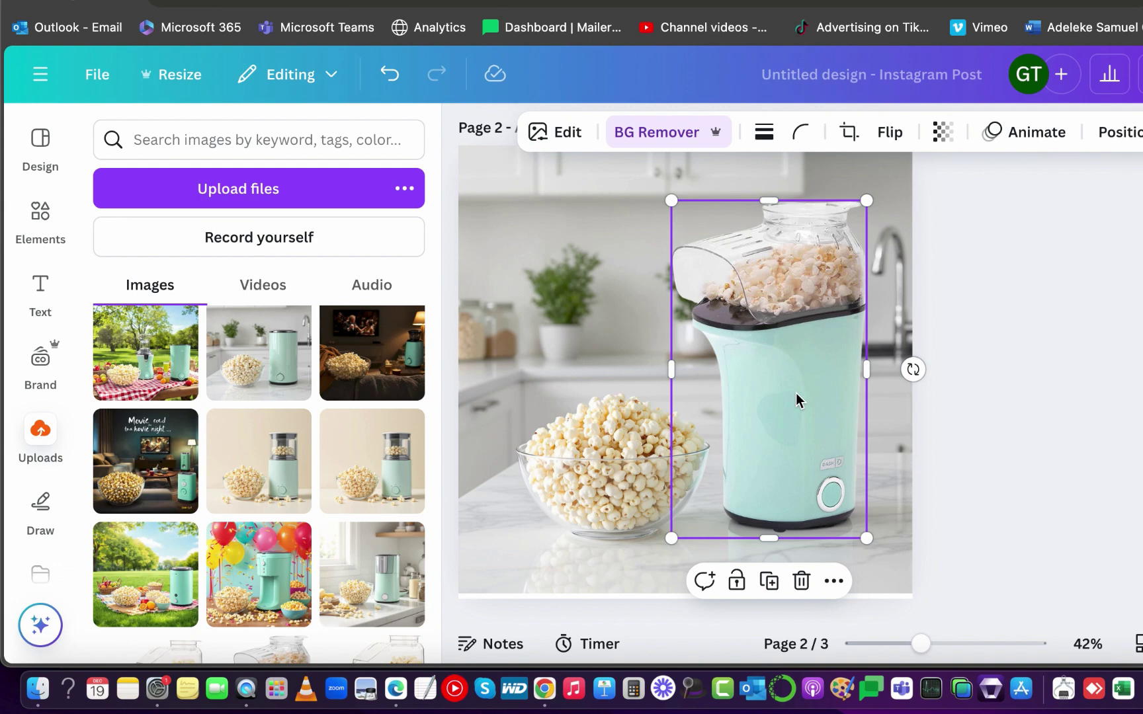
pyautogui.click(1082, 457)
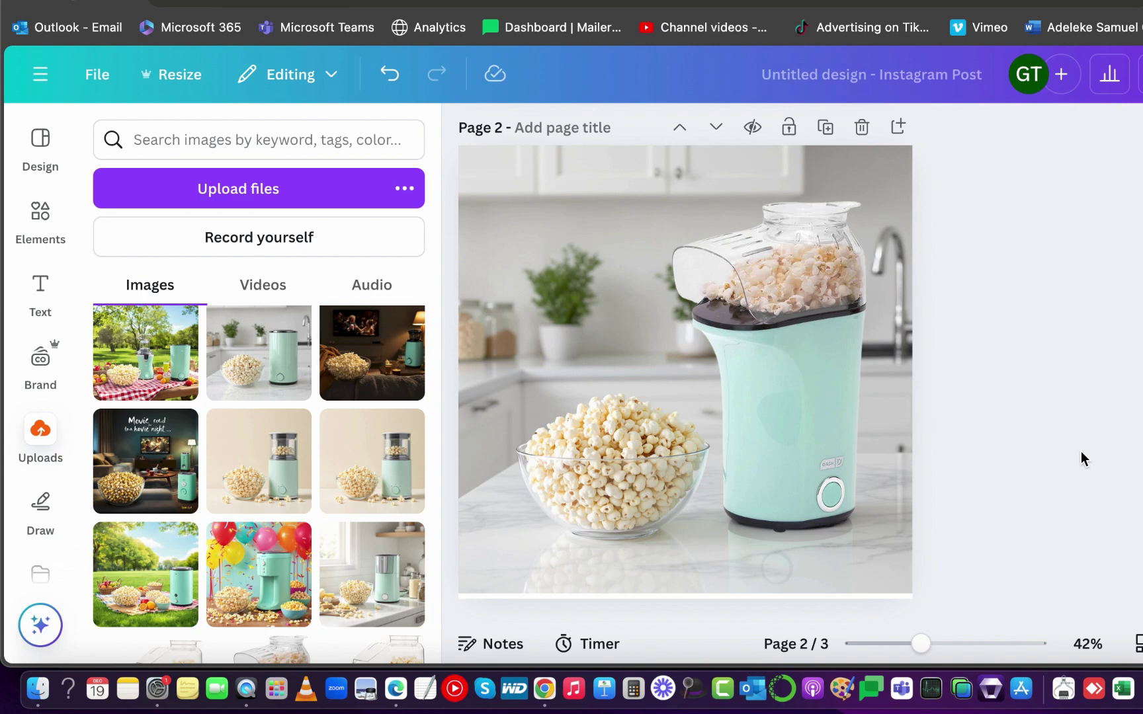
# - Insert a blank page after page 2 and place the uploaded picnic image with both generated appliances so it fills the page
pyautogui.scroll(1, 944, 219)
pyautogui.click(898, 170)
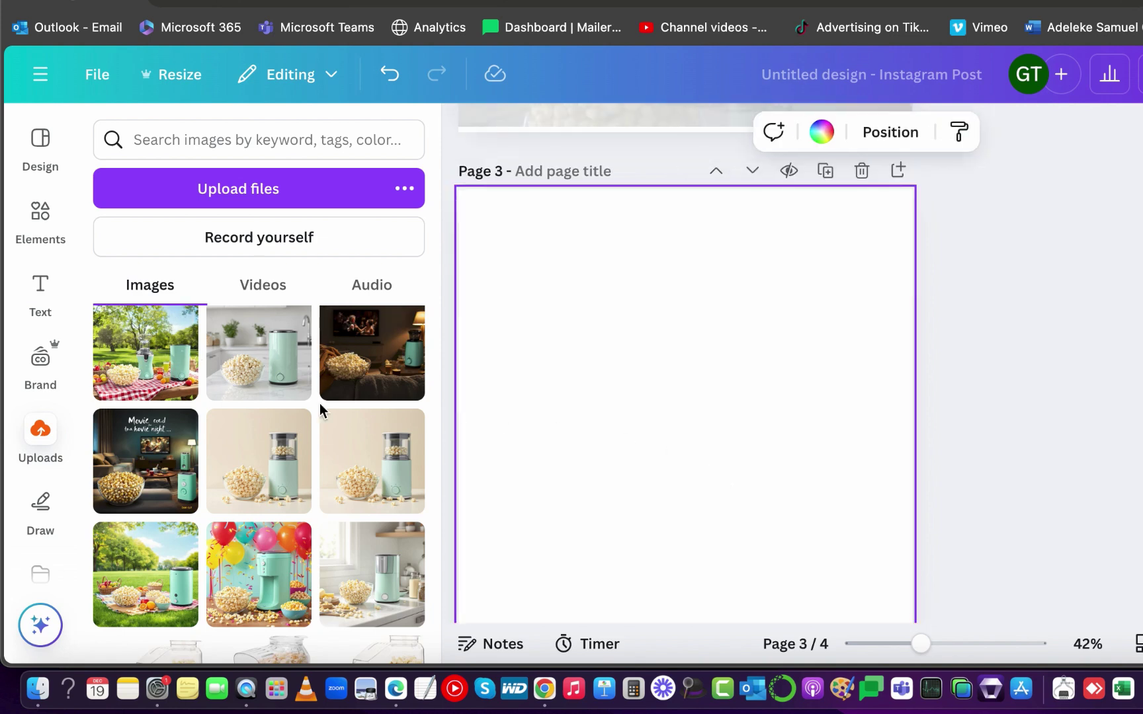
pyautogui.click(175, 377)
pyautogui.scroll(-1, 690, 438)
pyautogui.moveTo(690, 439); pyautogui.dragTo(631, 375)
pyautogui.moveTo(797, 488); pyautogui.dragTo(911, 604)
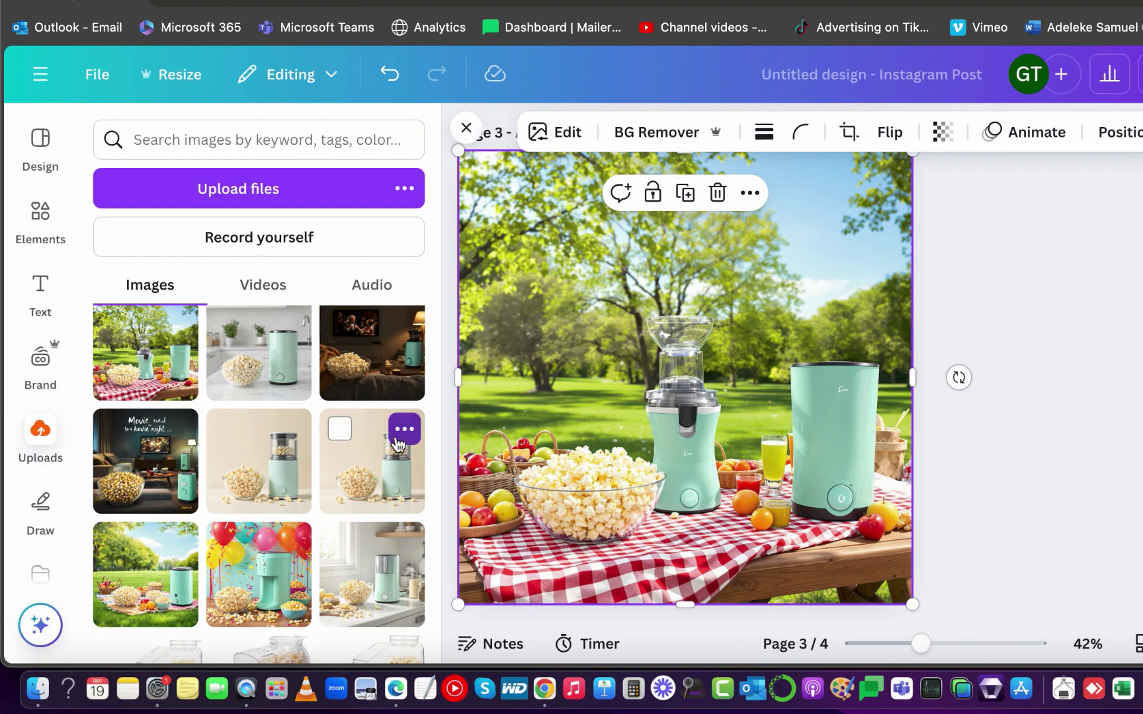
# - Copy the mint popcorn maker cutout from page 2 to page 3 and position it over the larger generated appliance on the picnic table
pyautogui.scroll(5, 769, 370)
pyautogui.scroll(1, 769, 370)
pyautogui.click(783, 298)
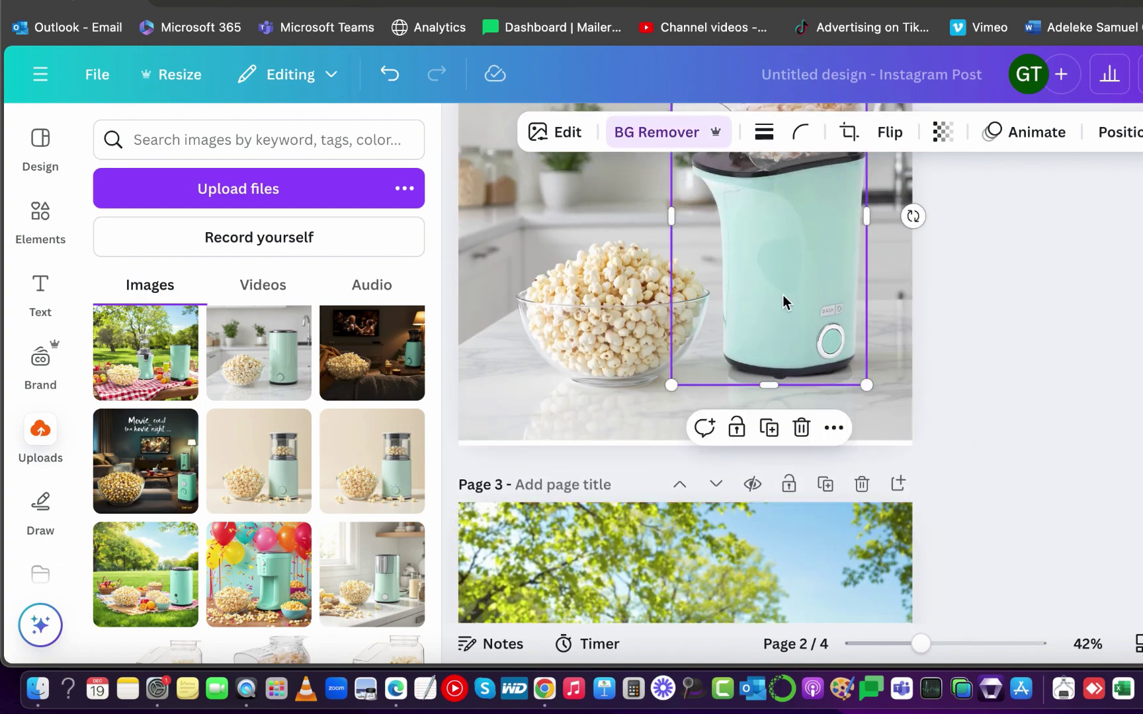
pyautogui.rightClick(782, 295)
pyautogui.click(850, 83)
pyautogui.scroll(-5, 818, 351)
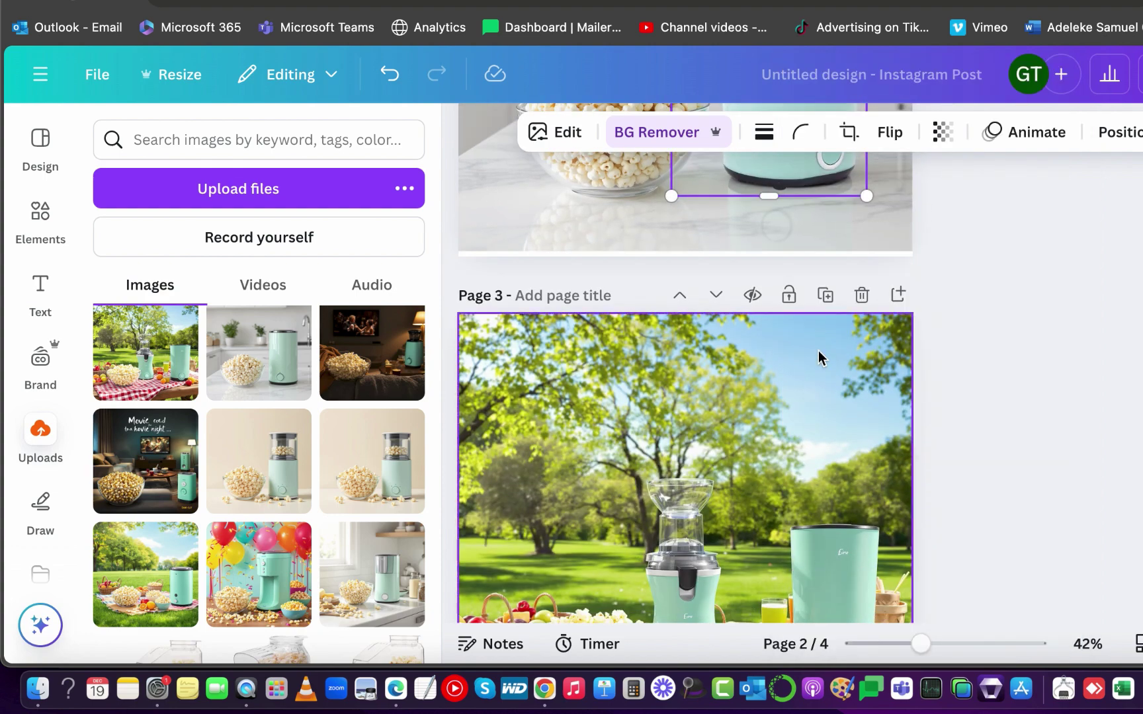
pyautogui.press('super+v')
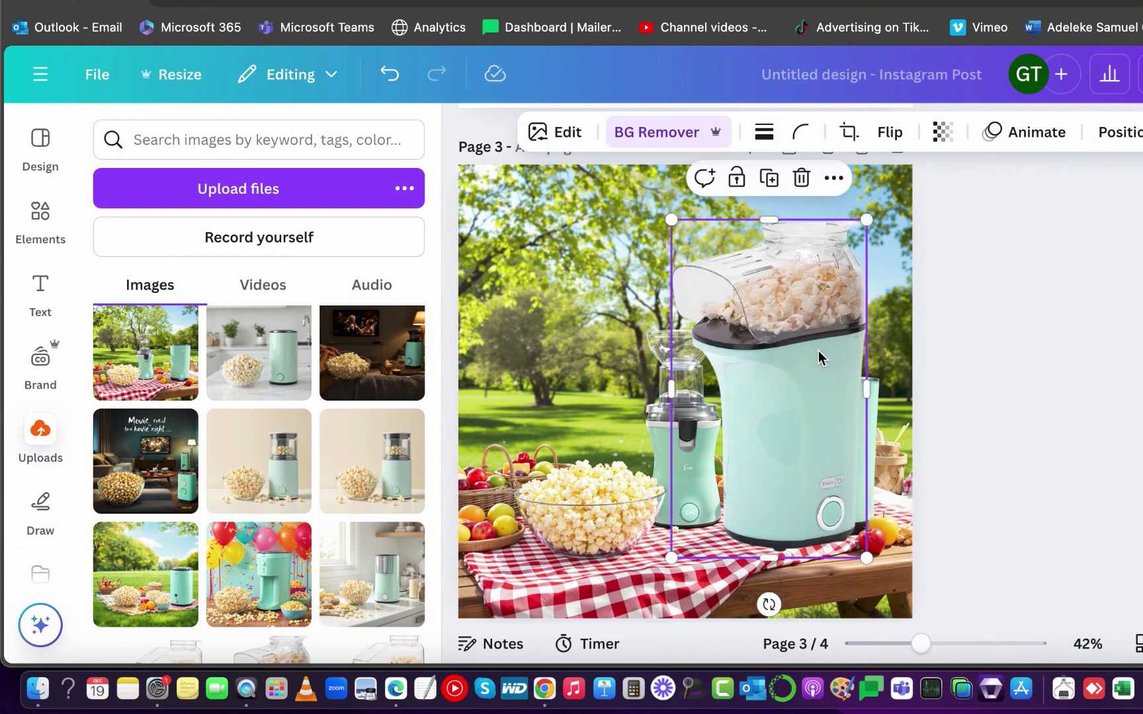
pyautogui.moveTo(818, 381); pyautogui.dragTo(827, 371)
pyautogui.press('Escape')
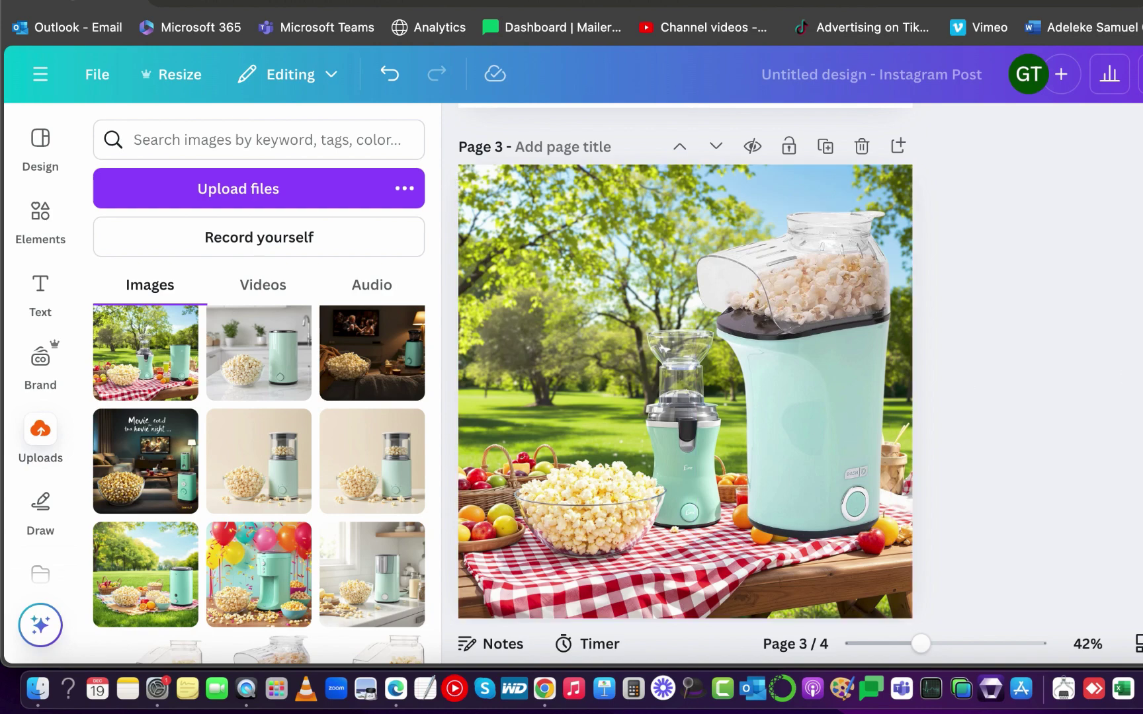
pyautogui.scroll(10, 685, 364)
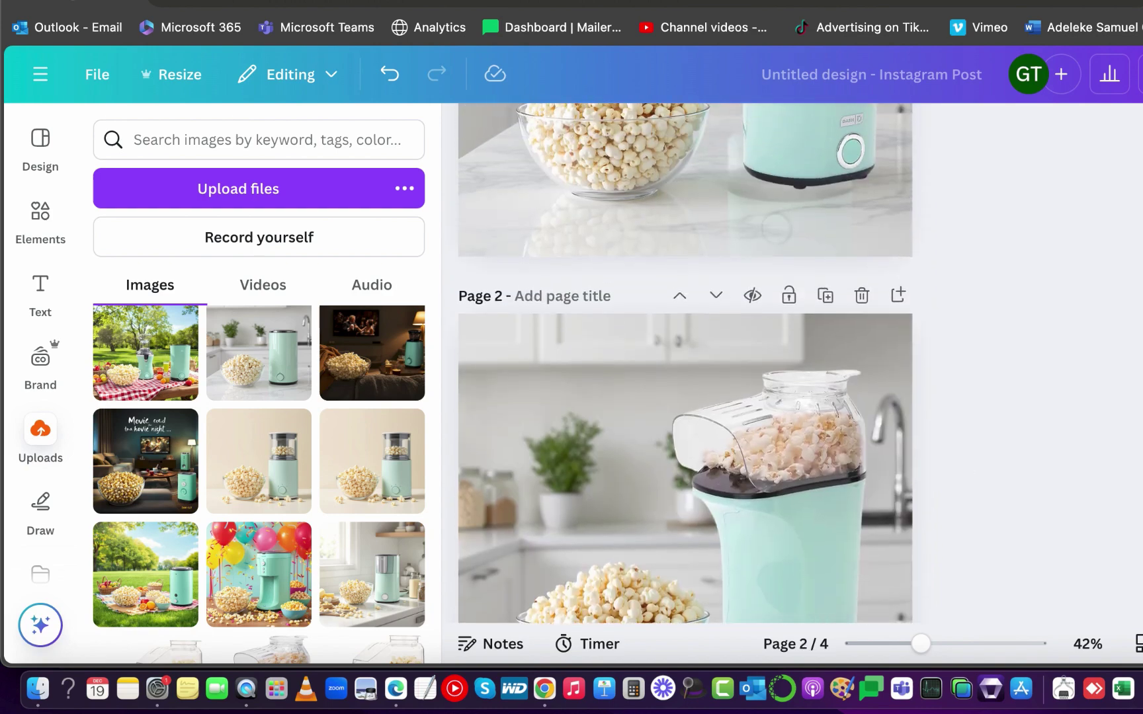
pyautogui.scroll(5, 686, 364)
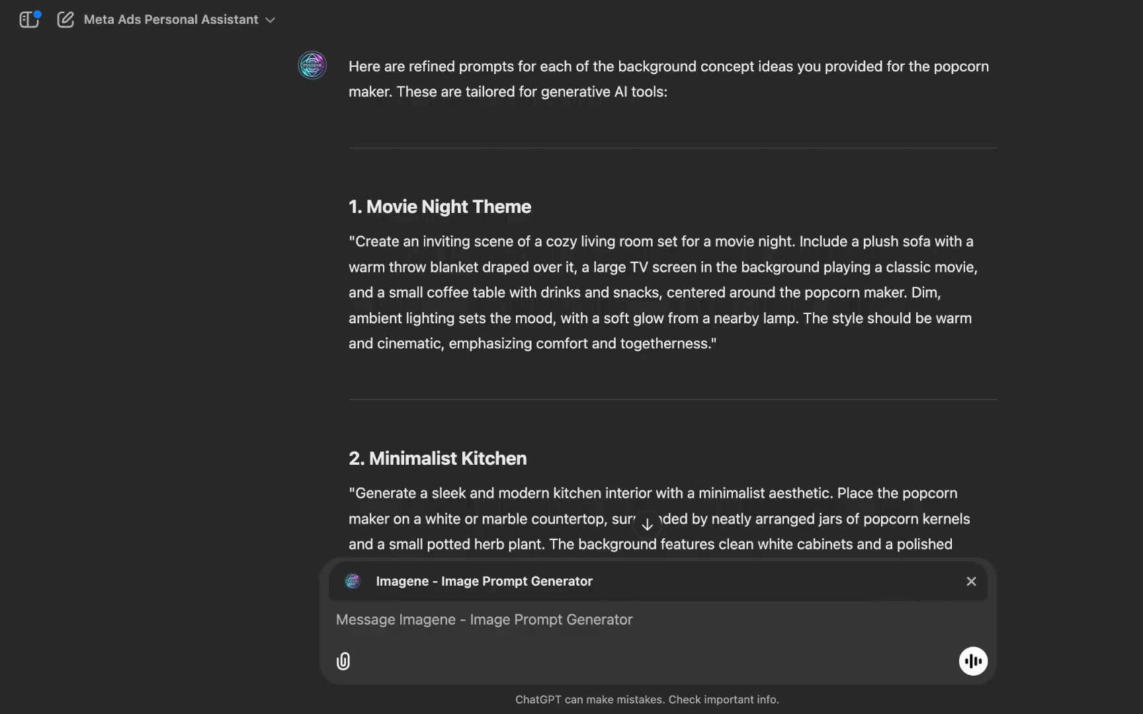
# - Ask the Imagene prompt generator in ChatGPT to suggest 5 more unique background concepts that blend well with this product
pyautogui.scroll(-15, 1088, 372)
pyautogui.scroll(1, 1088, 372)
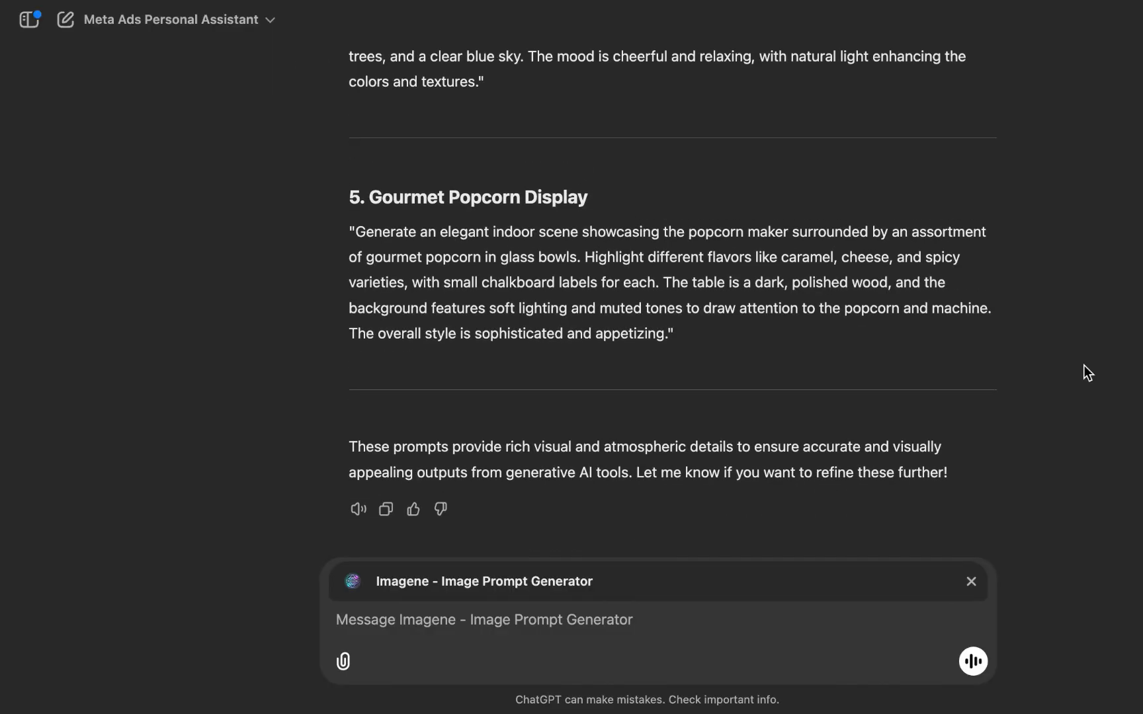
pyautogui.write('suggest 5 more unique background concept that blends well with this product')
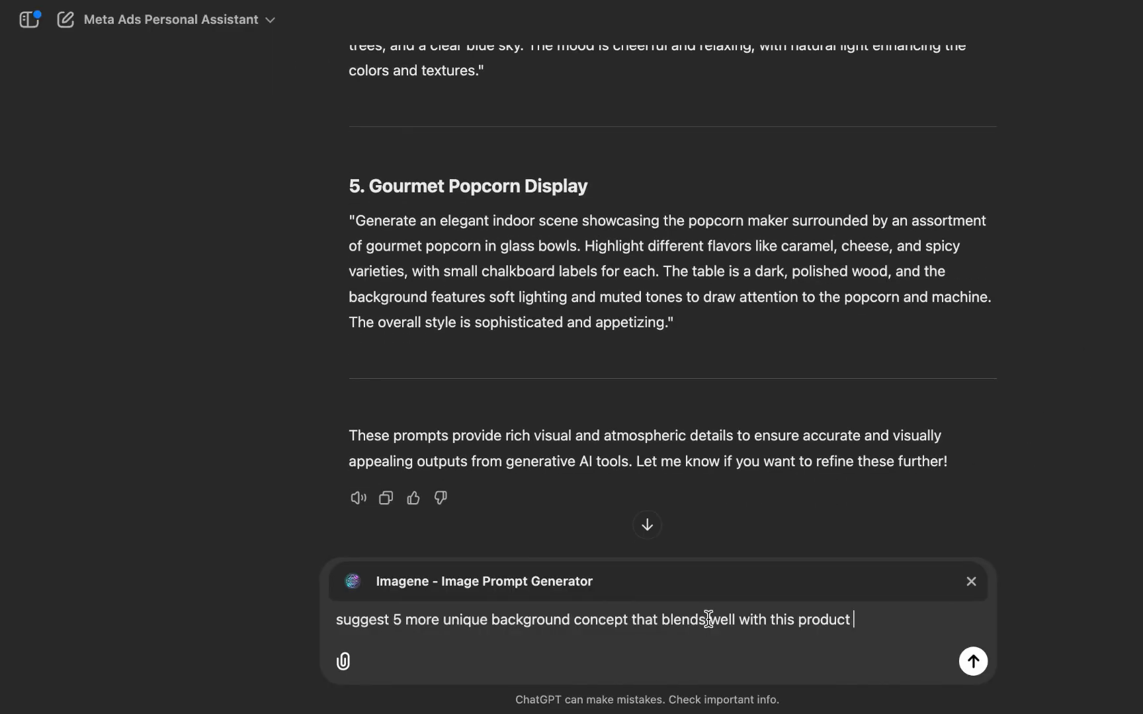
pyautogui.press('Return')
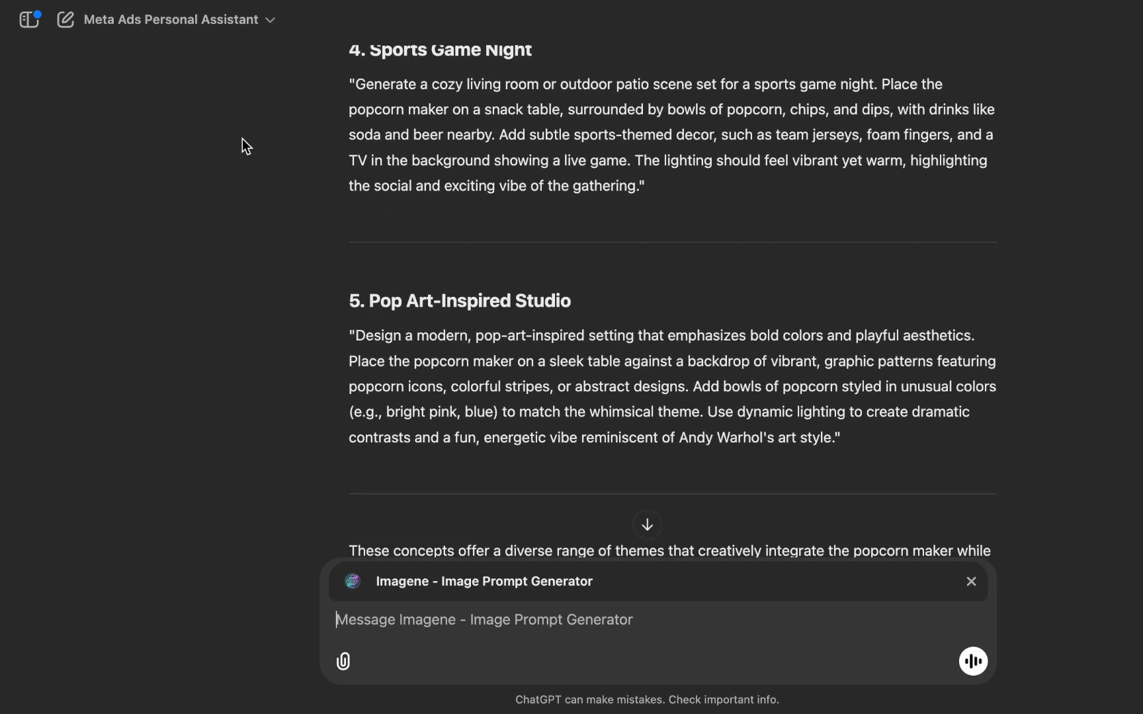
# - Look through the new background concepts and ask Imagene to suggest a Christmas-themed background concept
pyautogui.scroll(-2, 242, 138)
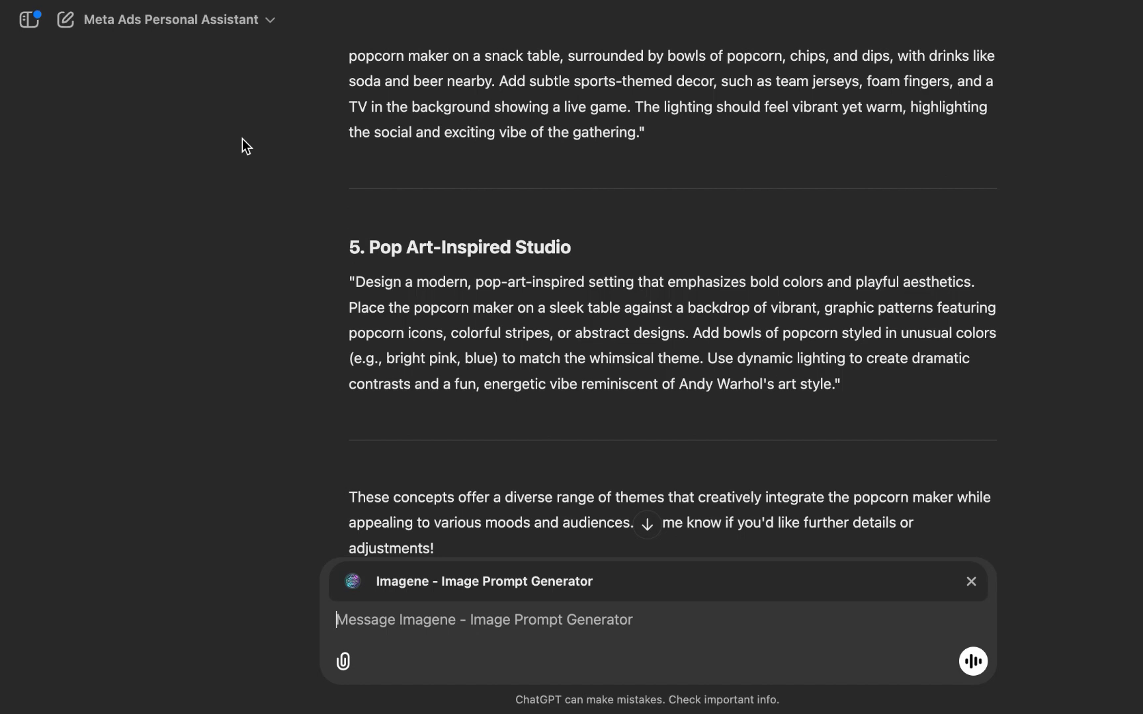
pyautogui.scroll(-1, 242, 139)
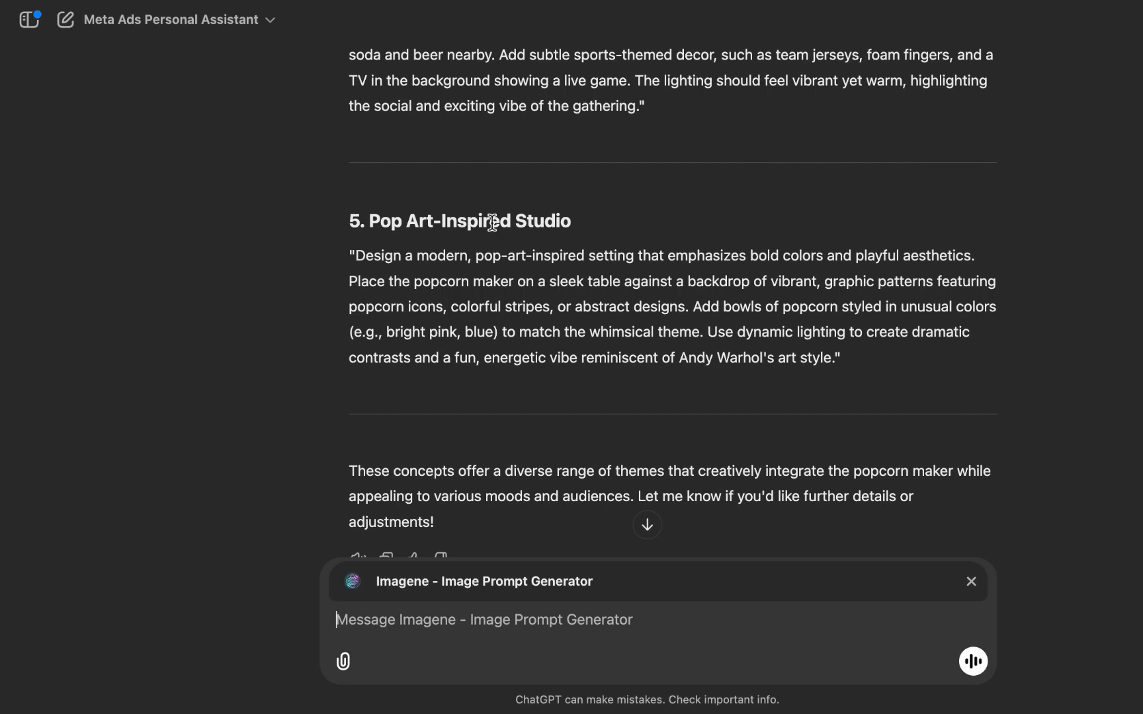
pyautogui.click(479, 630)
pyautogui.press('super+v')
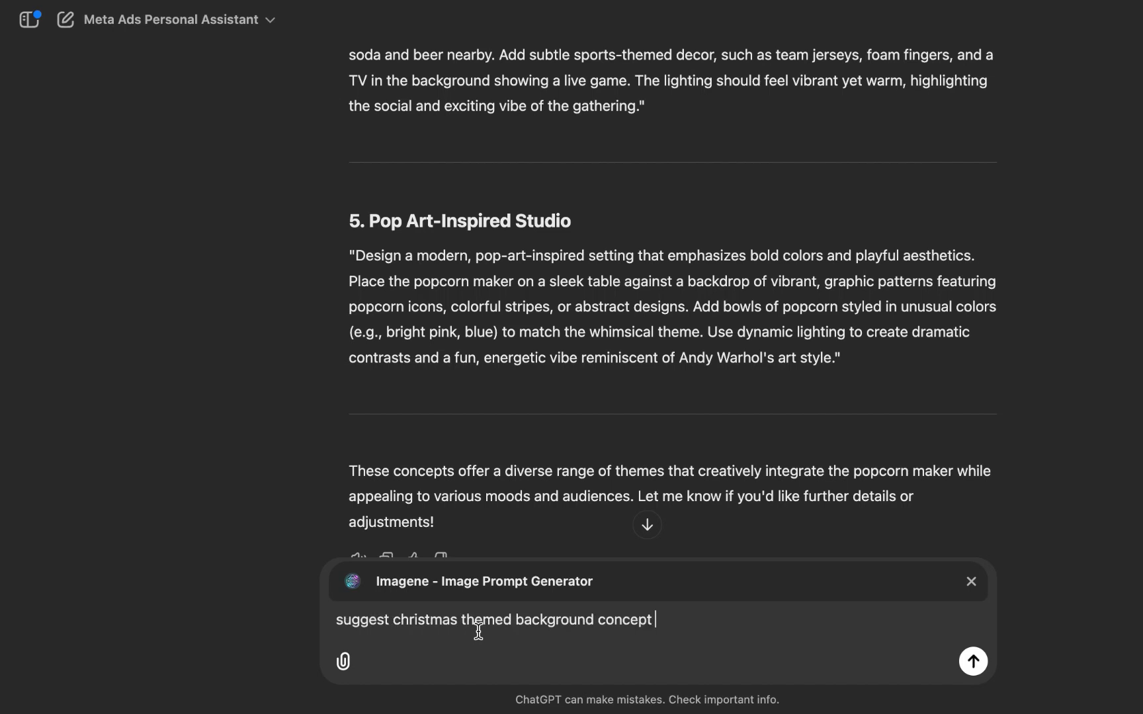
pyautogui.press('Return')
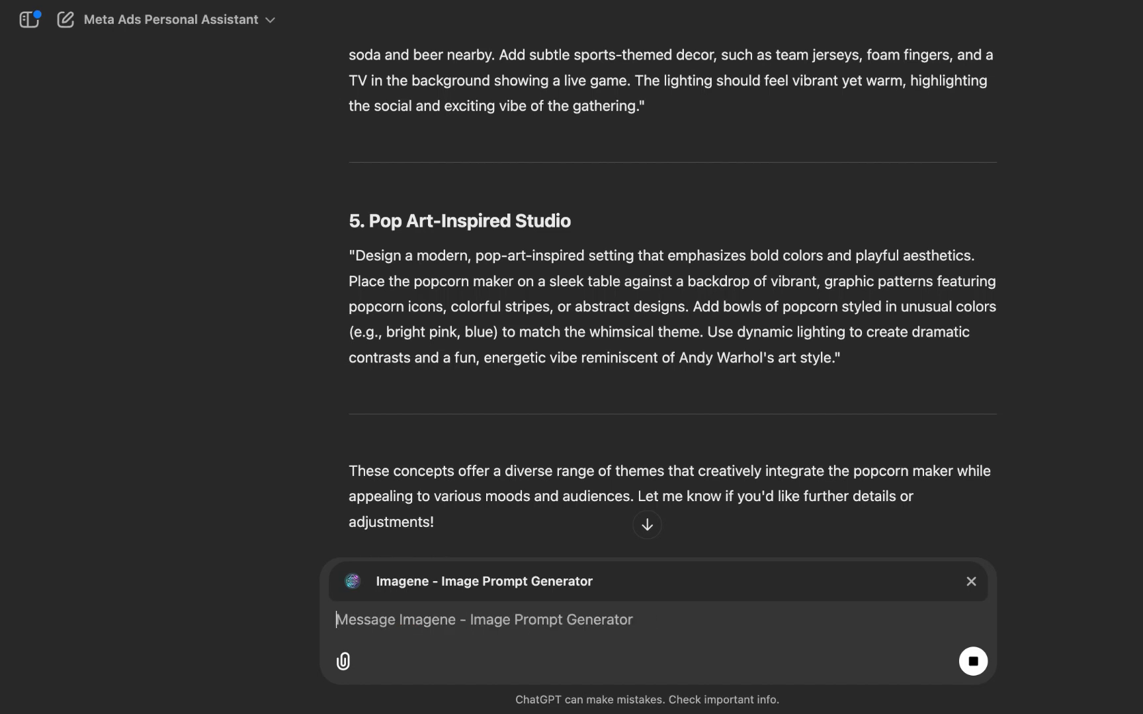